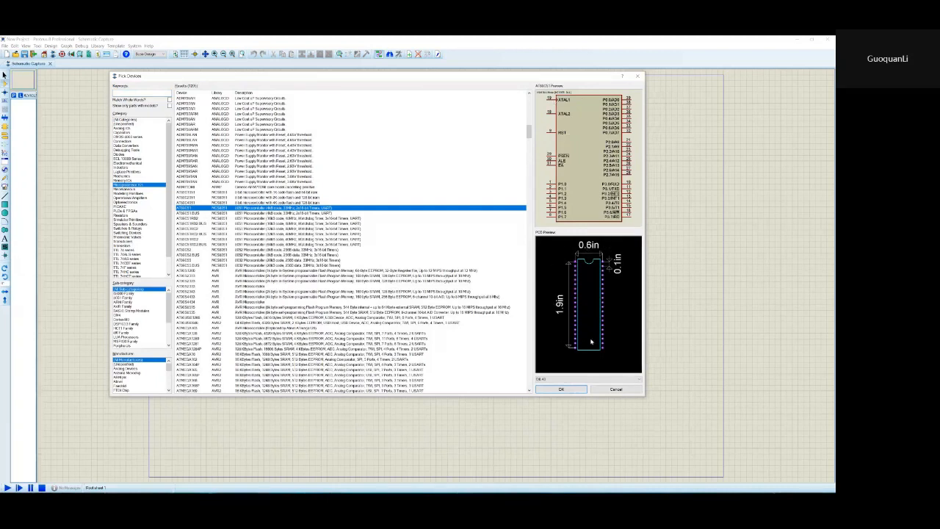
Preview the alternative PCB package options for the AT89C51 microcontroller.
click(573, 390)
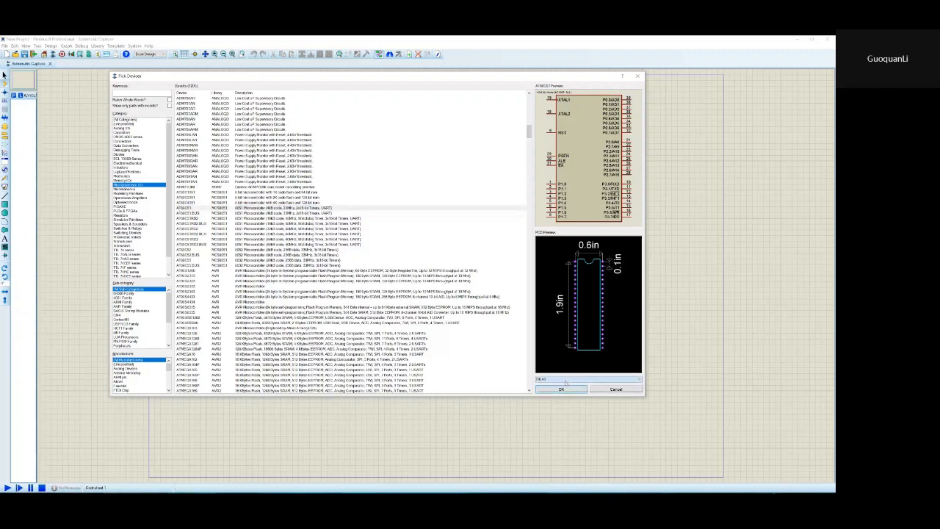
click(565, 388)
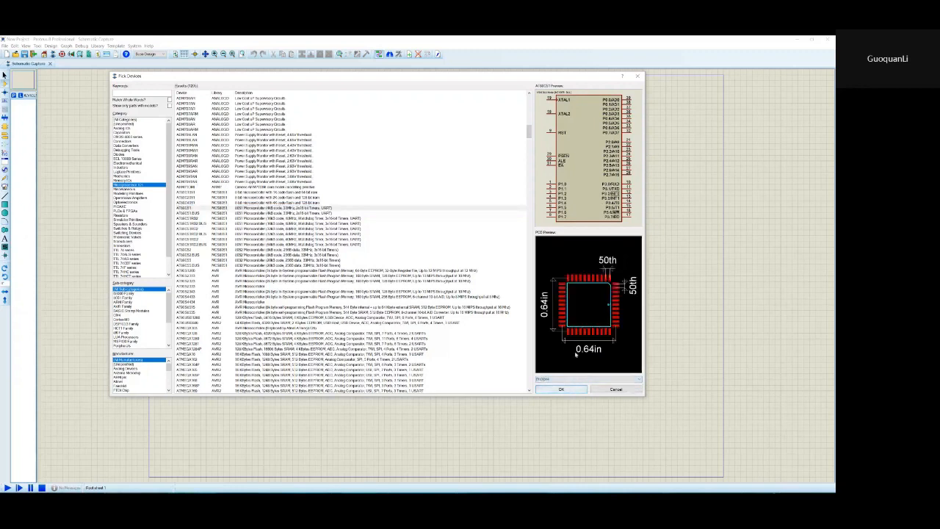
click(566, 390)
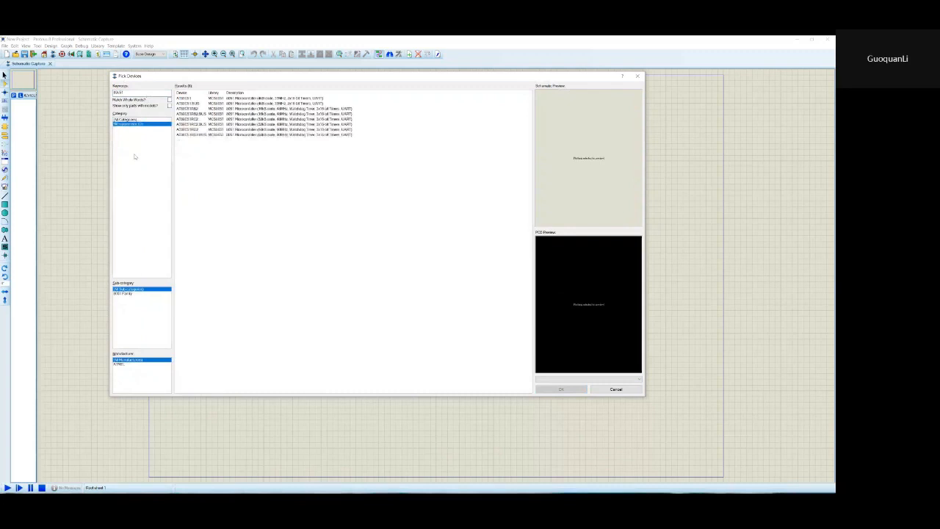
Pick the AT89C51 microcontroller from the 89c51 search results and place it on the schematic sheet, right of centre.
double_click(118, 92)
click(137, 94)
click(419, 43)
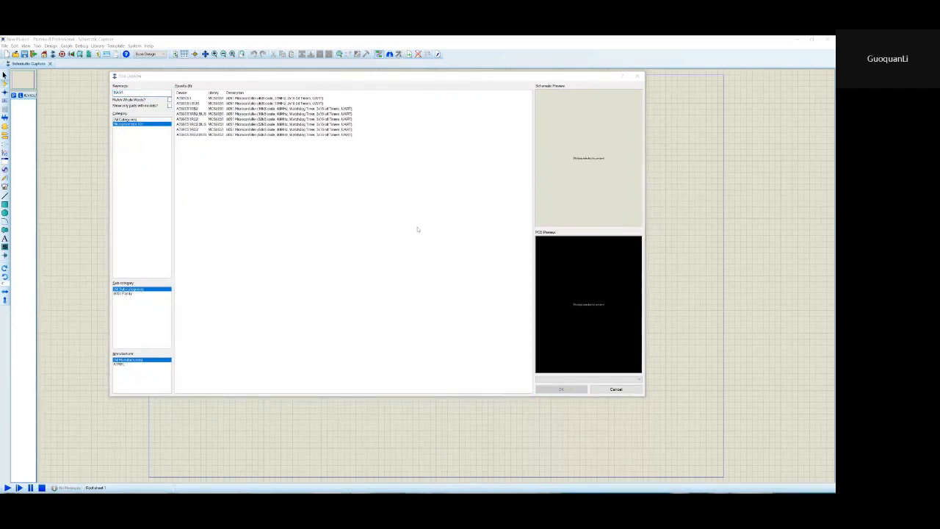
click(346, 221)
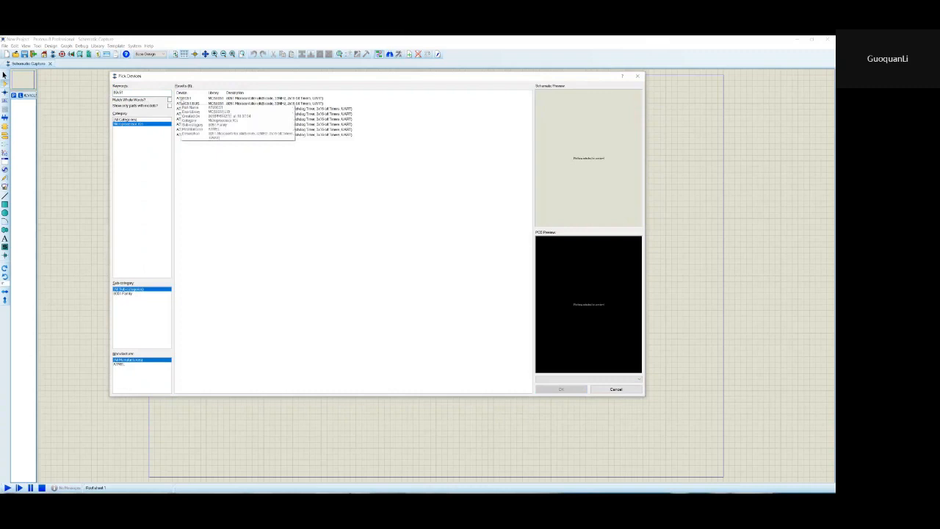
click(189, 98)
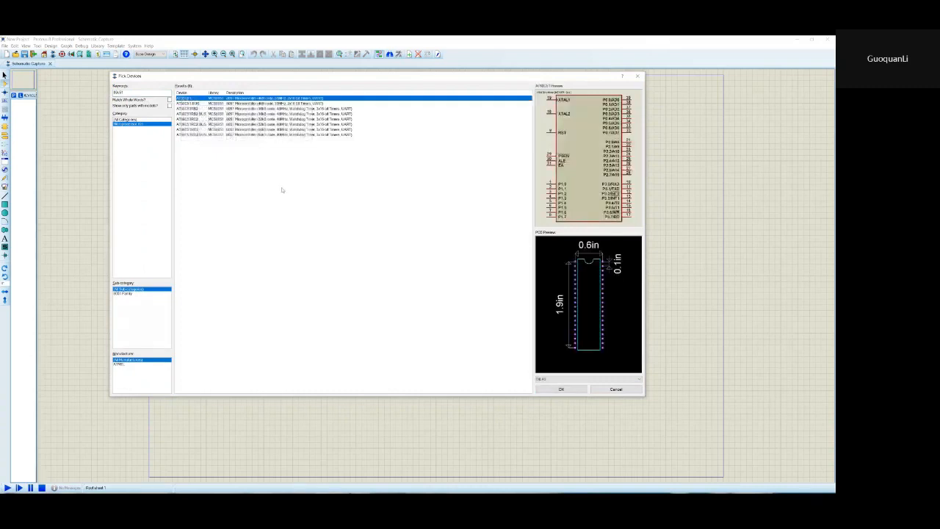
click(567, 389)
click(466, 158)
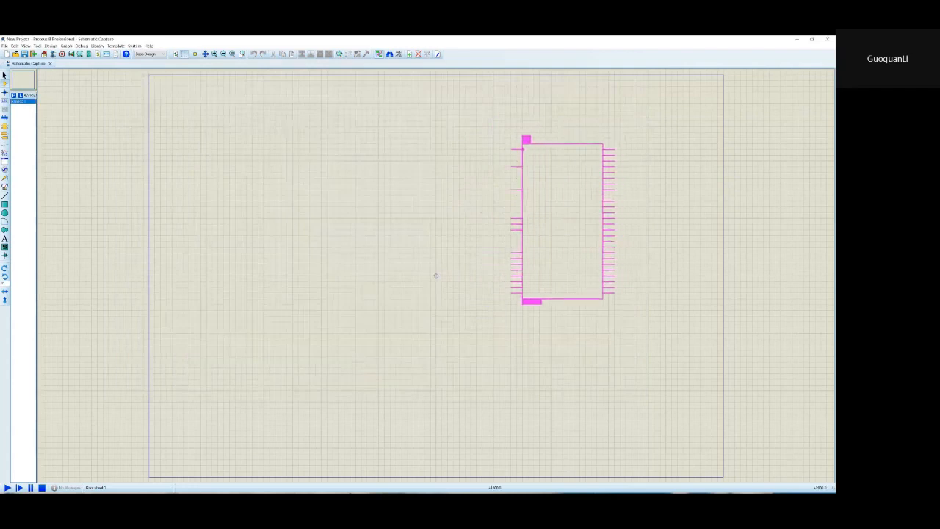
click(505, 220)
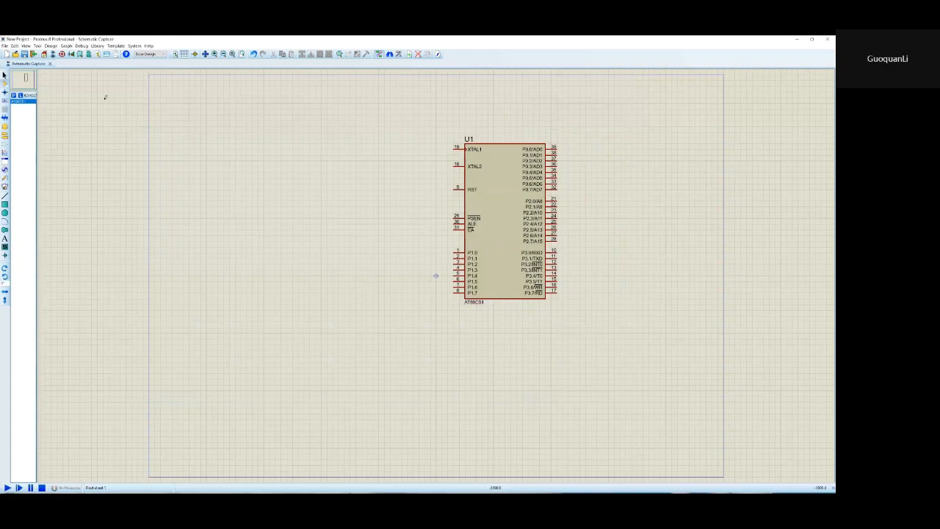
Search the device library for 89c51 again, then close the device picker without choosing a part.
click(13, 95)
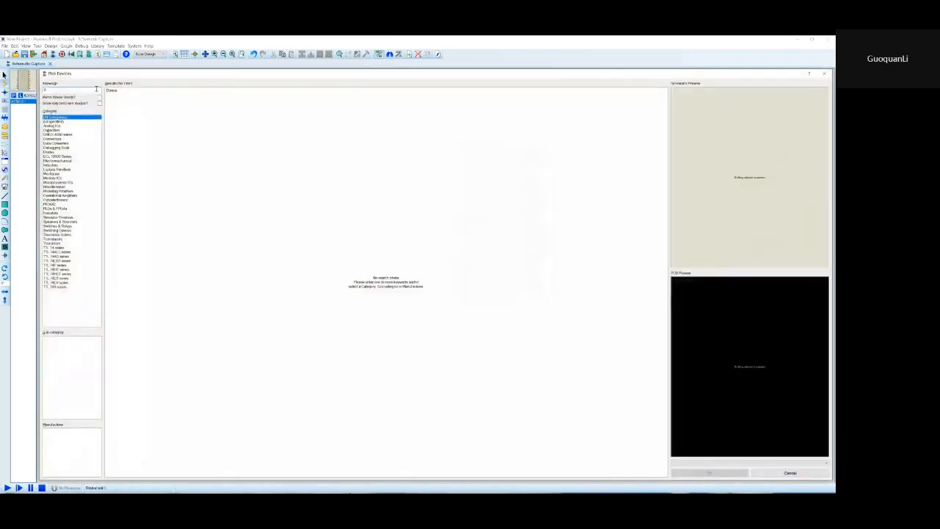
text(89c51)
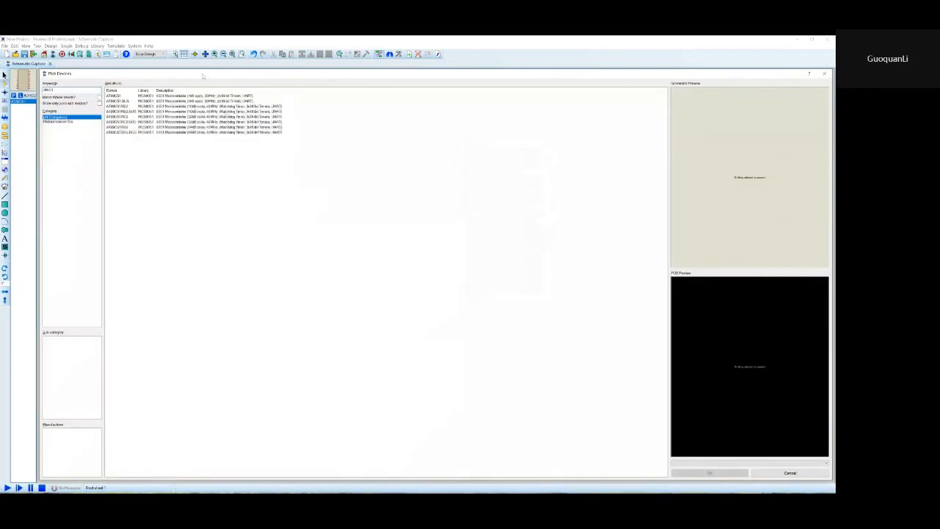
drag(683, 76, 672, 72)
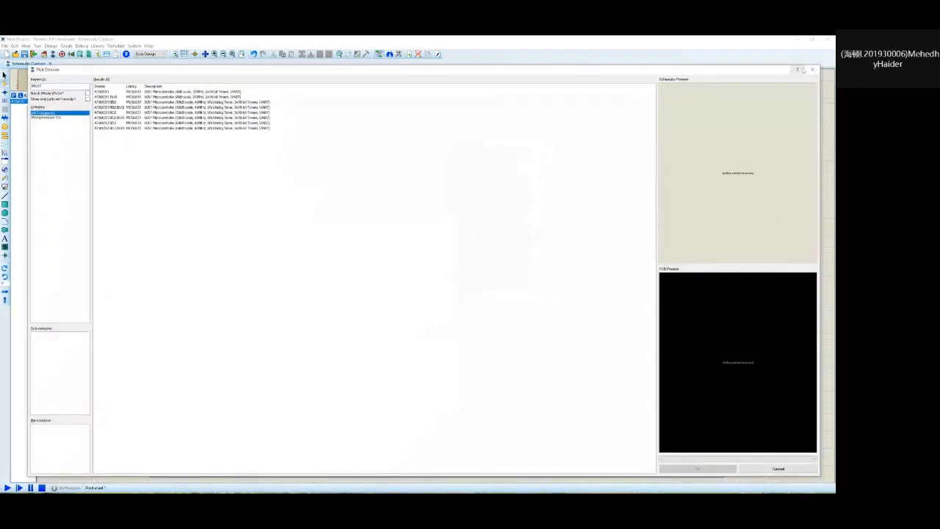
click(815, 70)
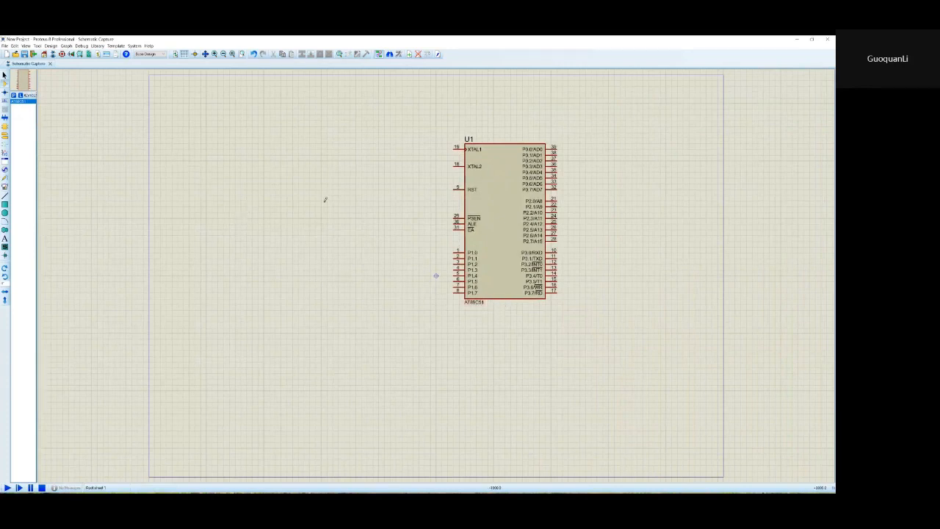
Move the U1 microcontroller slightly up and to the right on the sheet.
click(504, 219)
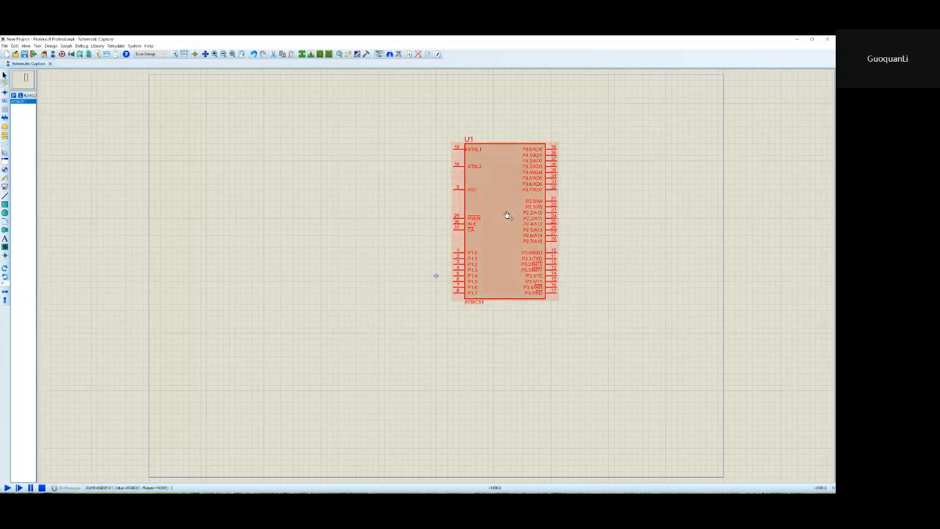
mouse_move(507, 216)
mouse_down()
mouse_move(507, 195)
mouse_move(519, 188)
mouse_move(493, 179)
mouse_move(431, 188)
mouse_move(576, 175)
mouse_move(576, 215)
mouse_move(520, 204)
mouse_move(514, 212)
mouse_up()
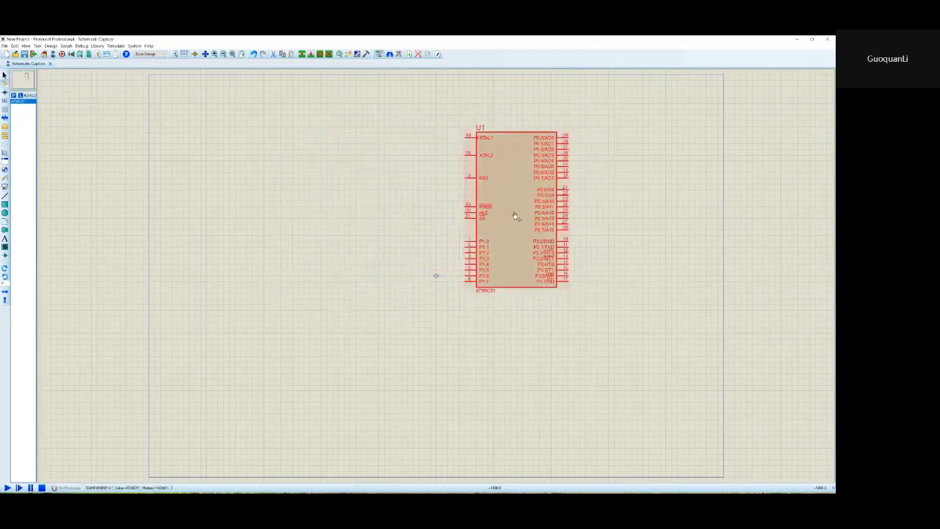
click(89, 109)
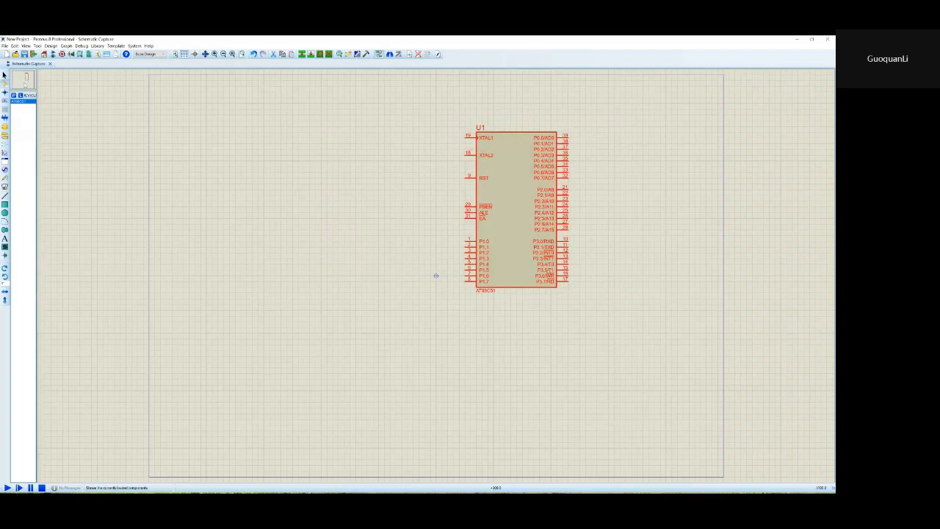
click(26, 81)
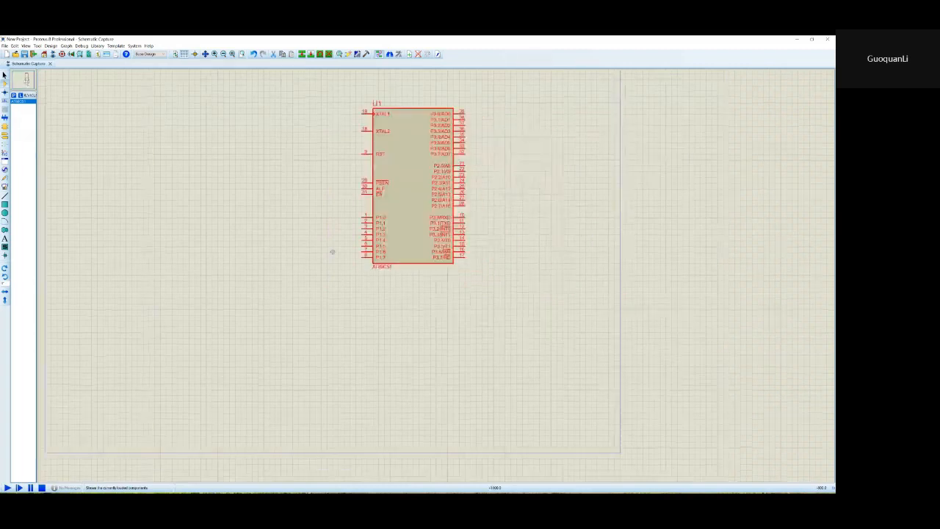
drag(315, 329, 384, 290)
mouse_move(25, 78)
mouse_down()
mouse_move(33, 87)
mouse_move(12, 71)
mouse_move(34, 71)
mouse_move(13, 78)
mouse_move(24, 78)
mouse_up()
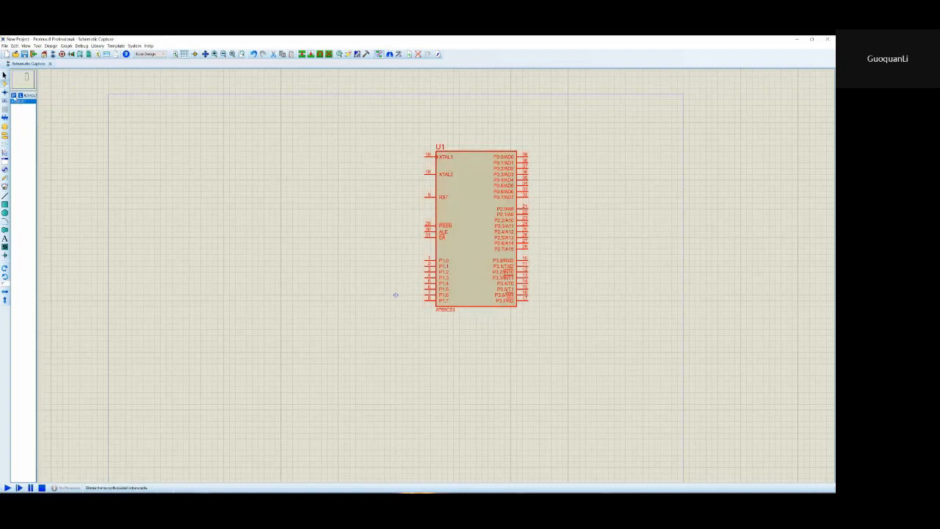
Search the device library for crystal, pick the CRYSTAL quartz part from the DEVICE library, and place it left of U1.
key(p)
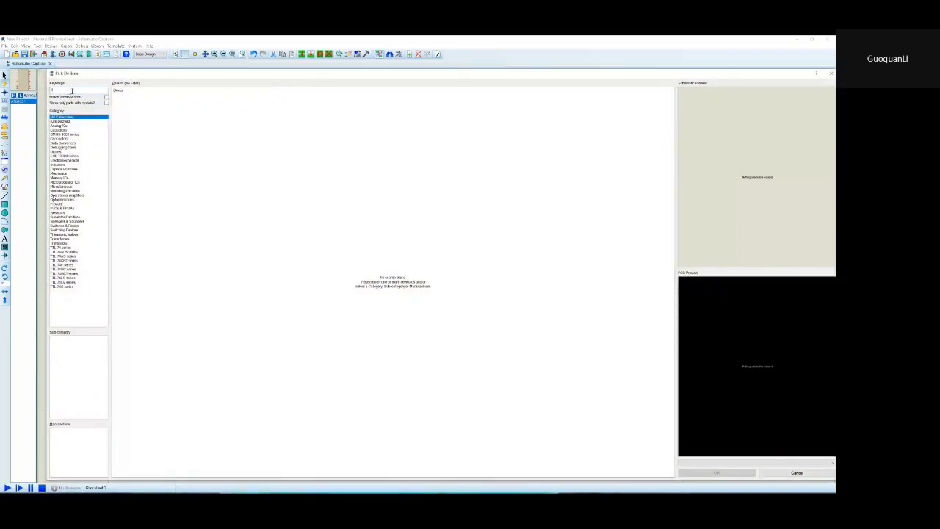
text(R)
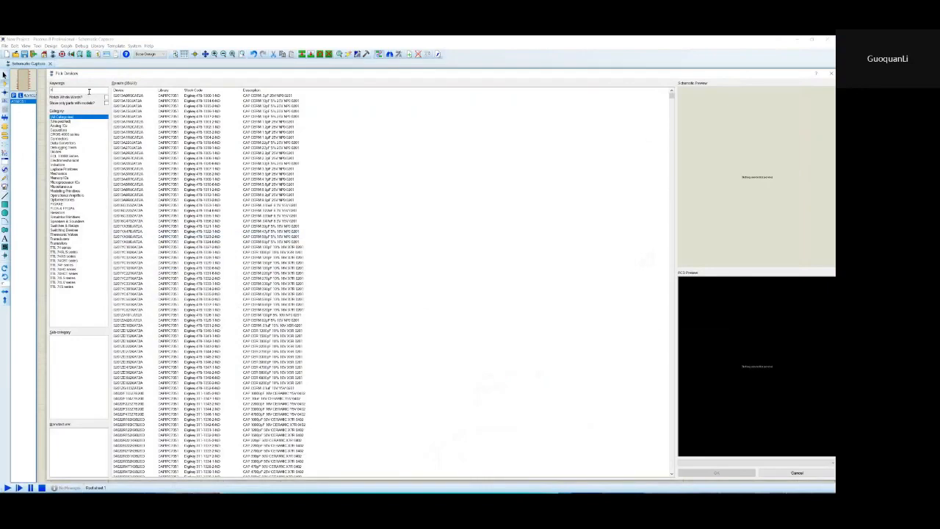
text(ystal)
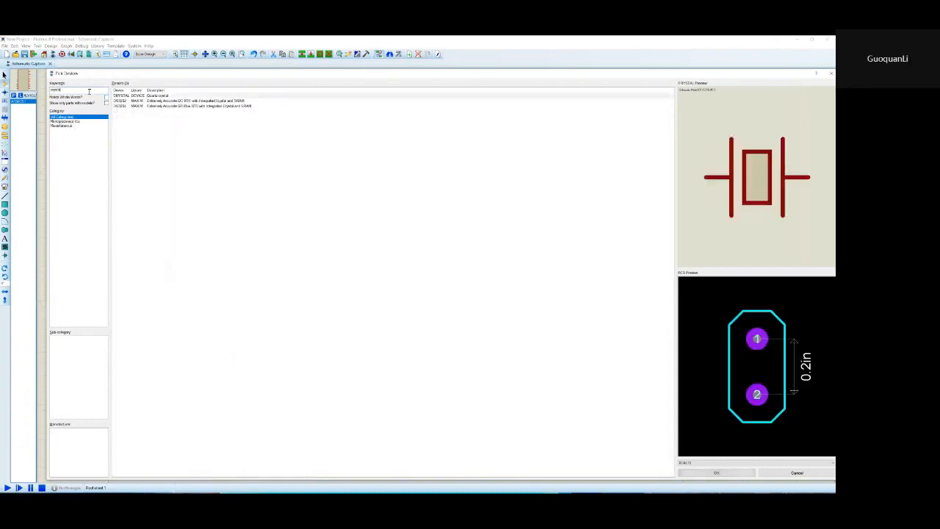
click(165, 96)
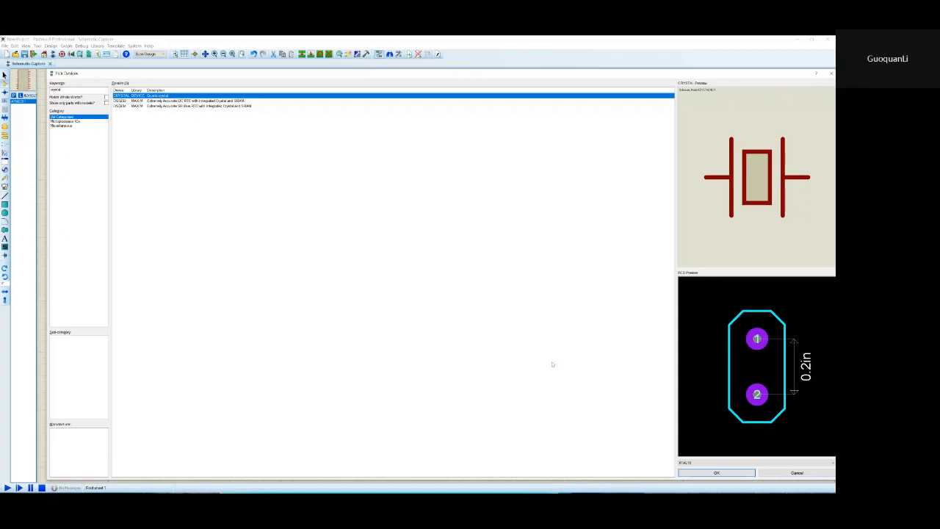
click(739, 472)
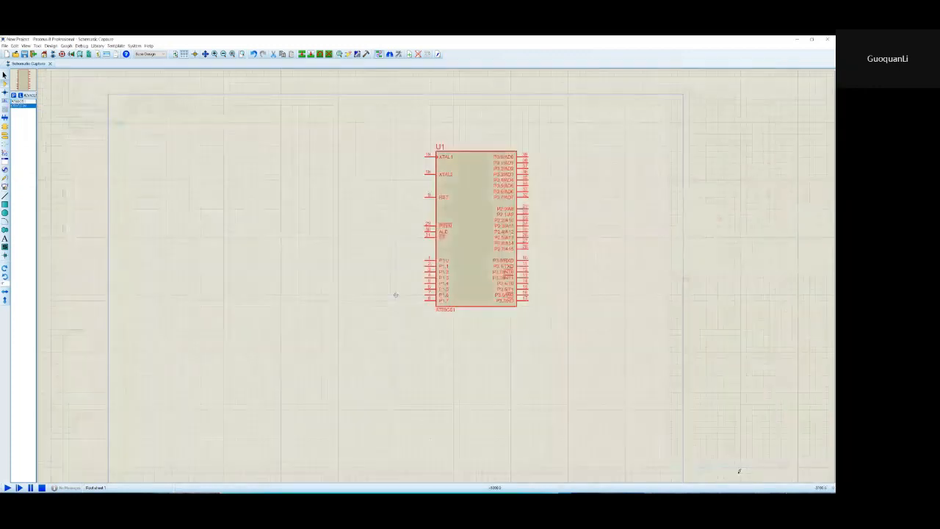
click(307, 177)
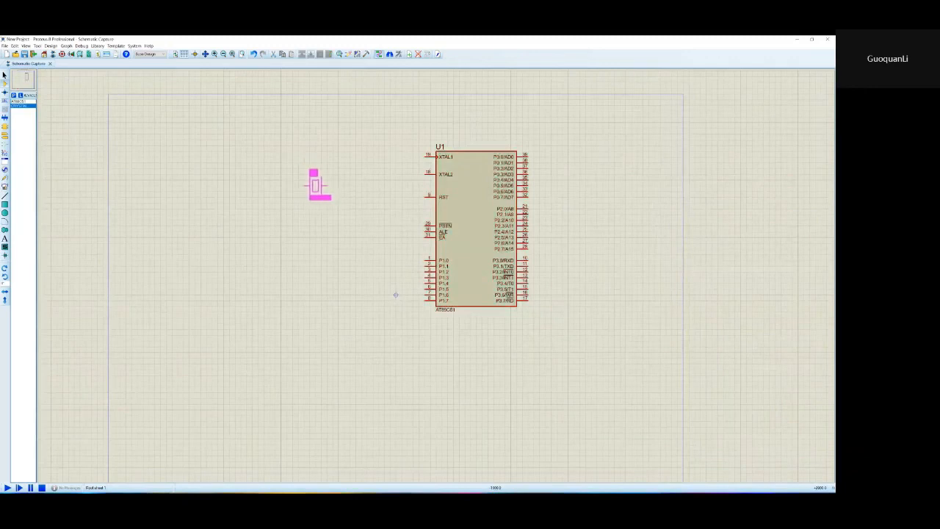
click(344, 174)
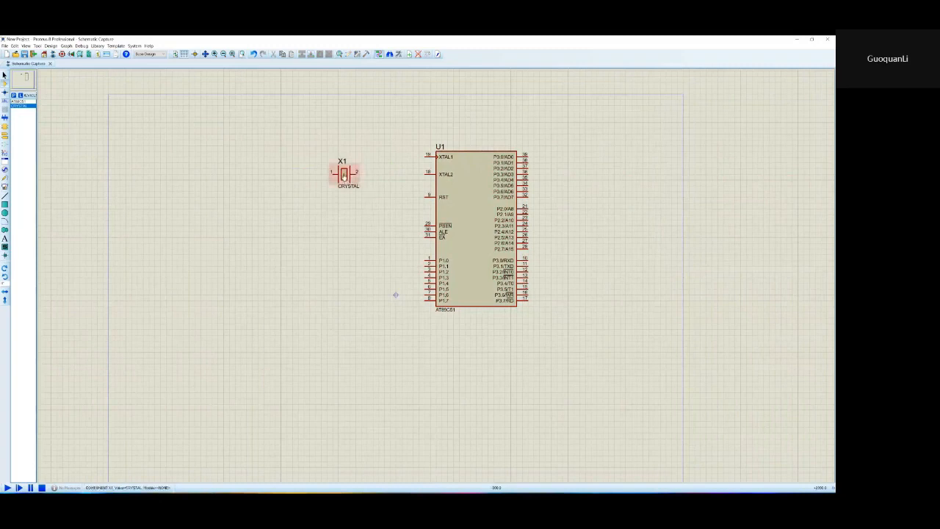
Rotate crystal X1 clockwise and move it closer to U1's XTAL1 and XTAL2 pins.
click(345, 177)
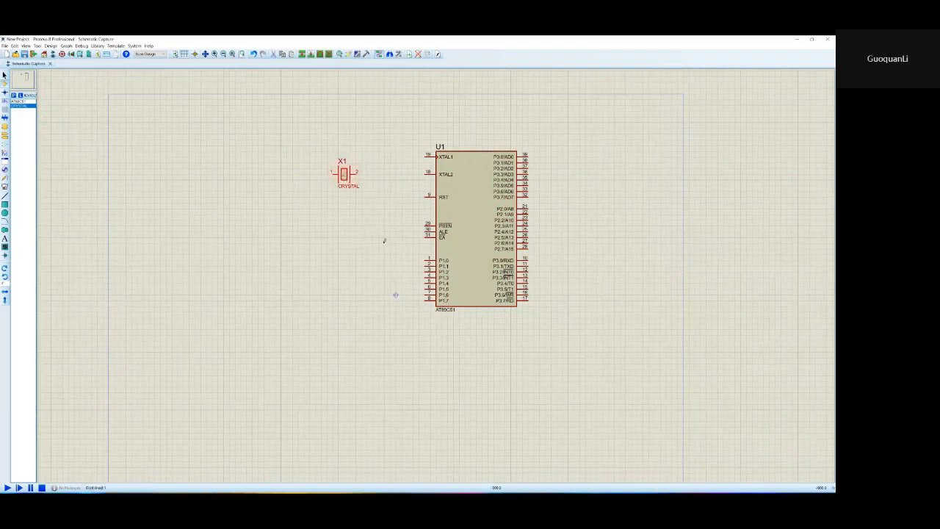
right_click(343, 177)
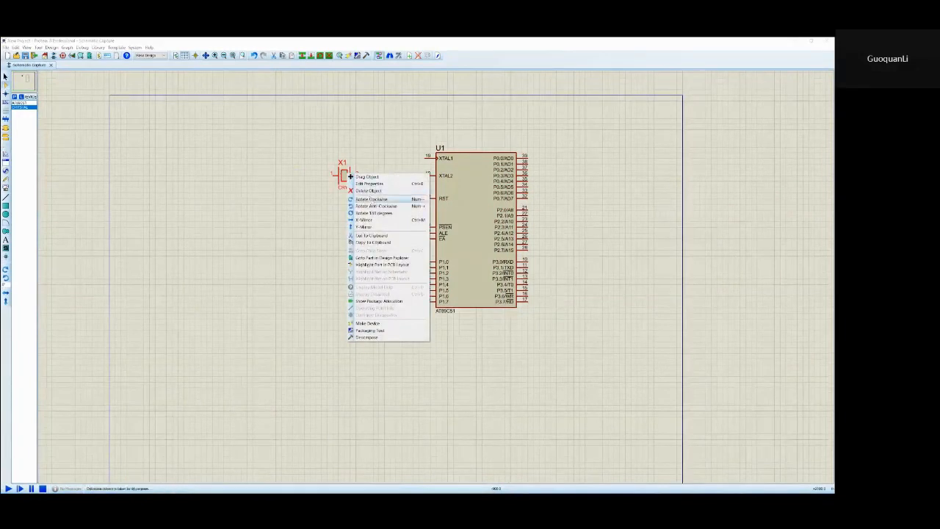
click(372, 199)
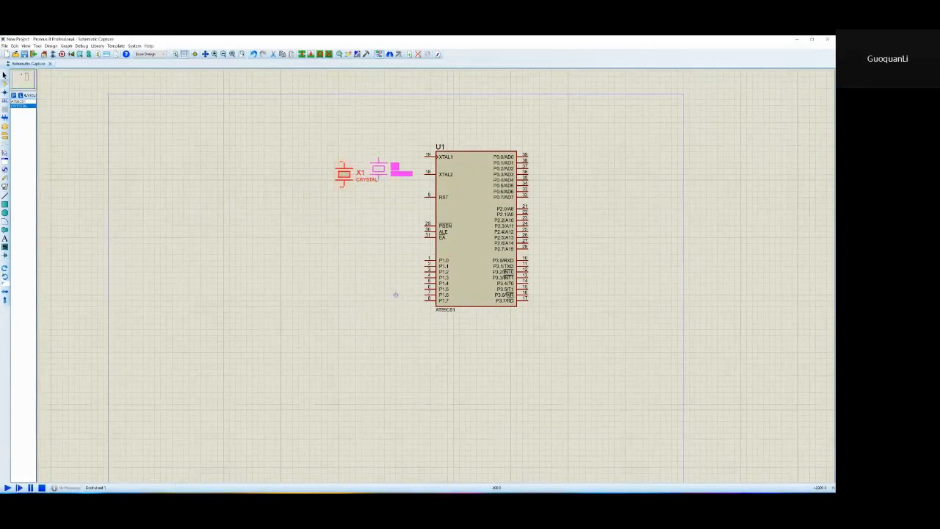
click(401, 171)
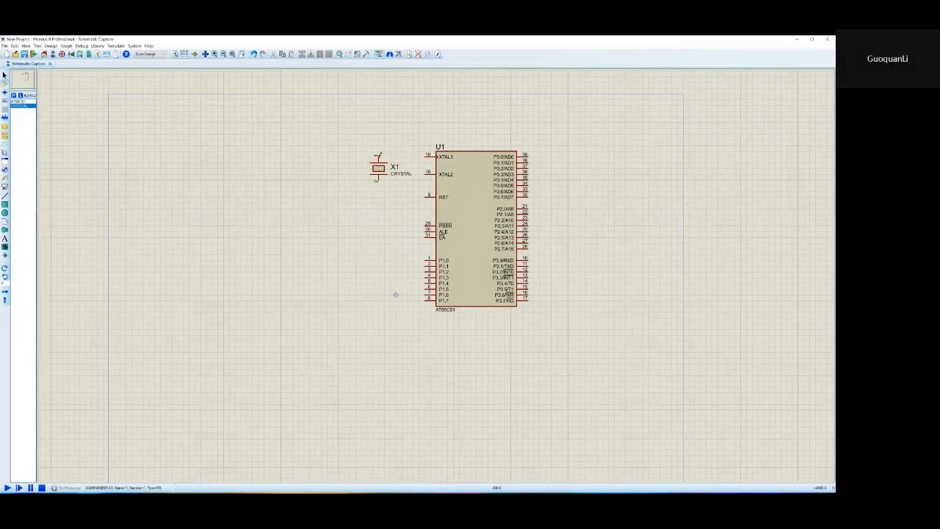
Wire crystal X1's pin 1 to U1's XTAL1 and its pin 2 to U1's XTAL2.
click(378, 156)
click(427, 155)
click(416, 39)
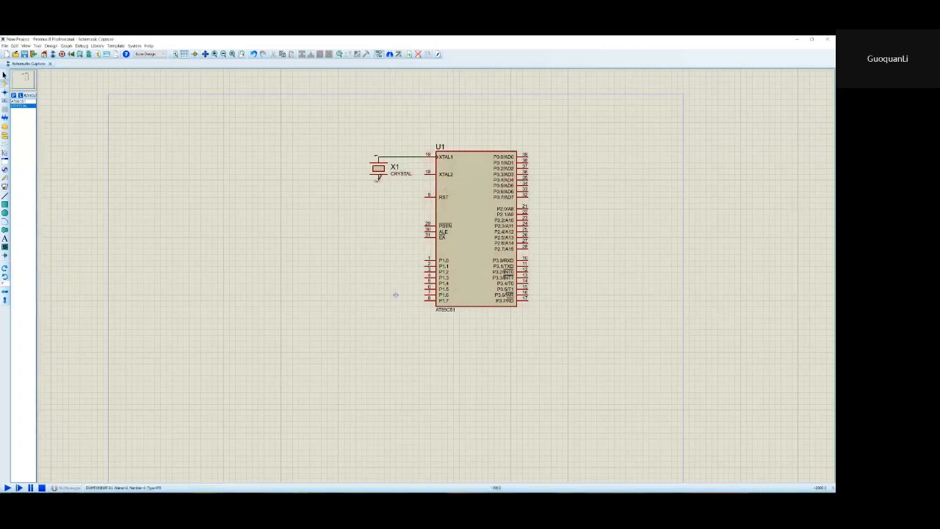
click(378, 178)
click(426, 174)
Search the device library for "capacitor", filter to the Capacitors category, and preview the generic non-electrolytic CAP part.
click(13, 95)
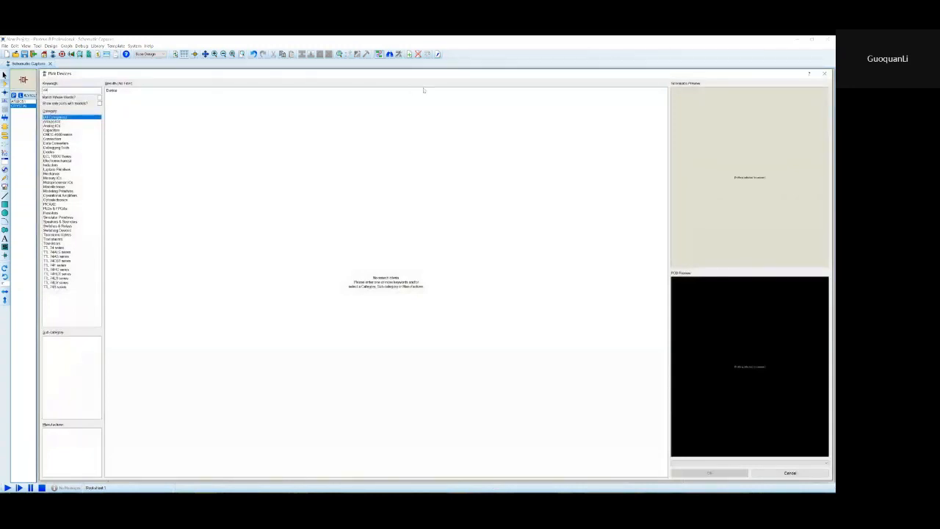
text(capacitor)
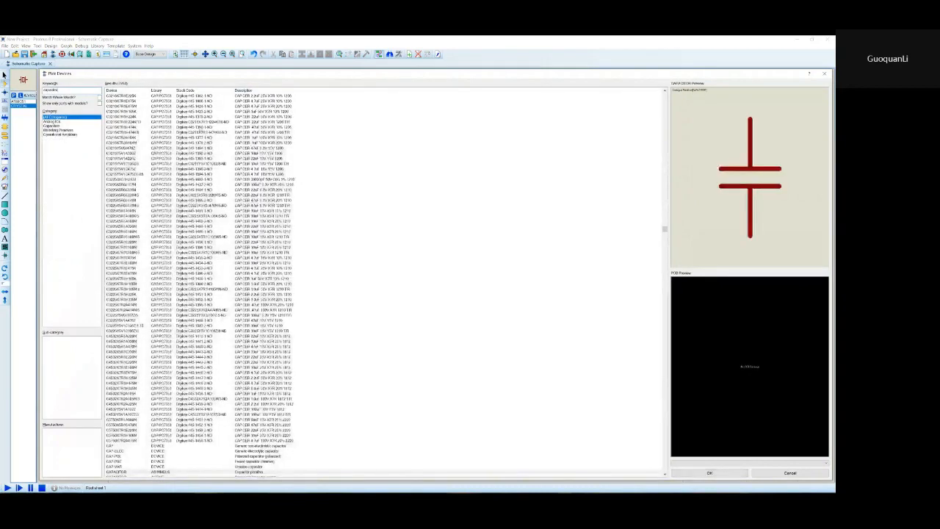
click(53, 126)
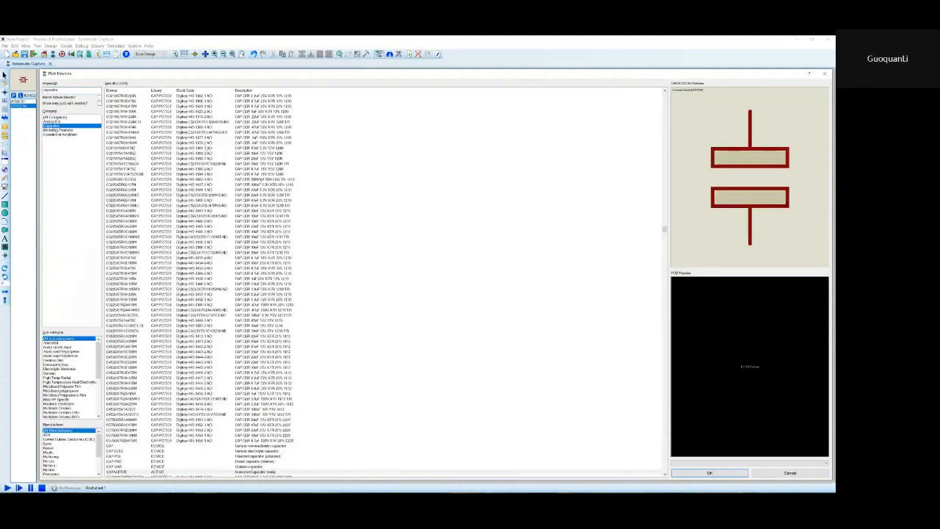
scroll(158, 317, down, 5)
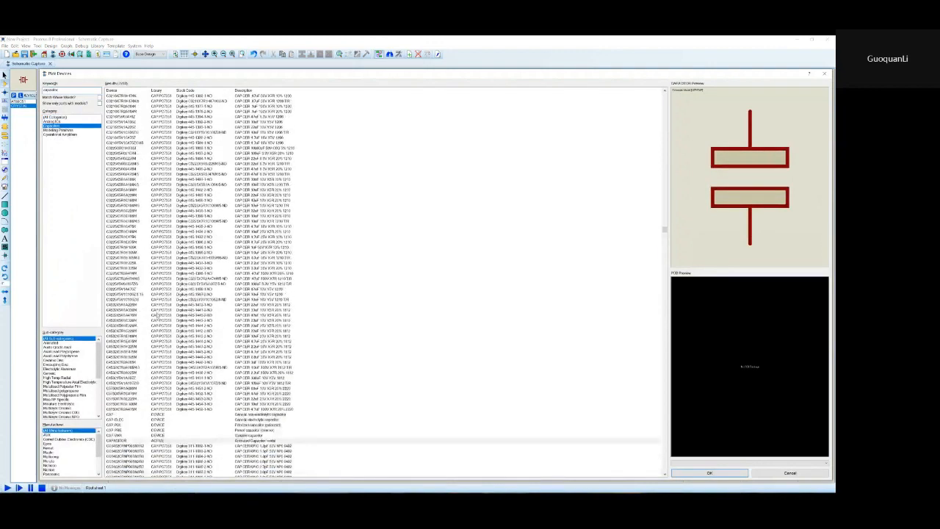
click(111, 335)
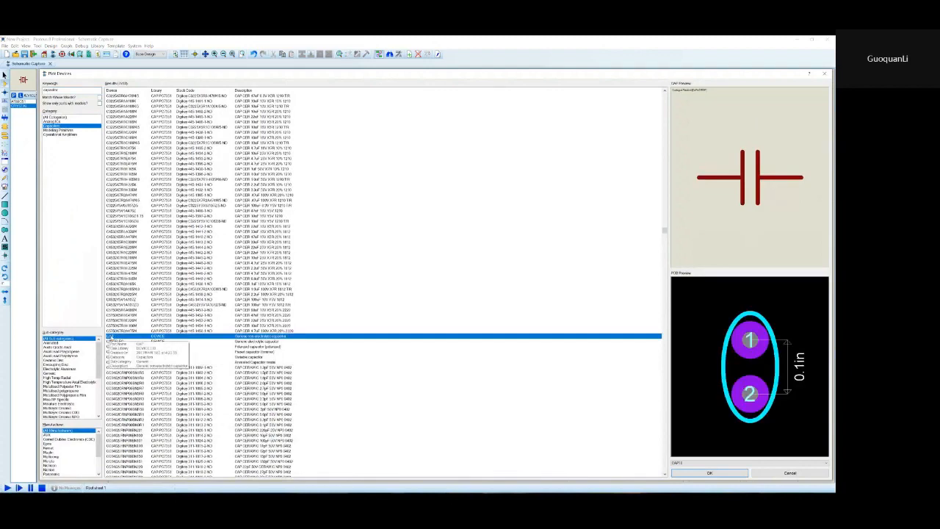
scroll(112, 336, up, 15)
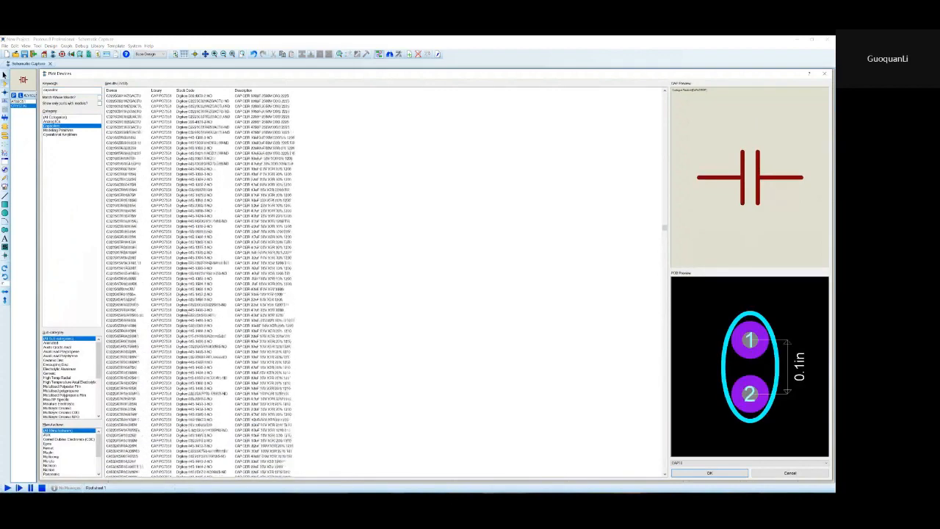
scroll(199, 283, up, 10)
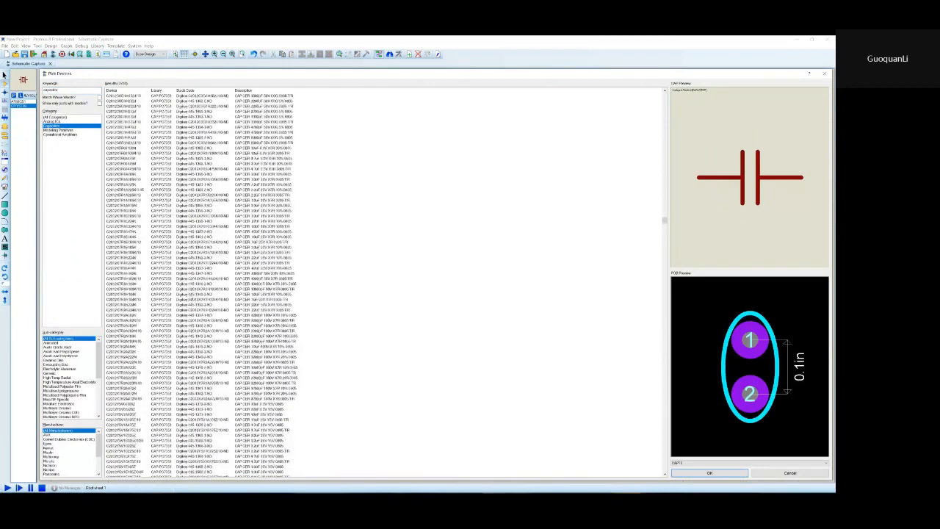
scroll(198, 282, up, 10)
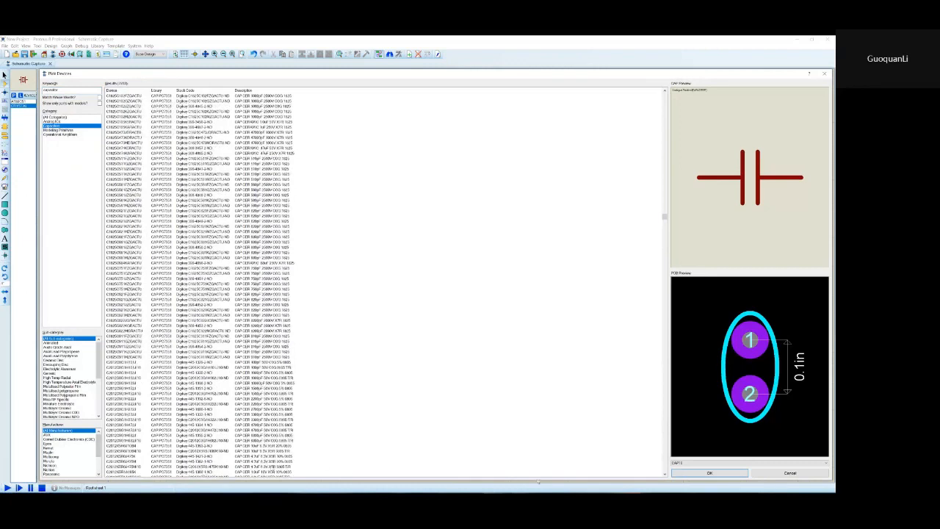
key(alt+Tab)
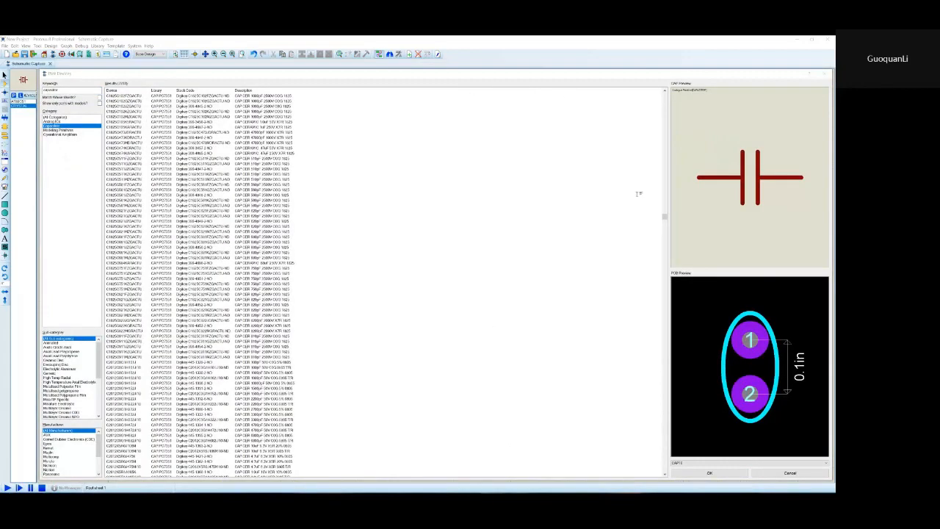
click(796, 39)
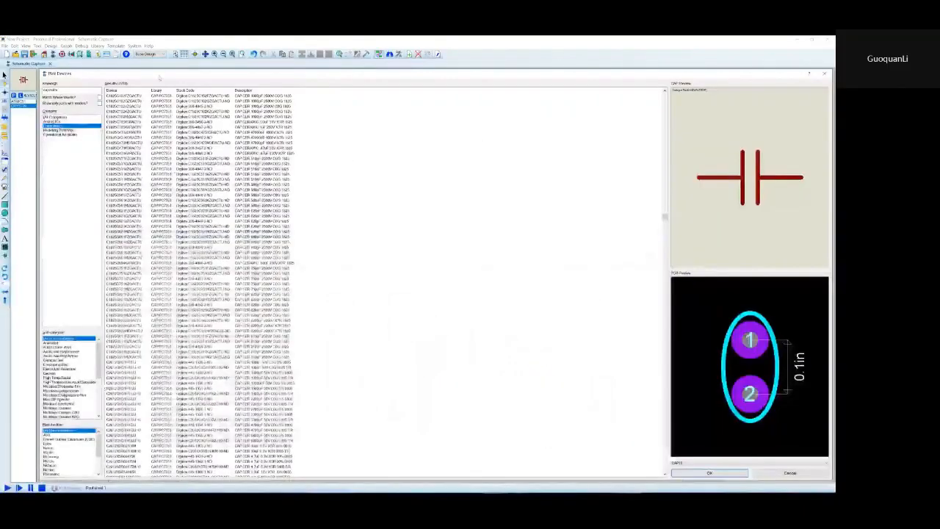
Shorten the device search keyword to "cap" and look through the matching capacitors and their subcategories.
click(89, 91)
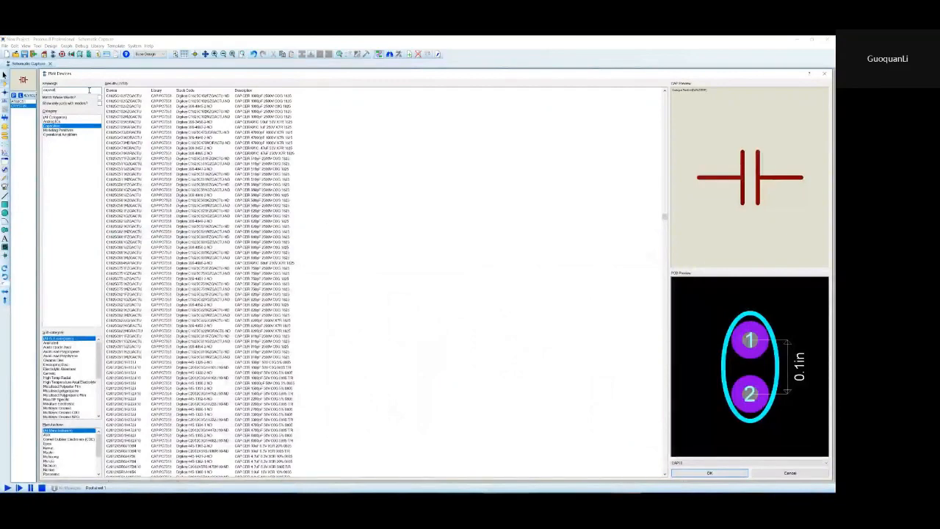
text(-)
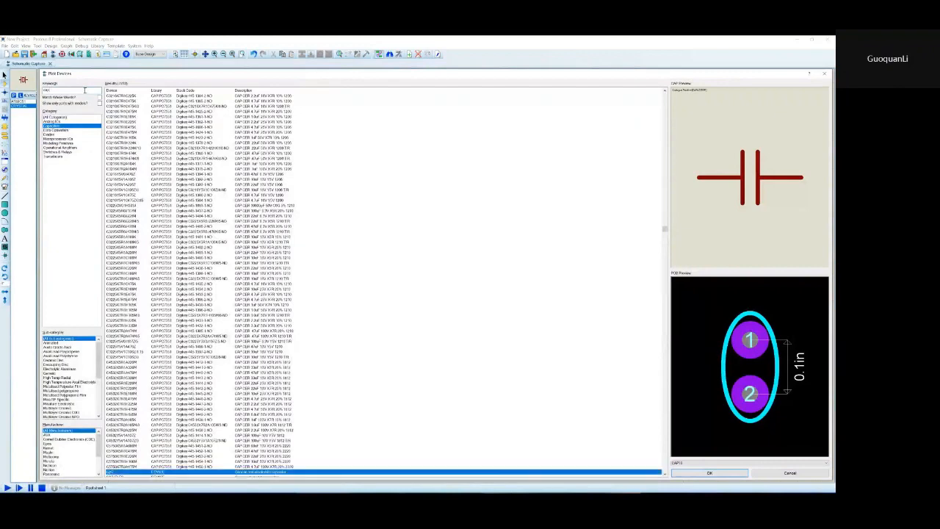
click(192, 142)
scroll(193, 147, up, 20)
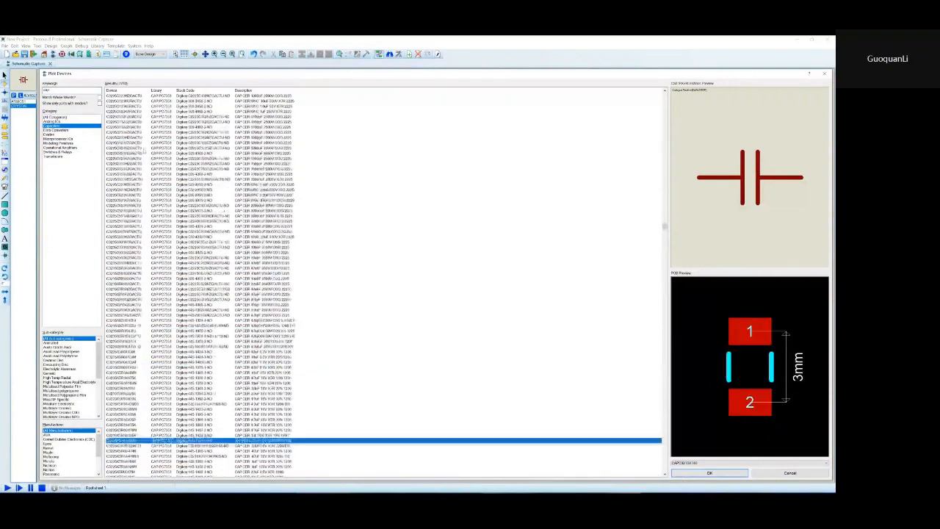
drag(664, 226, 659, 86)
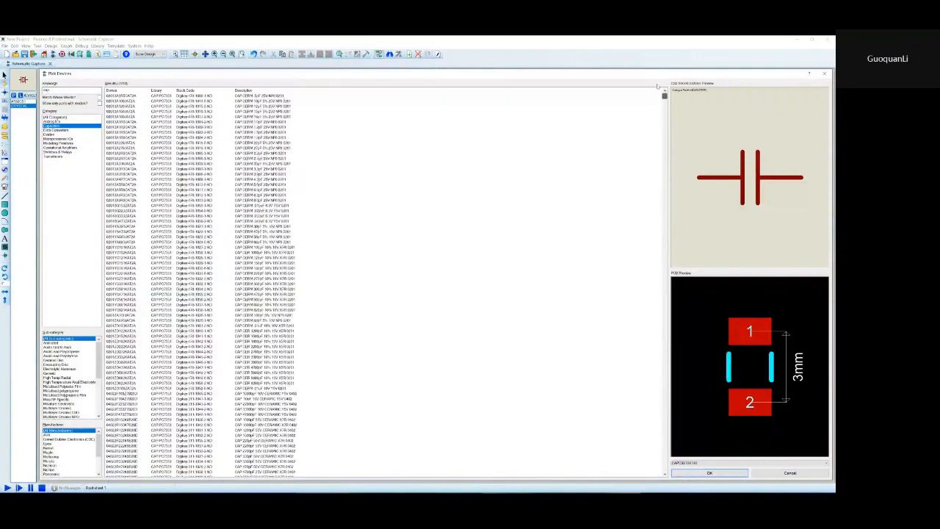
scroll(242, 242, down, 15)
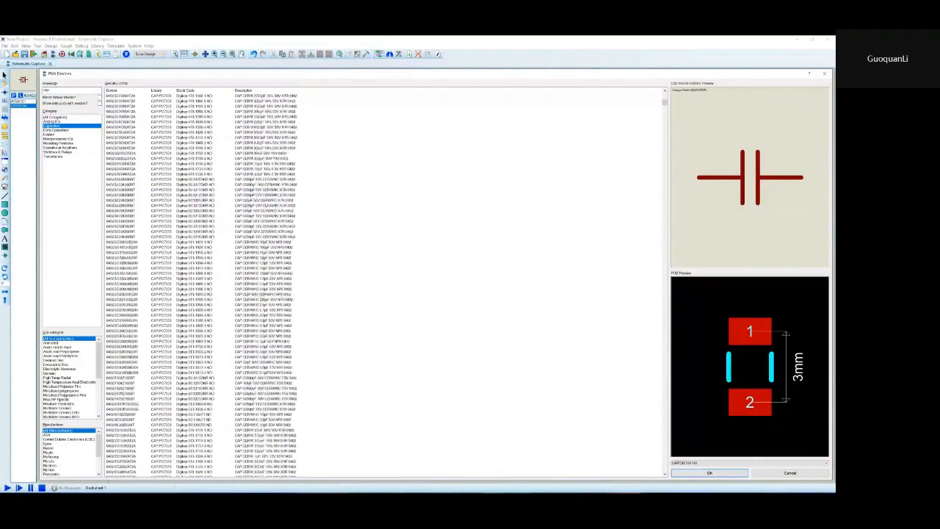
scroll(299, 236, down, 15)
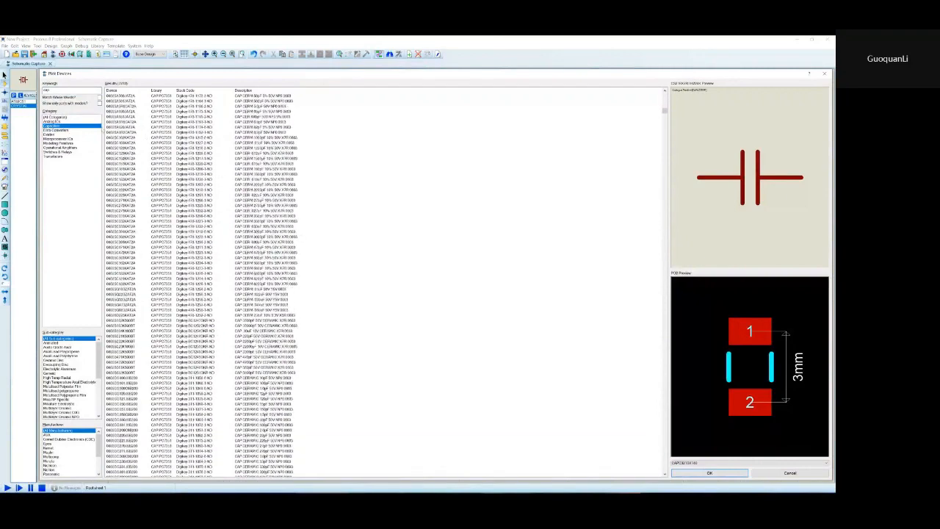
scroll(216, 246, down, 8)
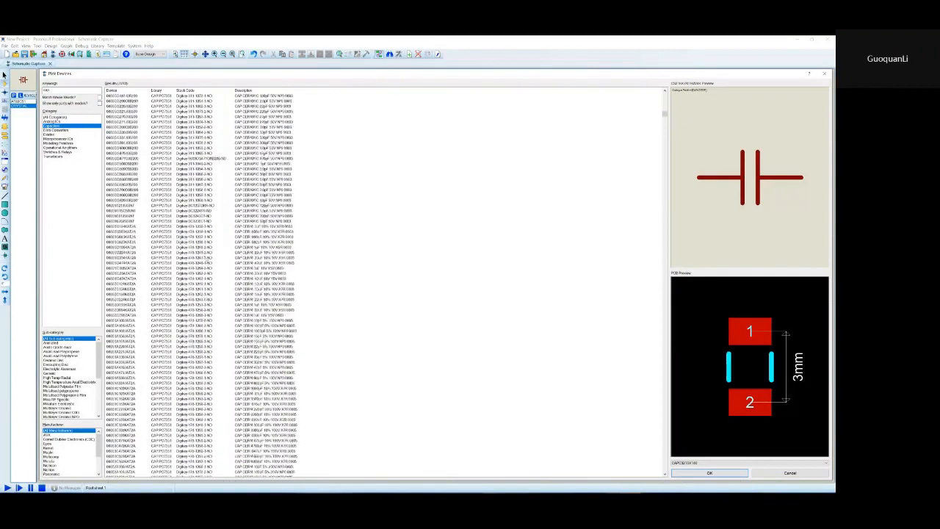
scroll(215, 247, down, 20)
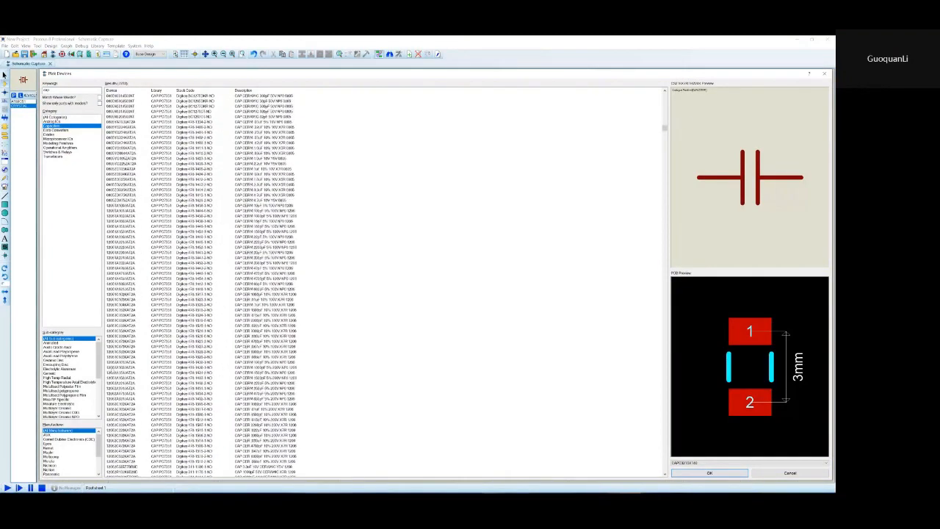
scroll(70, 375, down, 6)
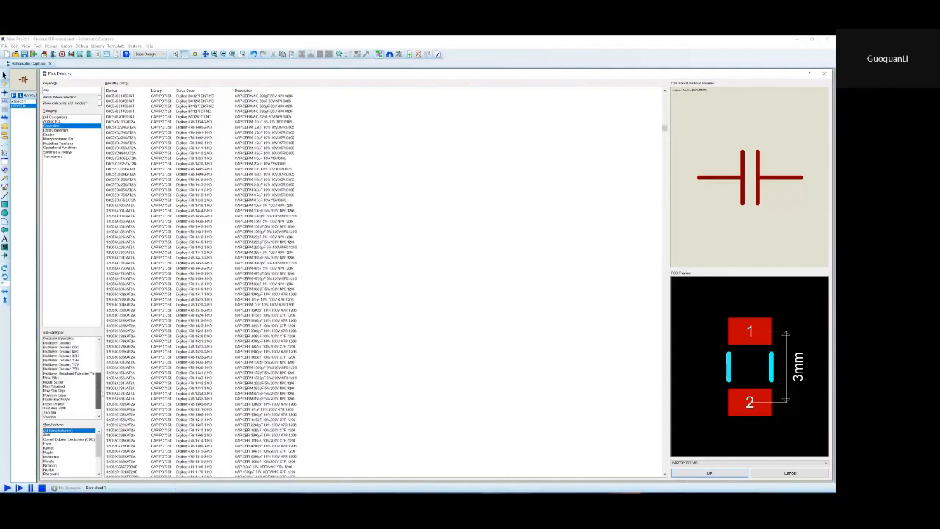
scroll(70, 374, up, 8)
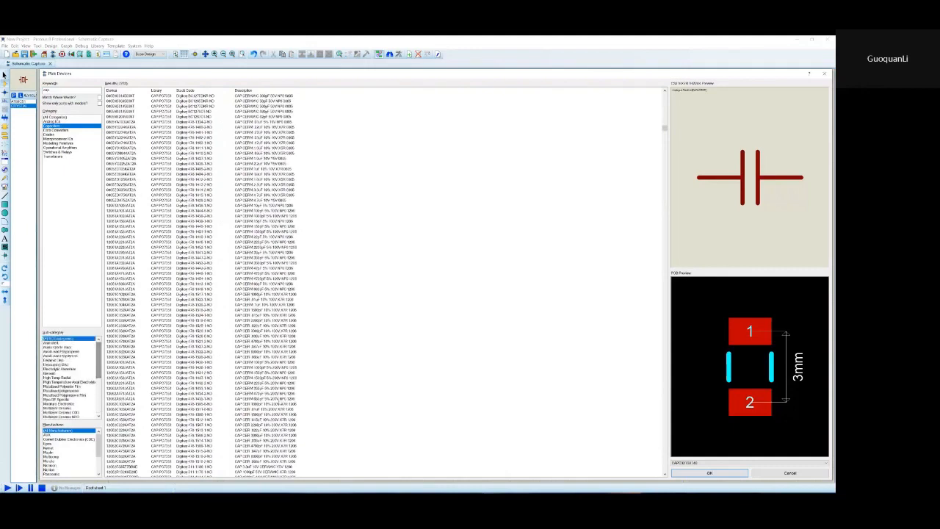
scroll(198, 286, down, 15)
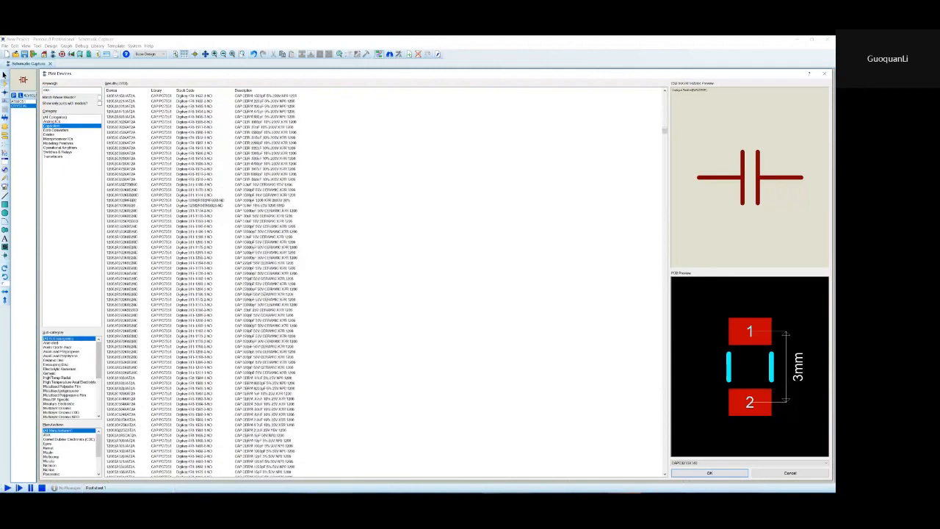
Place the Generic CAP part from the DEVICE library below and left of crystal X1, and rotate it clockwise.
click(50, 373)
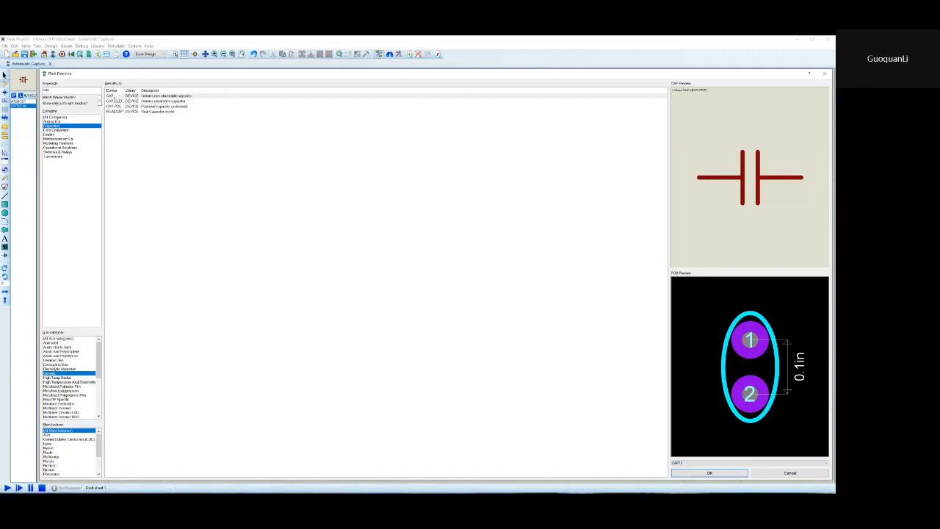
click(257, 97)
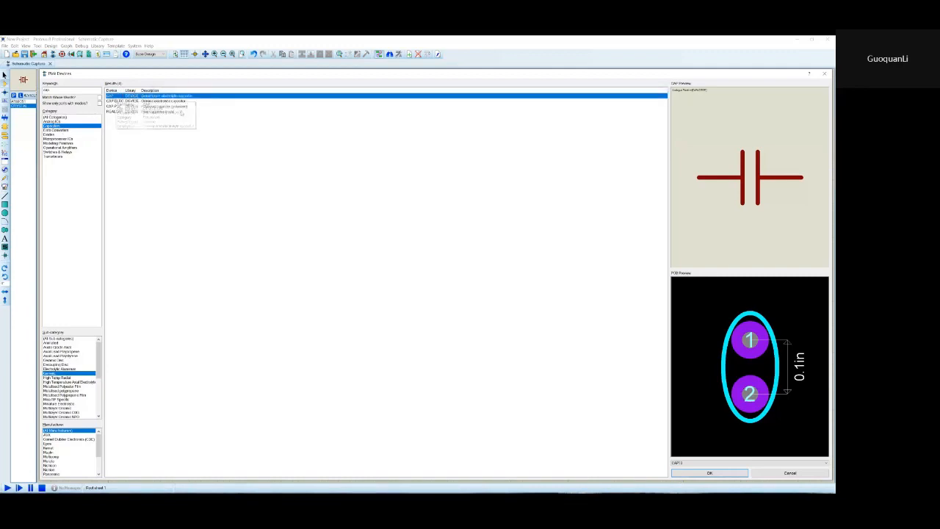
click(730, 473)
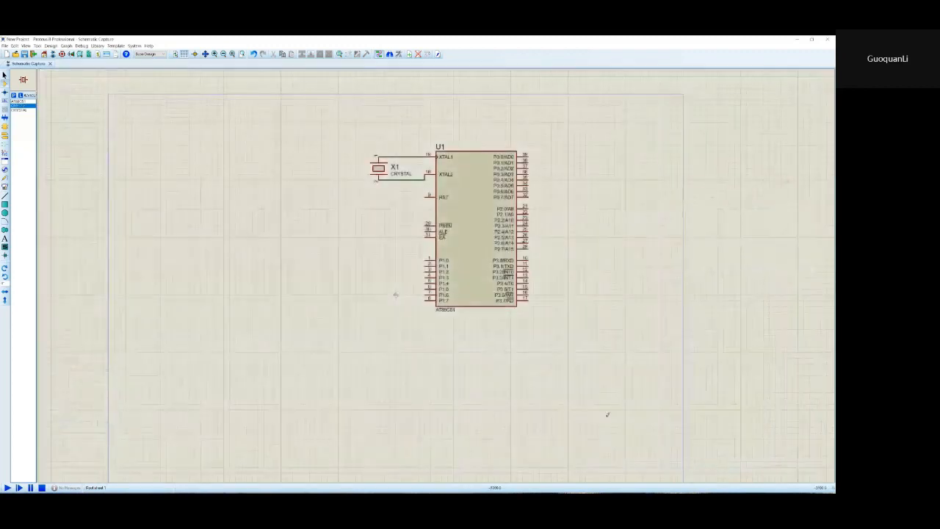
click(354, 213)
click(337, 197)
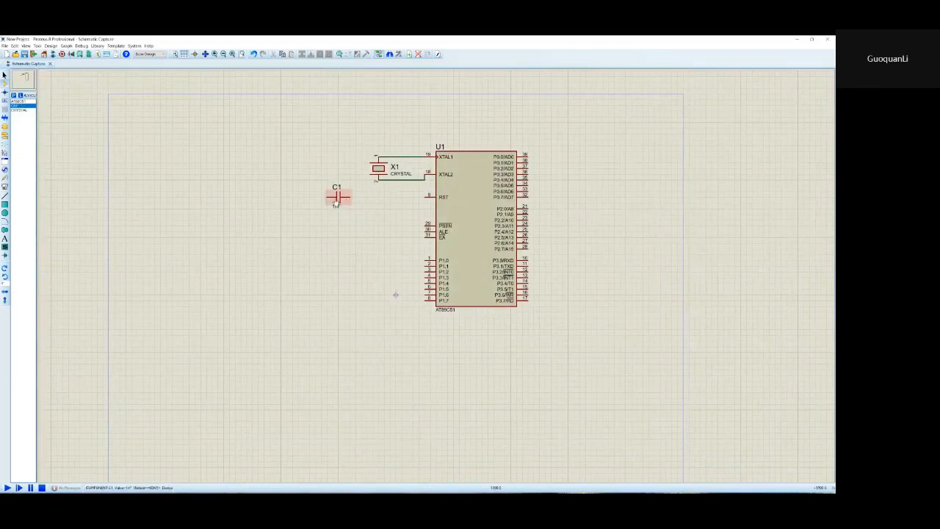
right_click(337, 203)
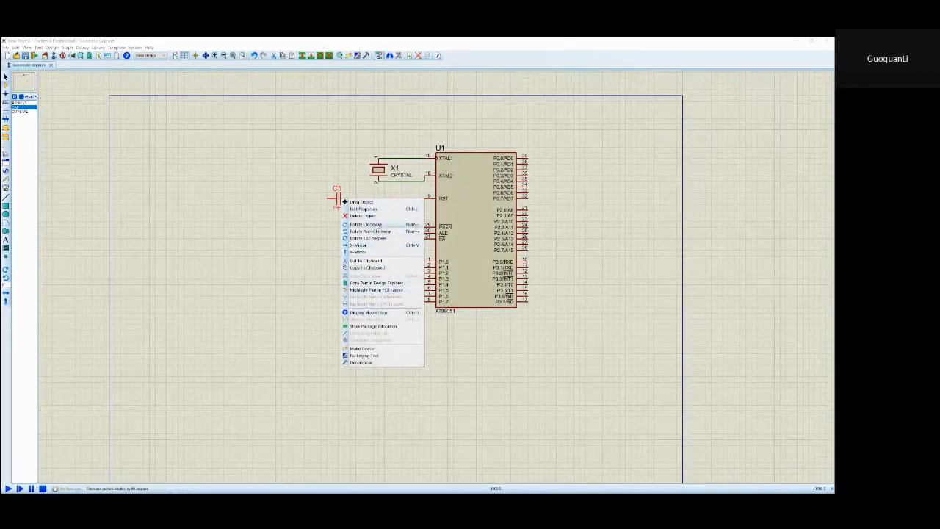
click(398, 224)
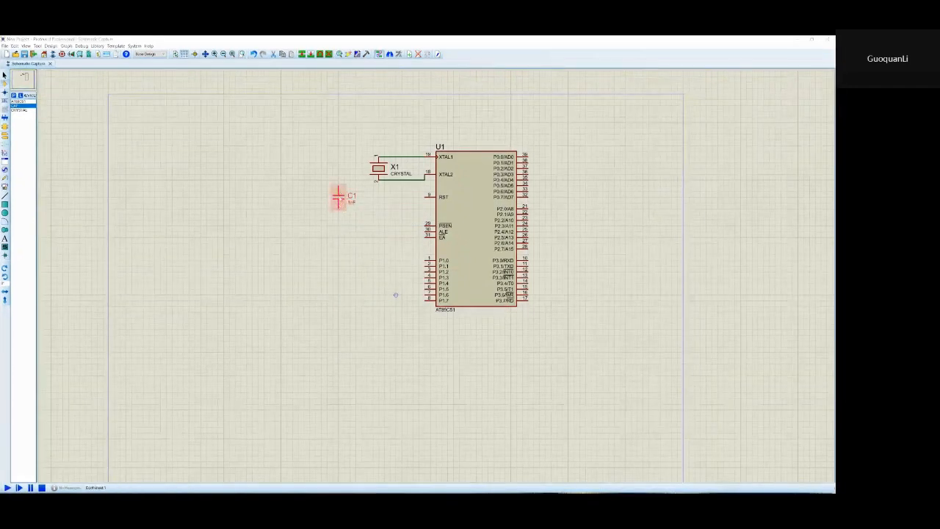
double_click(342, 205)
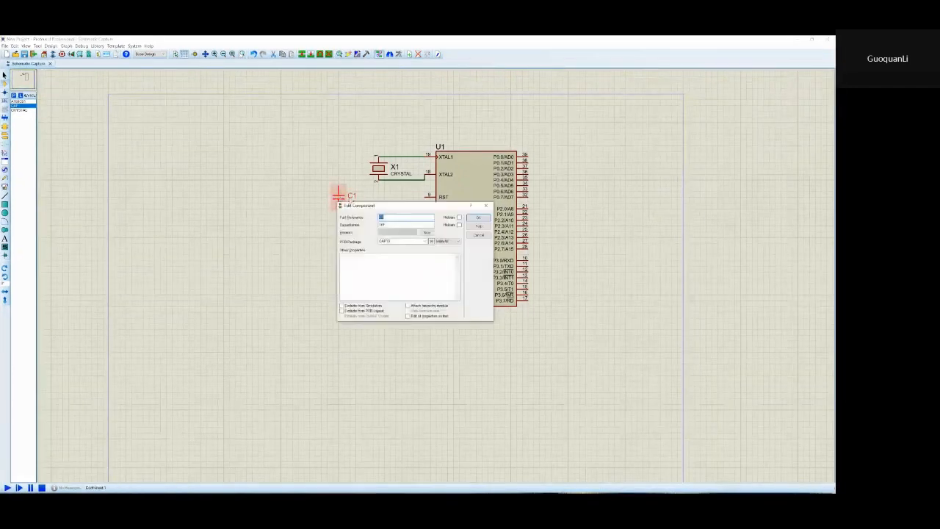
click(486, 206)
double_click(338, 197)
click(486, 205)
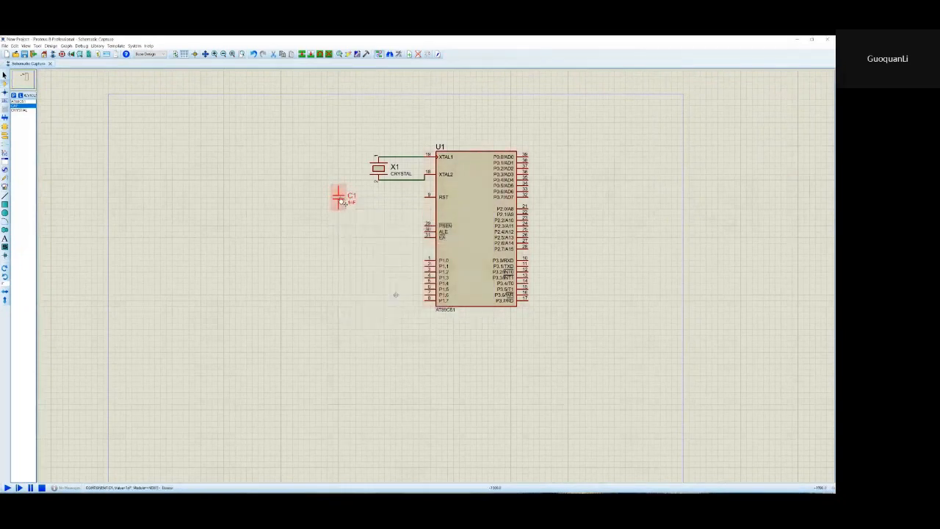
Set capacitor C1's capacitance to 30pF.
double_click(340, 199)
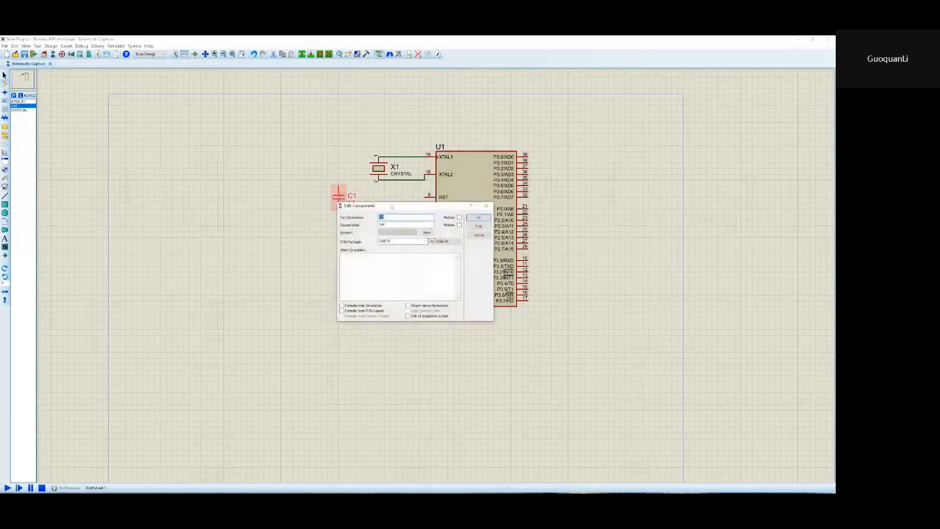
drag(398, 209, 369, 214)
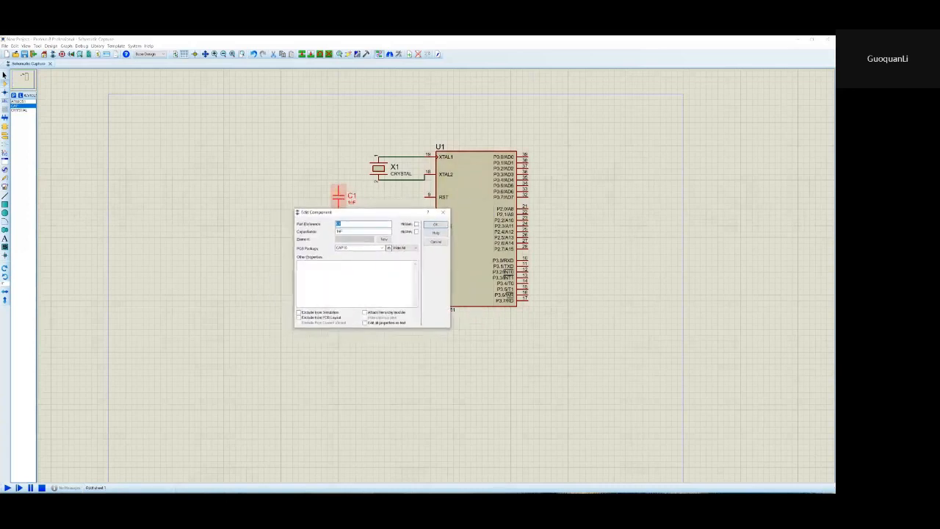
click(362, 230)
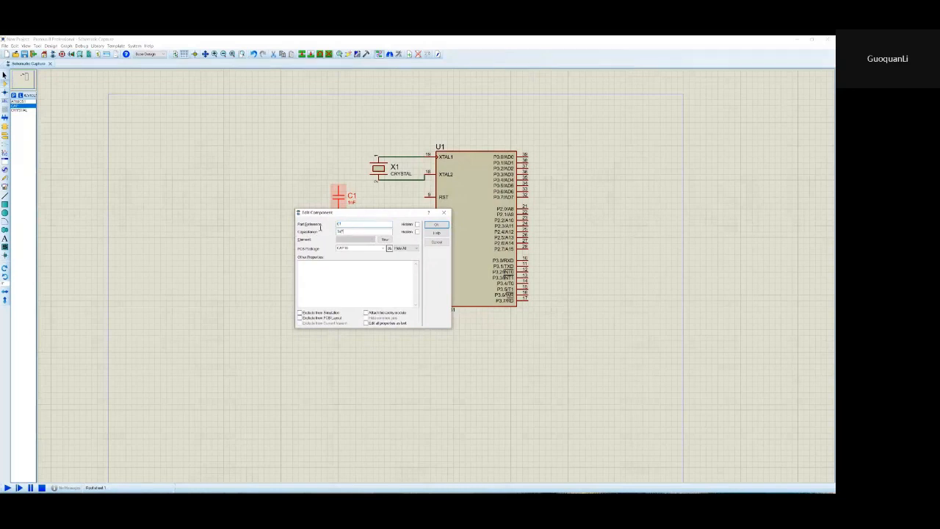
drag(345, 232, 321, 228)
text(30pF)
click(437, 224)
double_click(341, 196)
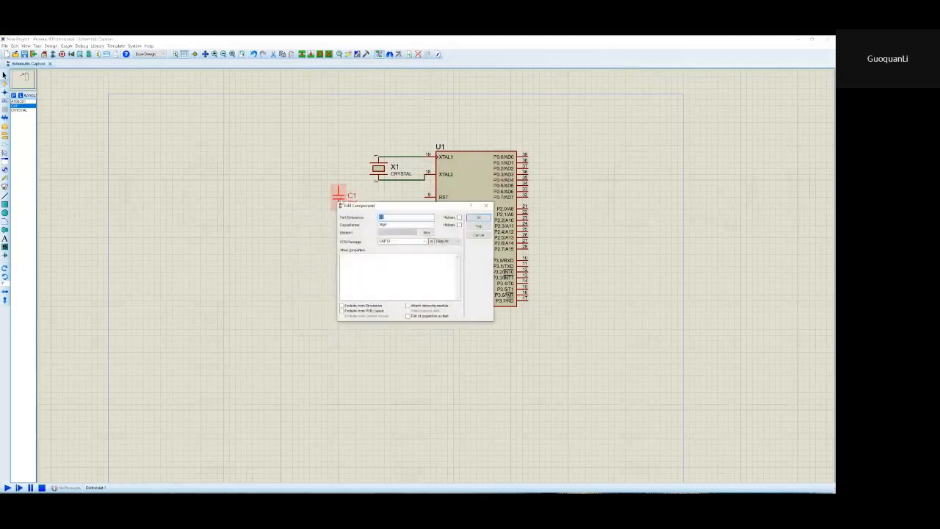
click(480, 217)
Copy the 30pF capacitor C1 and paste the duplicate directly above it, up and left of crystal X1.
right_click(343, 196)
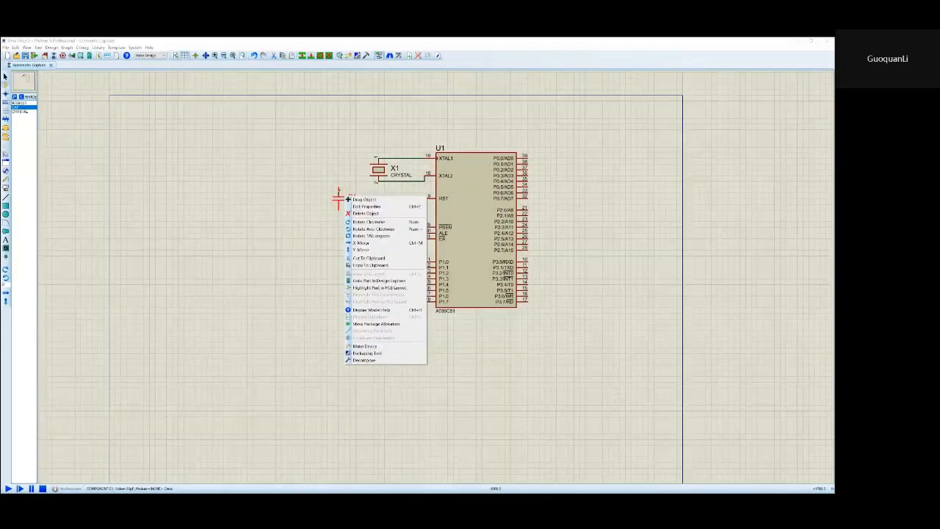
click(378, 267)
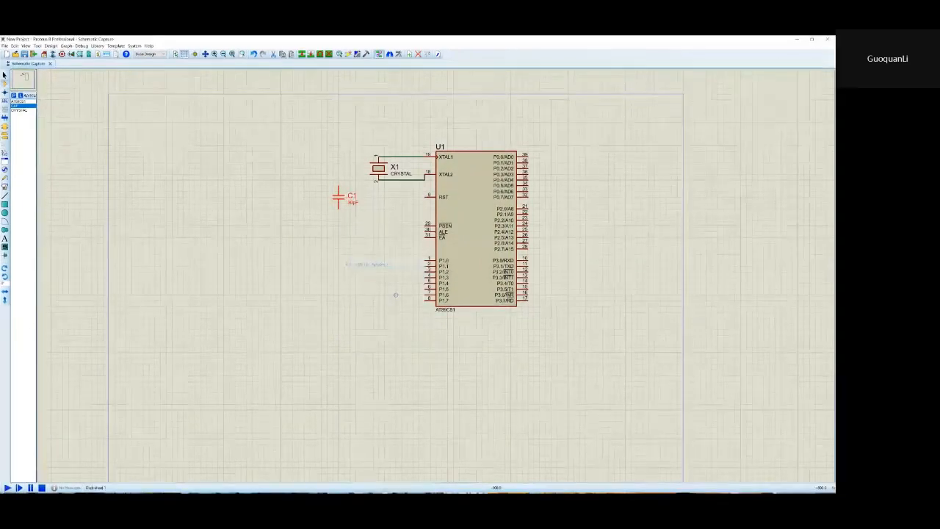
right_click(339, 223)
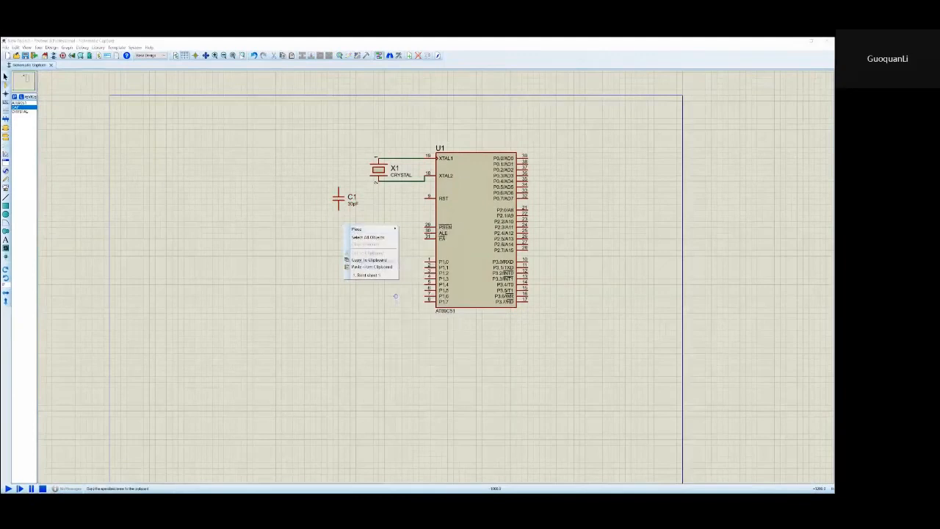
click(372, 267)
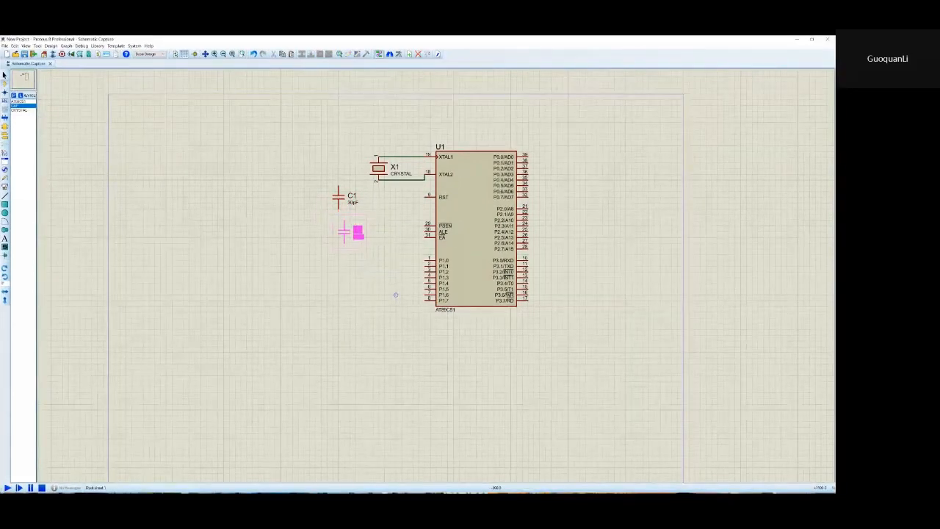
click(355, 145)
right_click(371, 247)
click(400, 291)
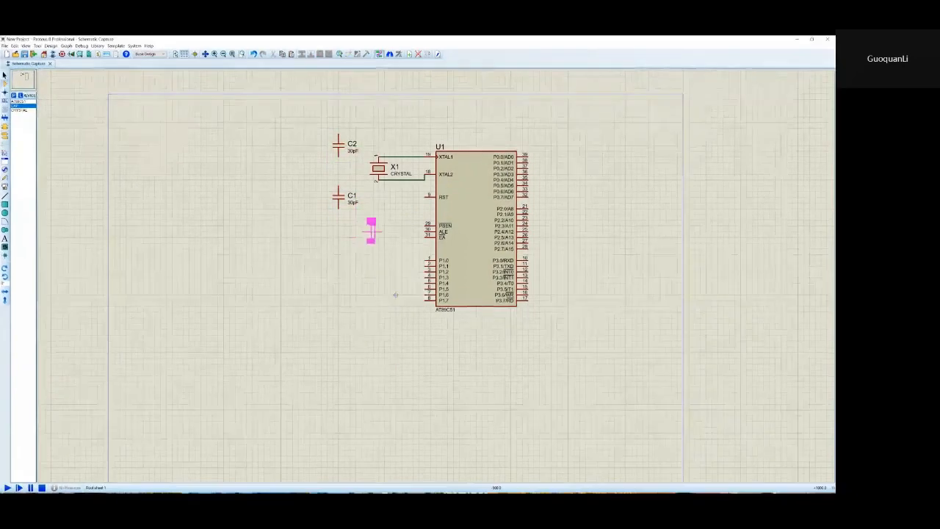
right_click(376, 238)
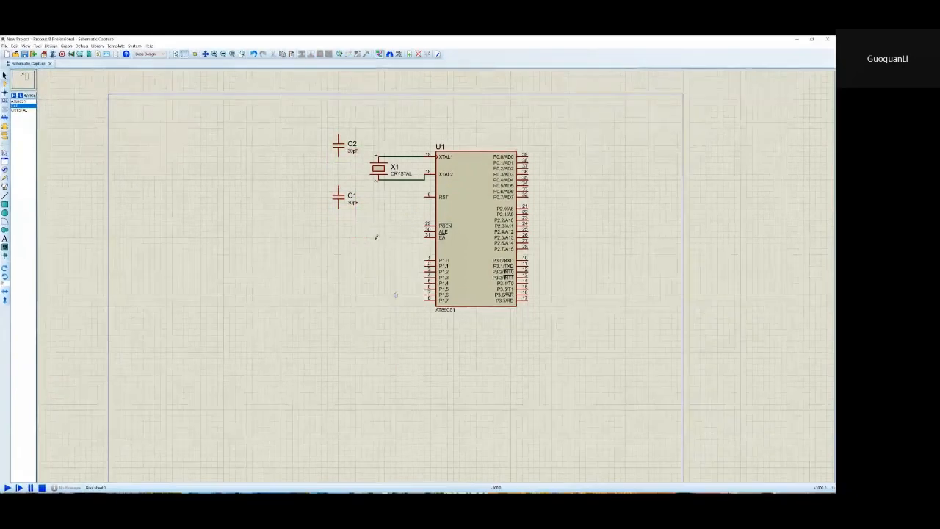
Wire the upper pin of C2 to the upper pin of crystal X1, and the lower pin of C1 to its lower pin.
click(339, 134)
click(380, 156)
click(340, 207)
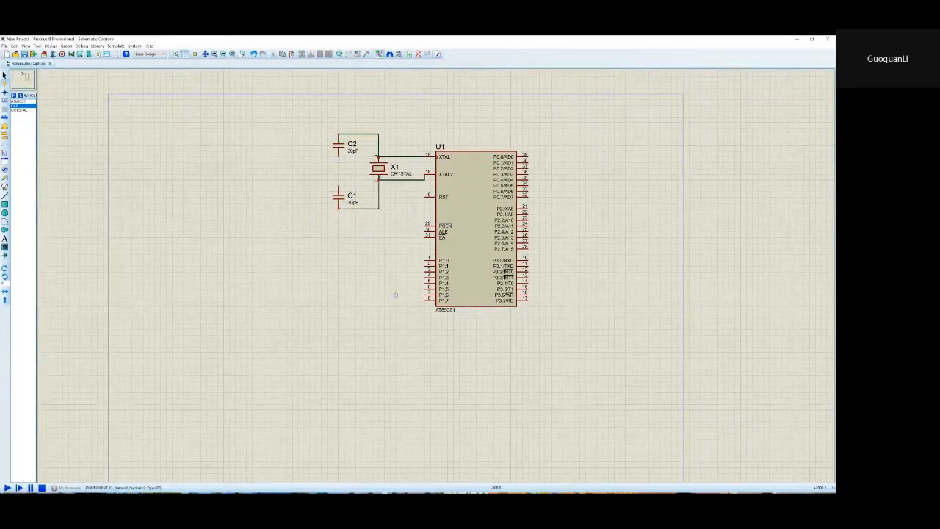
click(378, 180)
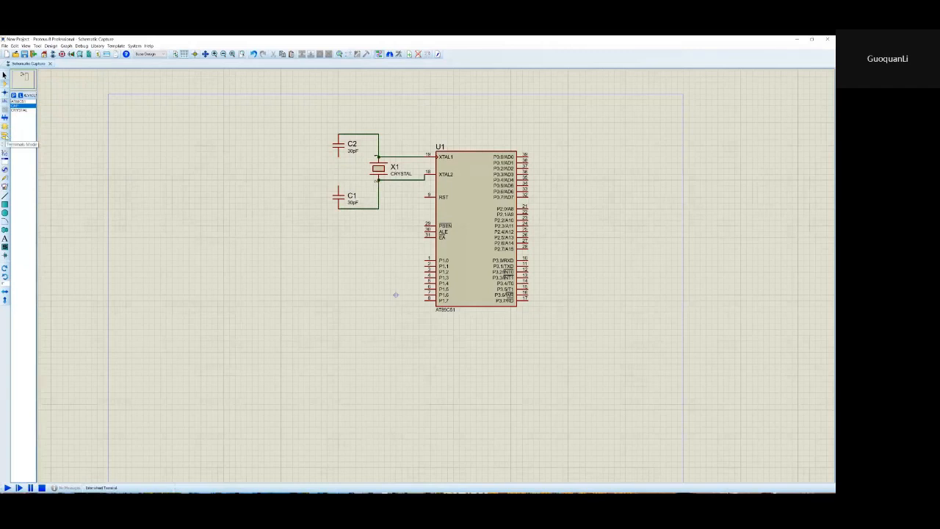
Place a GROUND terminal left of the capacitors and wire it to the connection between C2's lower pin and C1's upper pin.
click(6, 136)
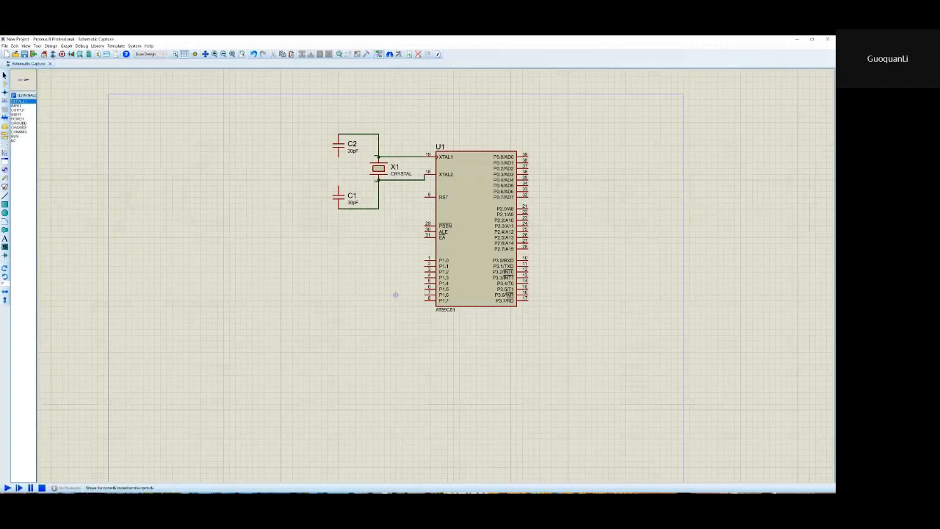
click(22, 124)
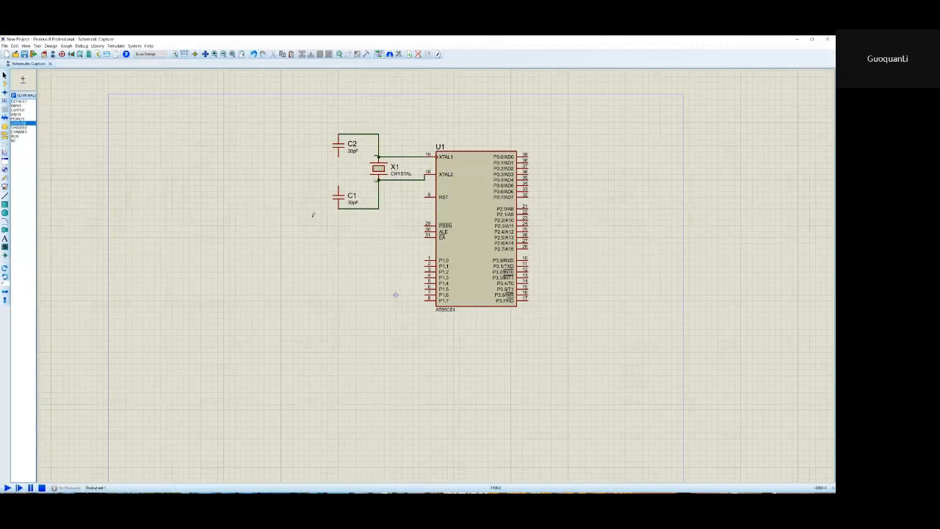
click(323, 167)
click(310, 180)
click(338, 188)
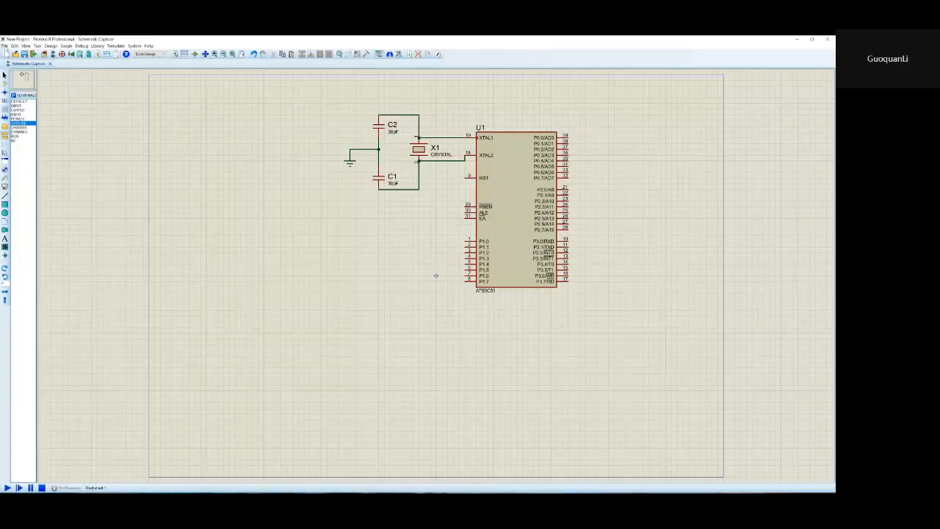
click(5, 46)
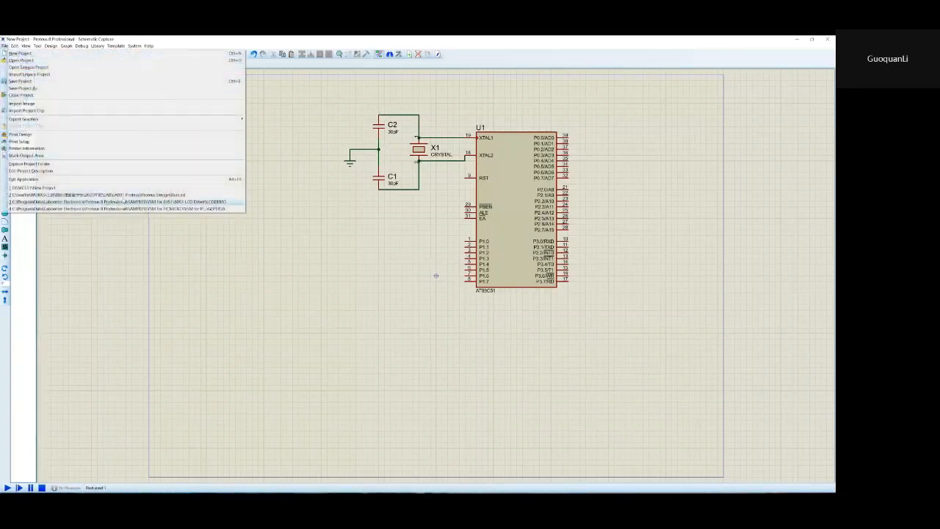
click(110, 195)
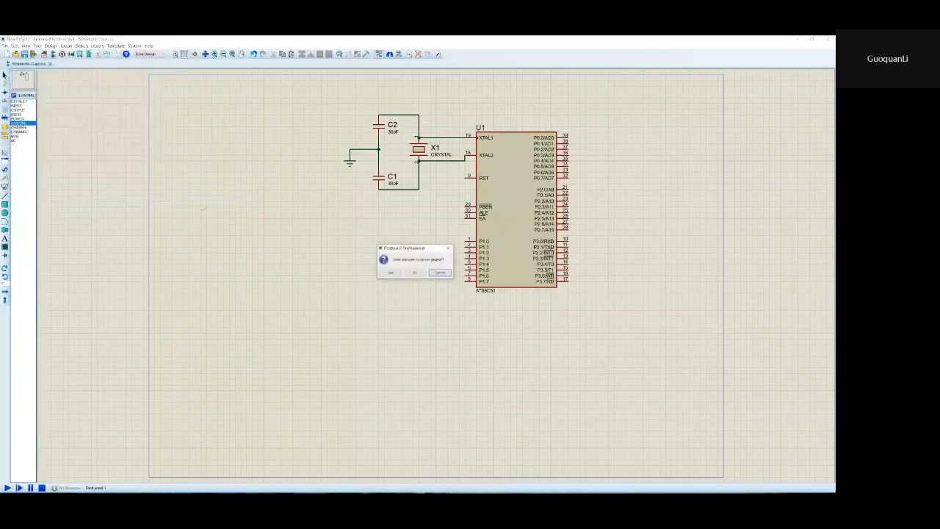
click(422, 274)
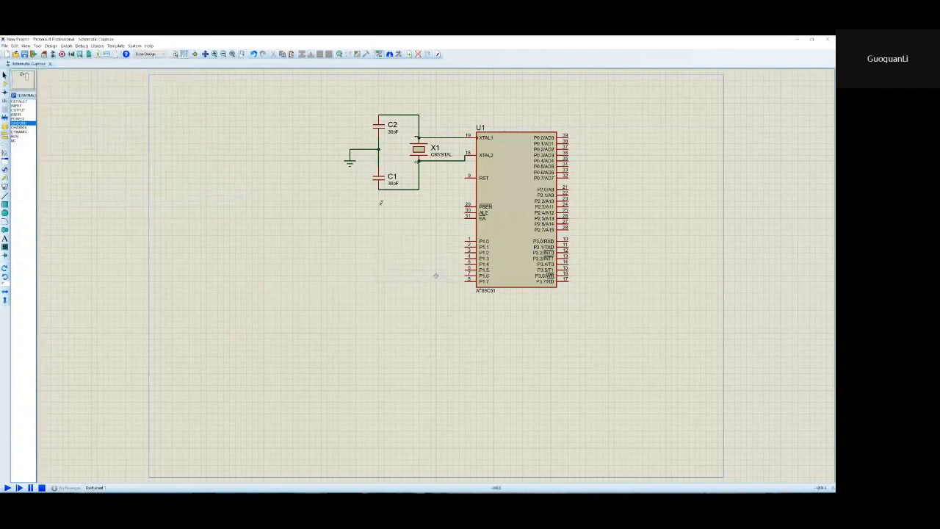
click(466, 177)
key(Escape)
Search the device library for "cap-elec", pick the generic electrolytic capacitor CAP-ELEC, and place it below the ground symbol.
click(4, 85)
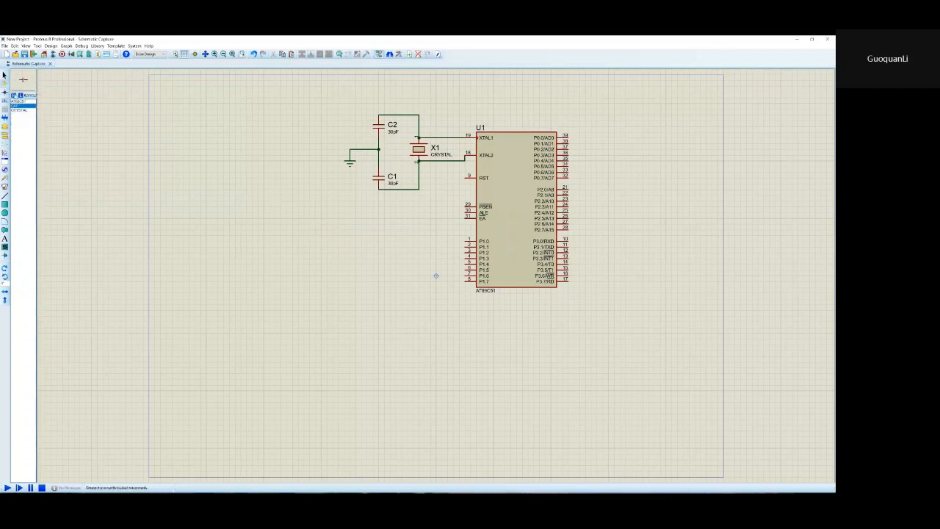
click(14, 94)
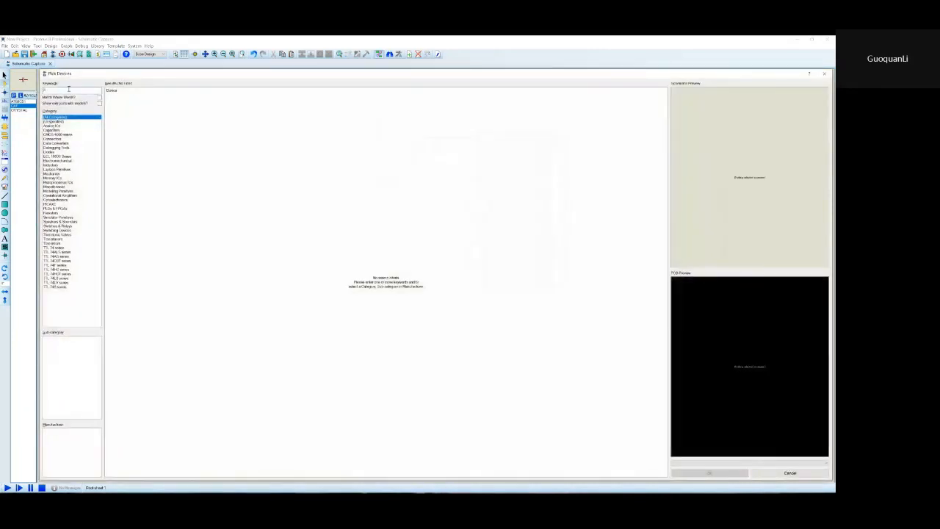
text(cap)
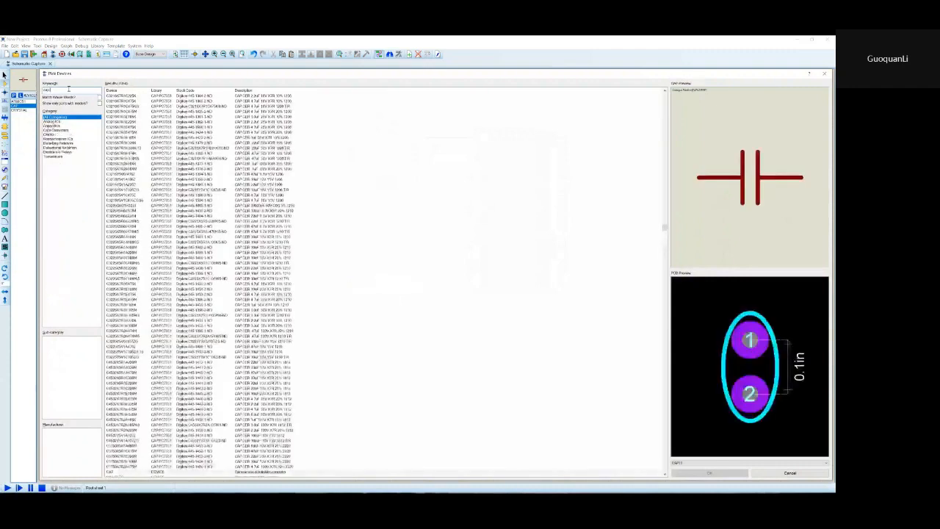
text(-)
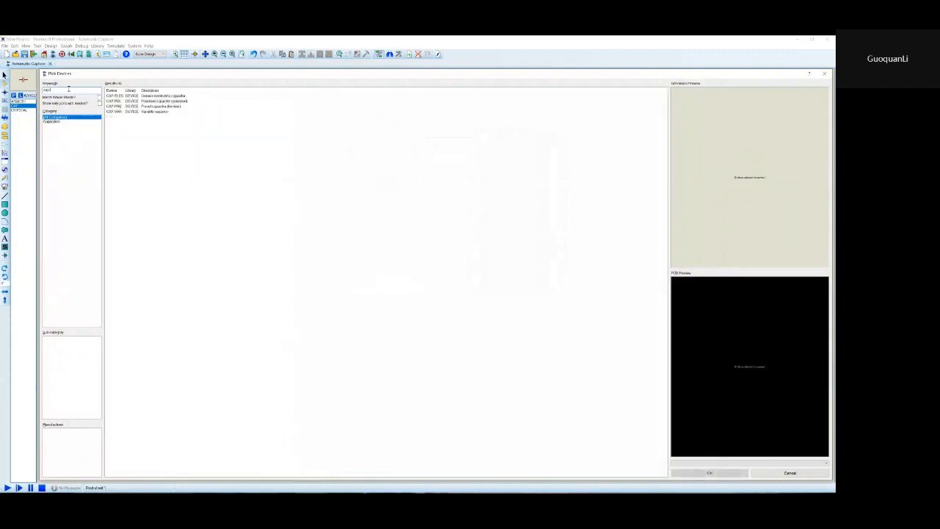
text(elec)
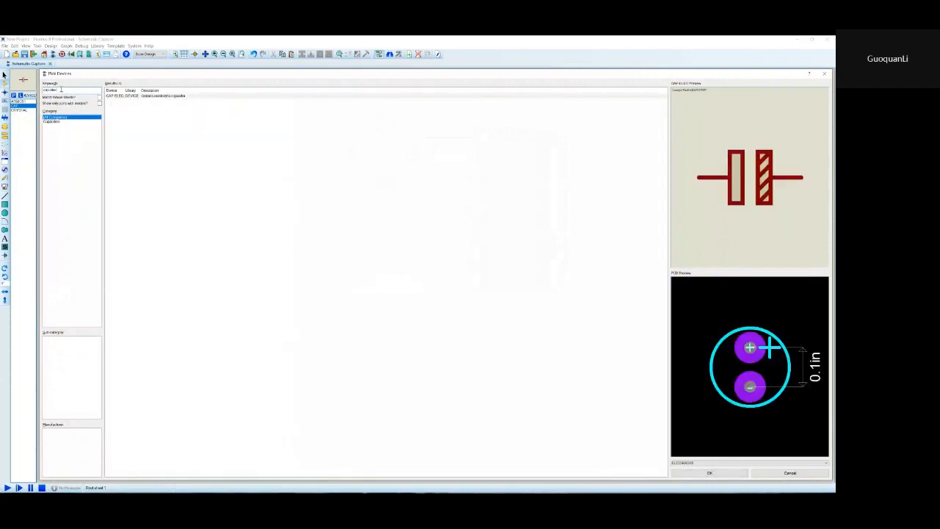
click(127, 98)
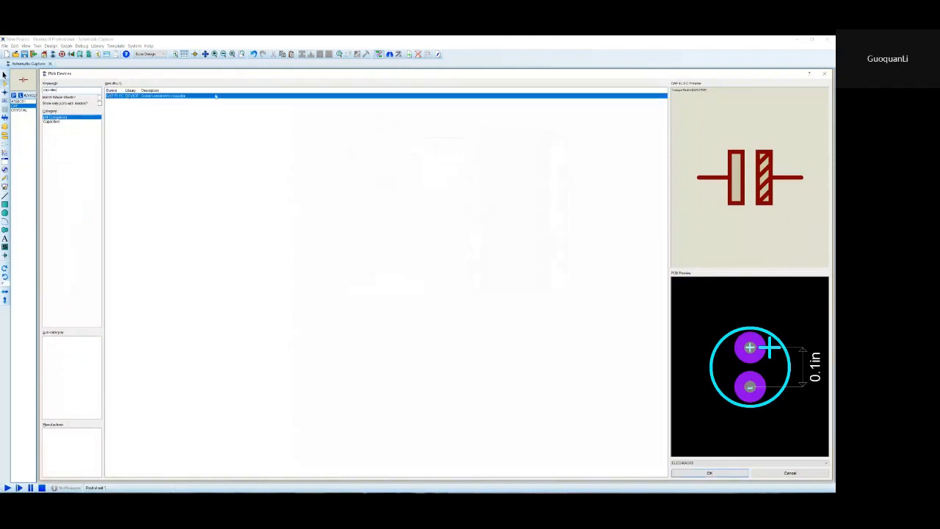
click(731, 473)
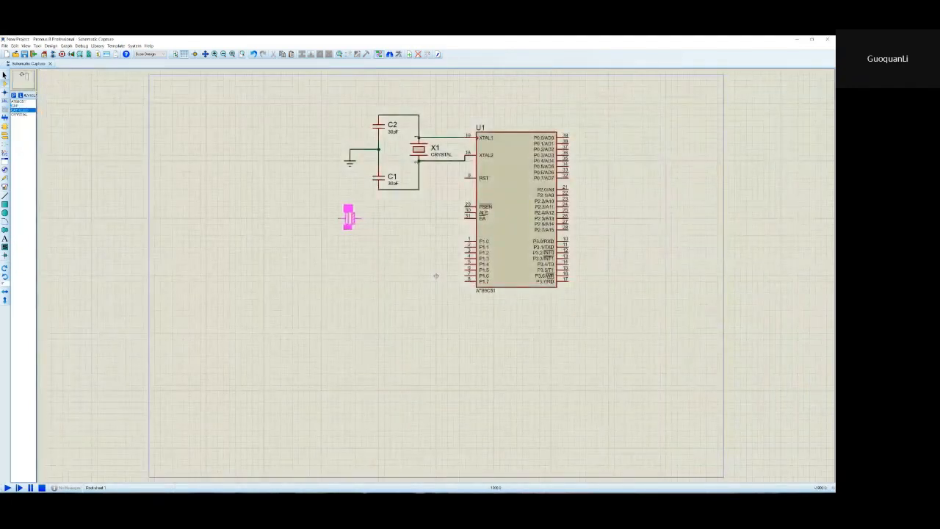
click(344, 218)
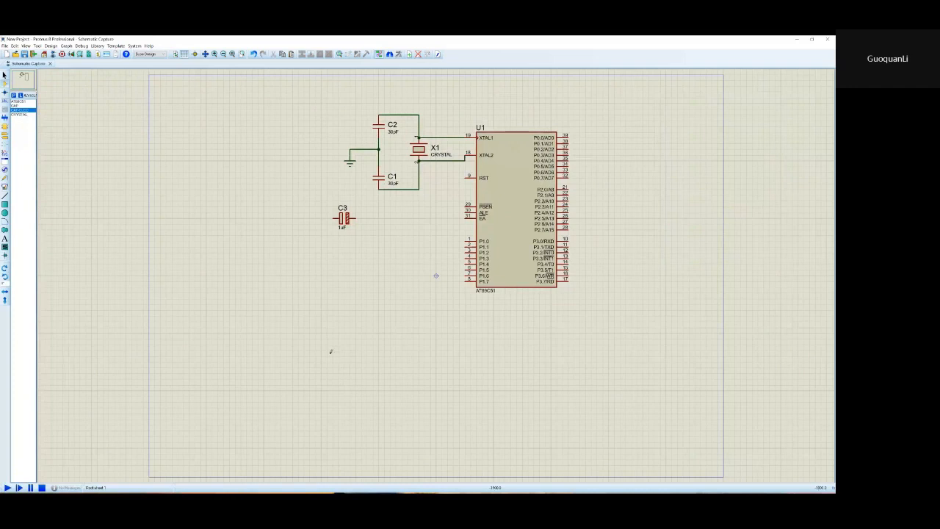
Save the project and open the recent LCDDEMO sample project from the 8051 LCD Driver folder.
click(345, 222)
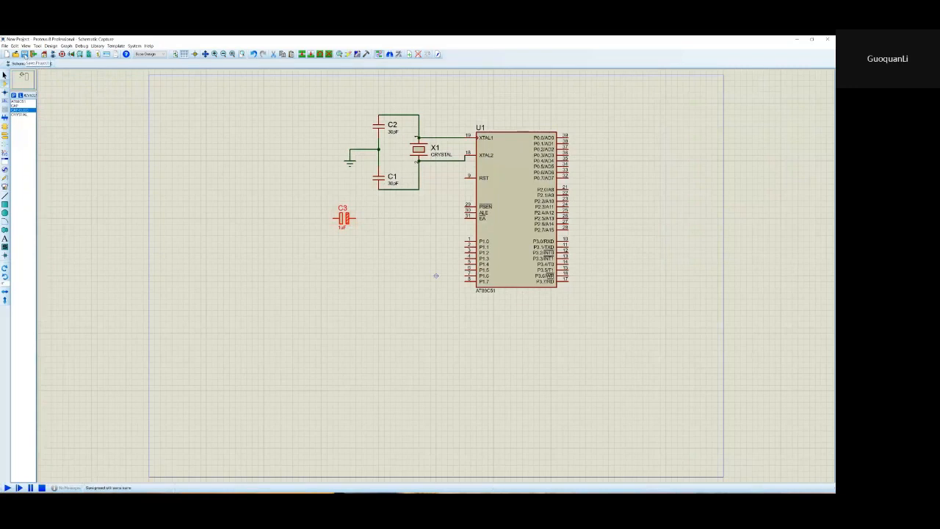
click(25, 56)
click(4, 45)
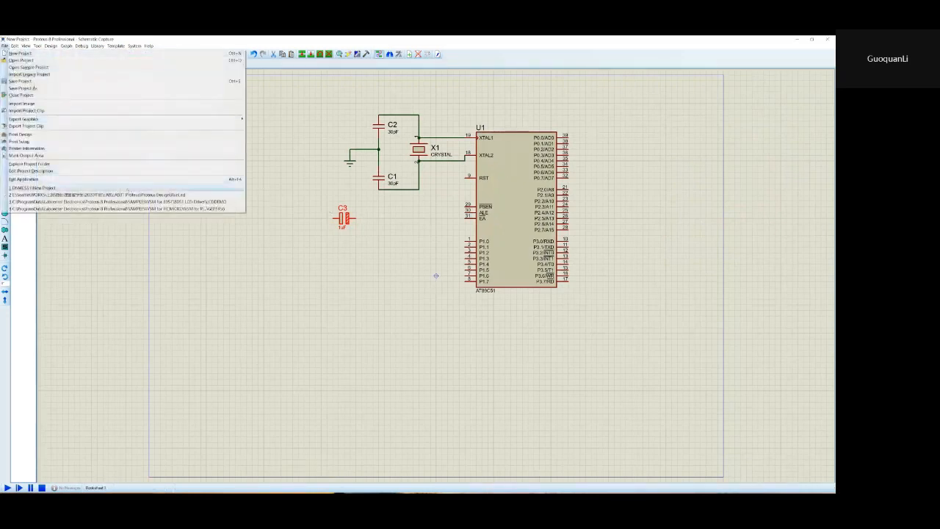
click(143, 201)
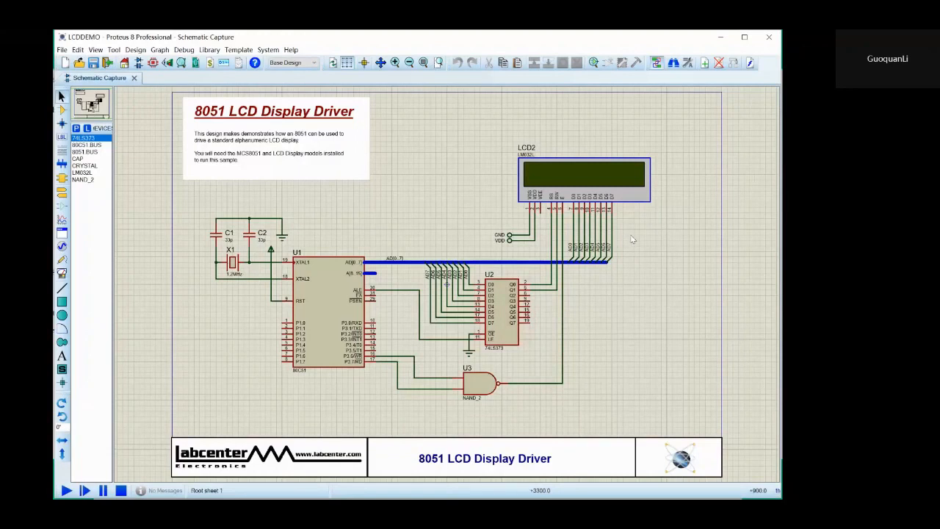
Return to the recent project New Project.pdsprj and delete the electrolytic capacitor C3.
click(134, 78)
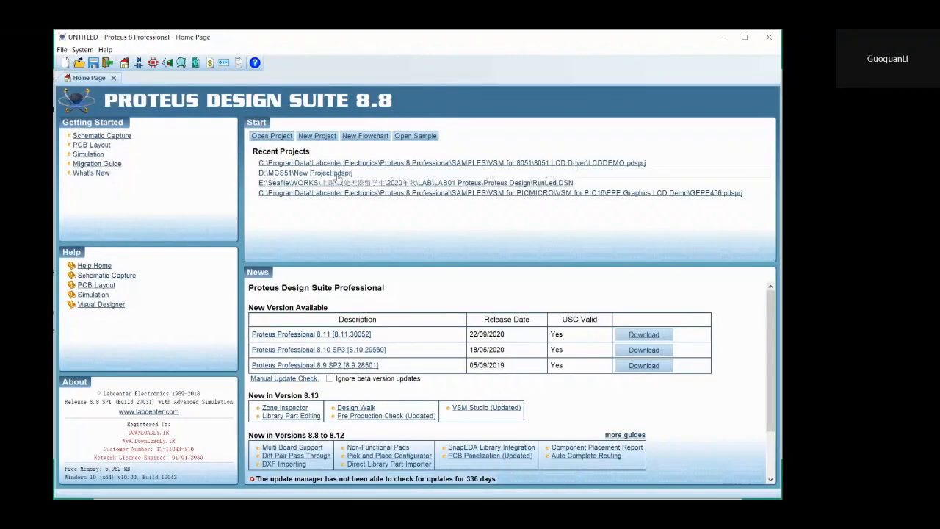
click(338, 174)
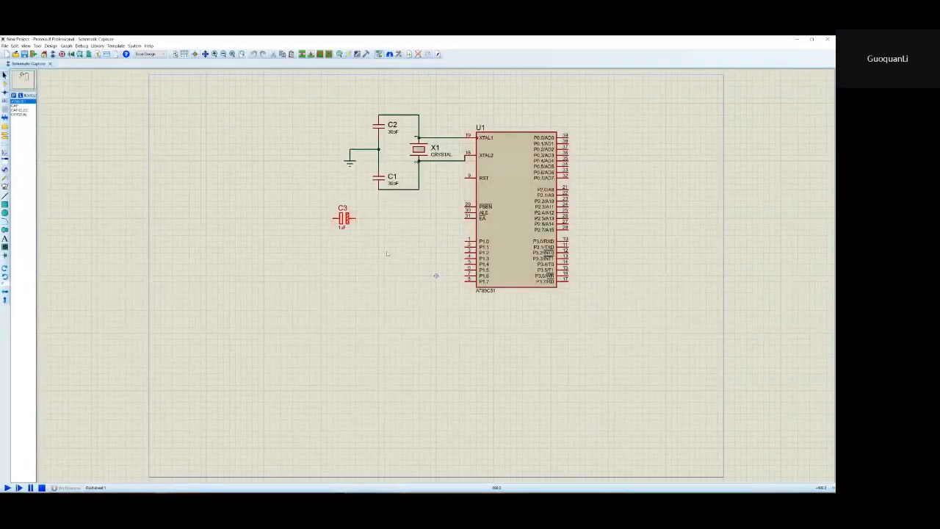
key(Delete)
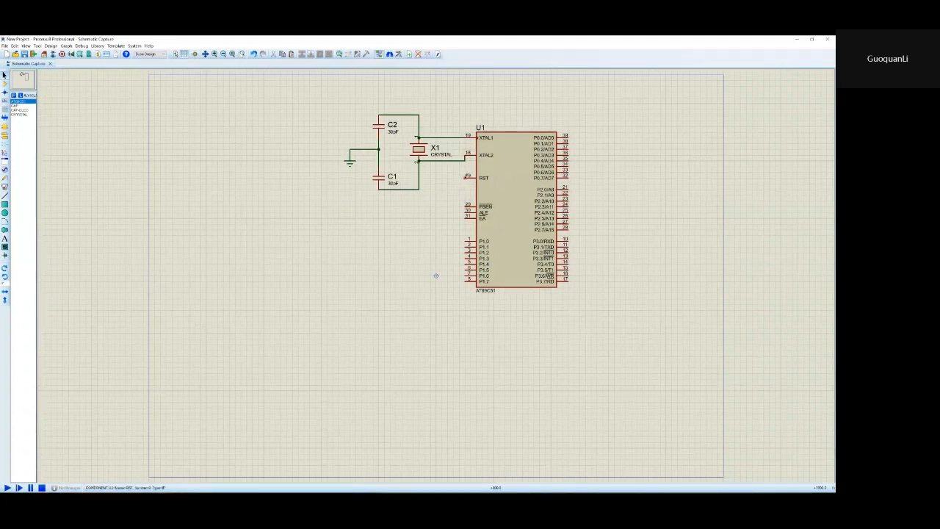
click(467, 177)
click(431, 205)
right_click(374, 205)
Open the recent RunLed.DSN project, saving the changes to the current project.
click(4, 45)
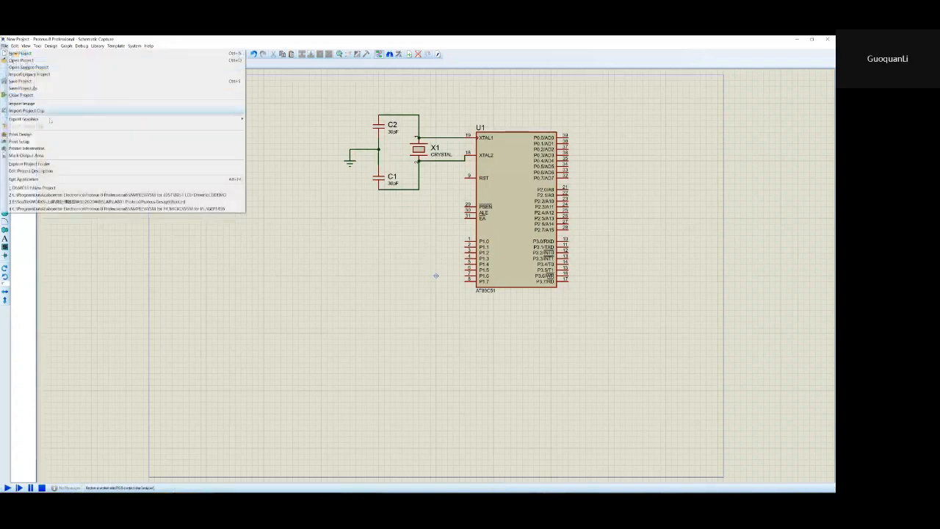
click(165, 201)
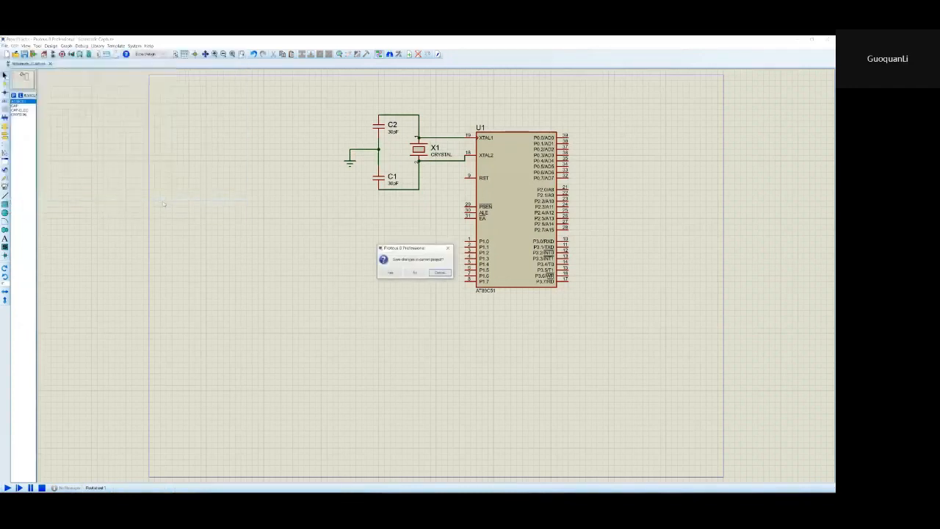
click(394, 274)
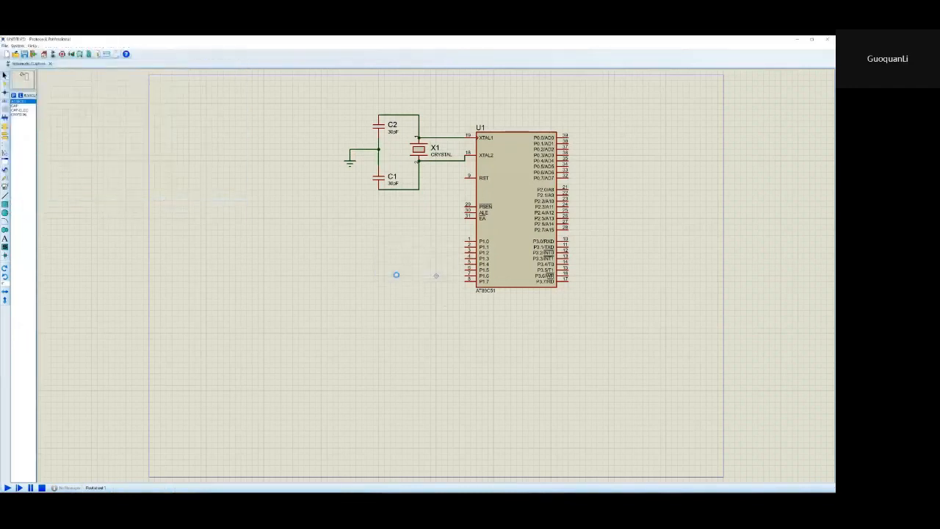
click(415, 279)
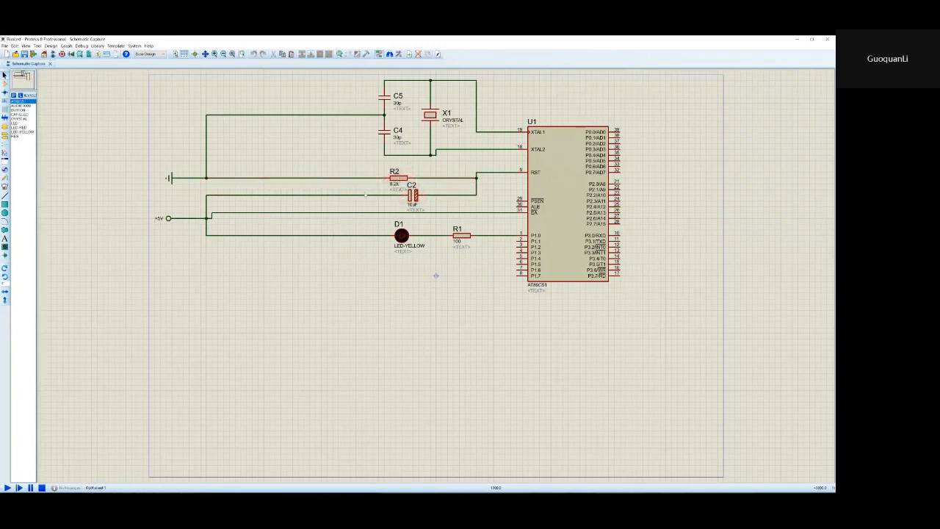
Examine the crystal circuit and the R2 and C2 reset circuit by selecting each group of parts in turn.
drag(349, 171, 487, 200)
drag(370, 80, 492, 162)
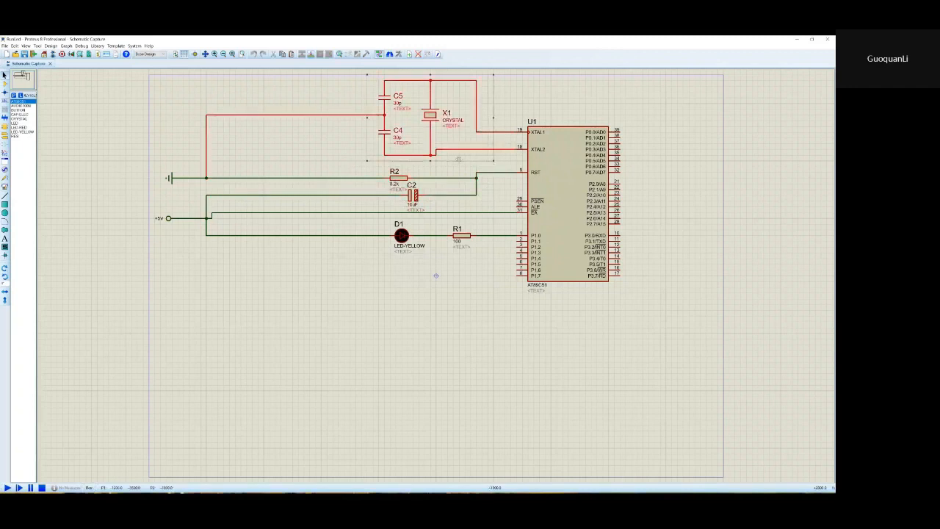
drag(362, 166, 466, 208)
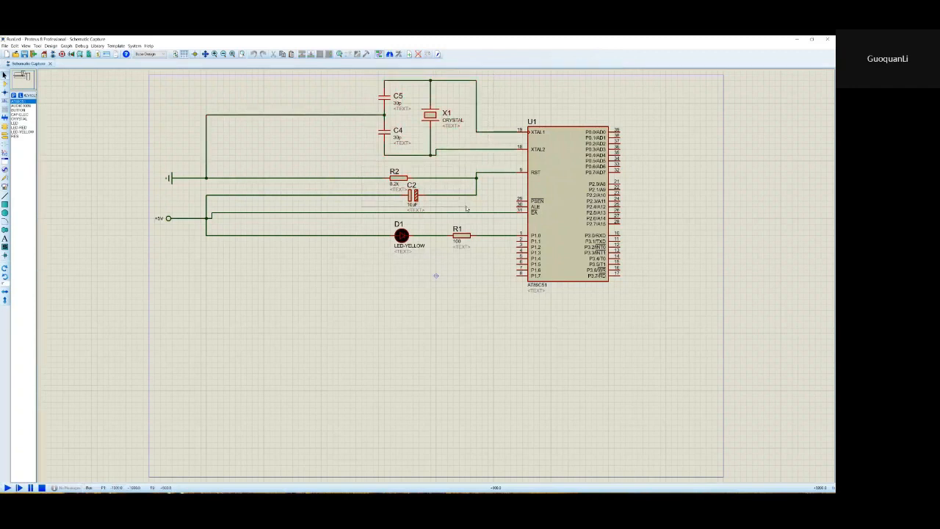
drag(467, 209, 466, 209)
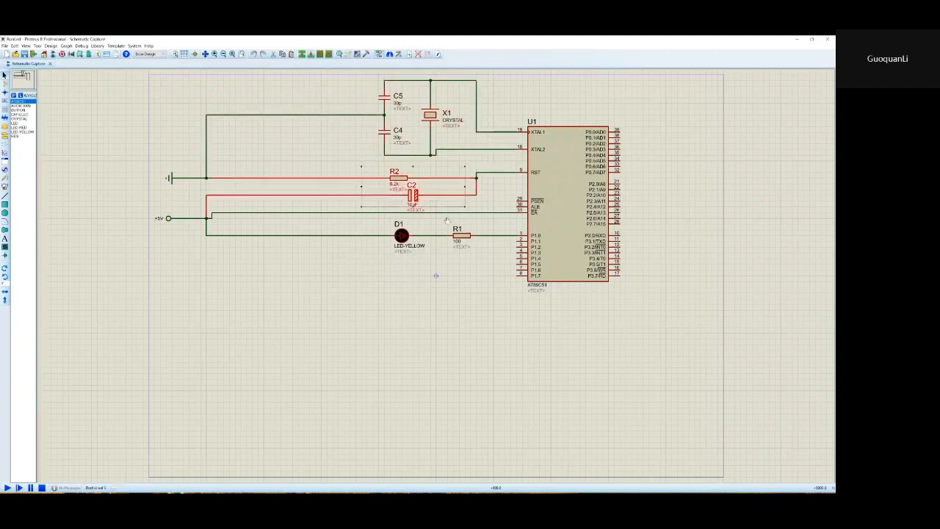
Reopen the recent New Project without saving changes to RunLed, and place a CAP-ELEC capacitor below the crystal circuit.
click(257, 350)
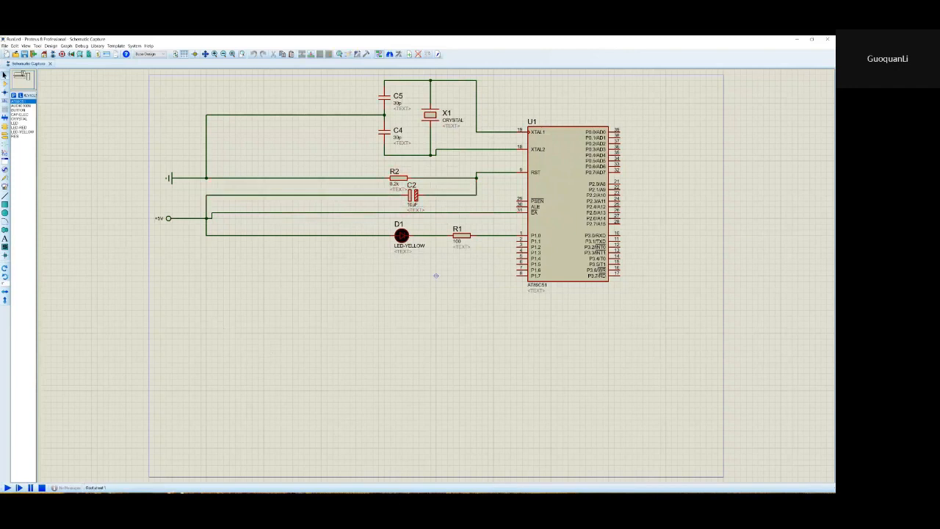
click(5, 46)
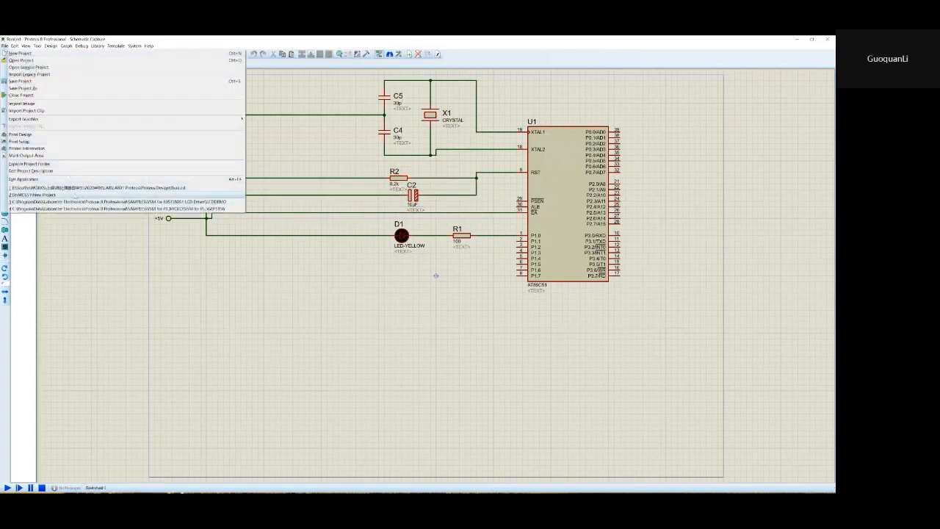
click(52, 195)
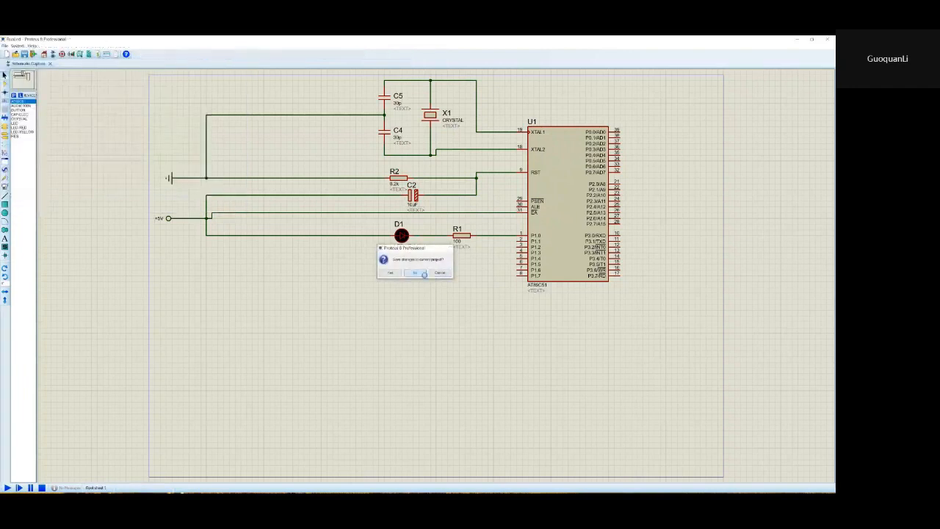
click(416, 273)
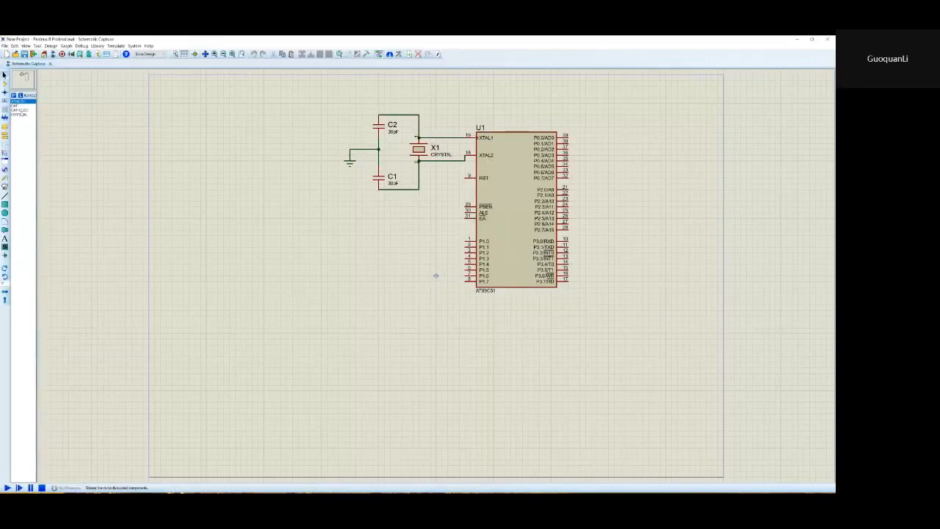
click(22, 109)
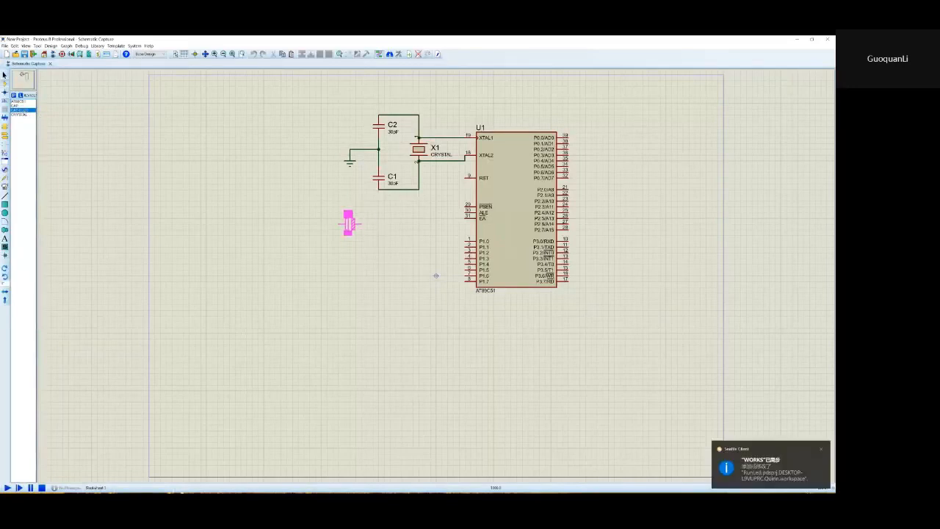
click(350, 224)
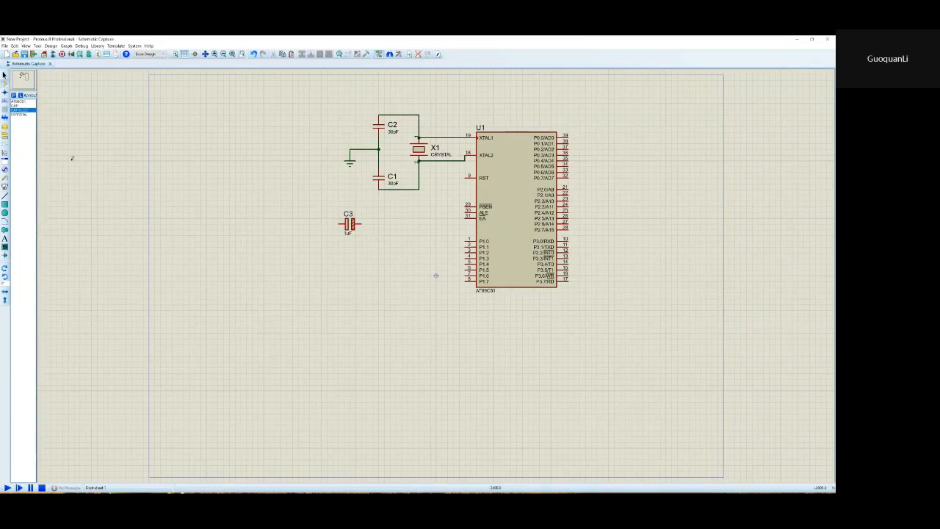
Search the device library for resistor, pick the generic RES from the Resistors category, and place it just above C3.
click(13, 95)
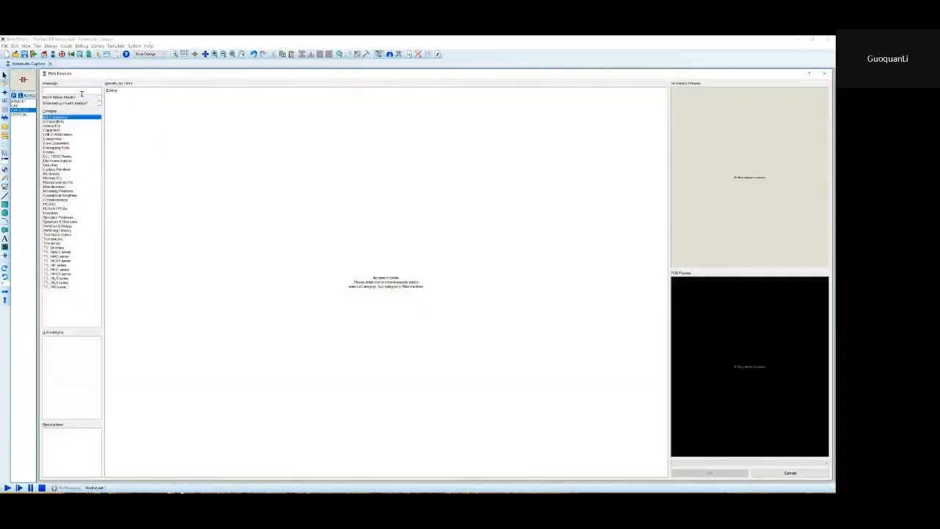
text(resistor)
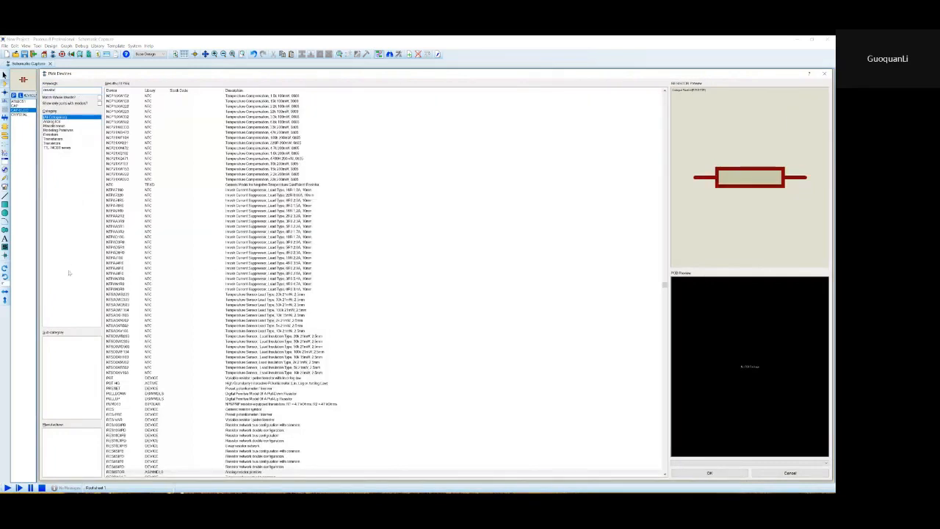
click(58, 135)
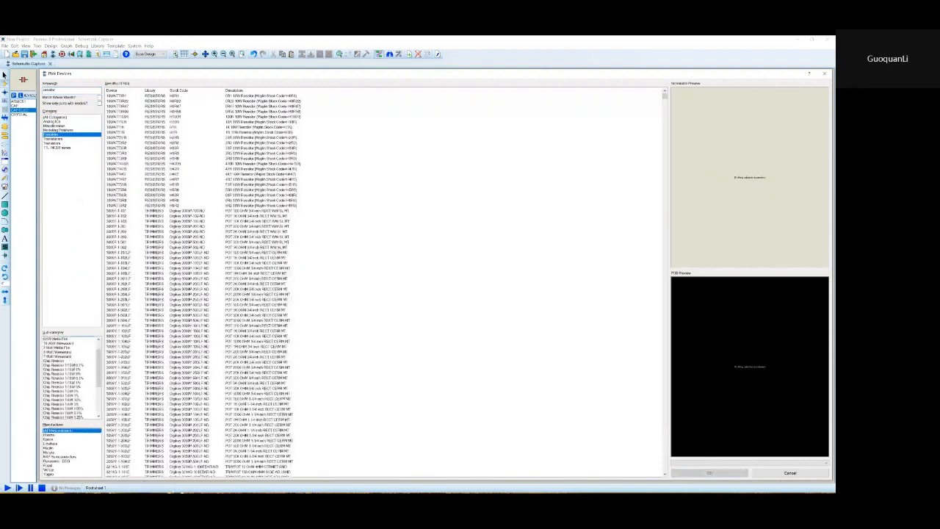
click(51, 382)
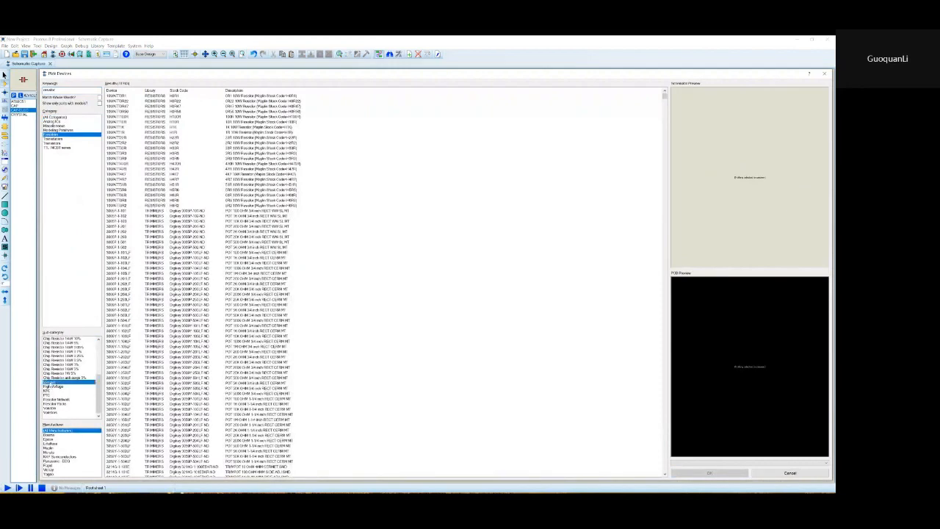
click(114, 98)
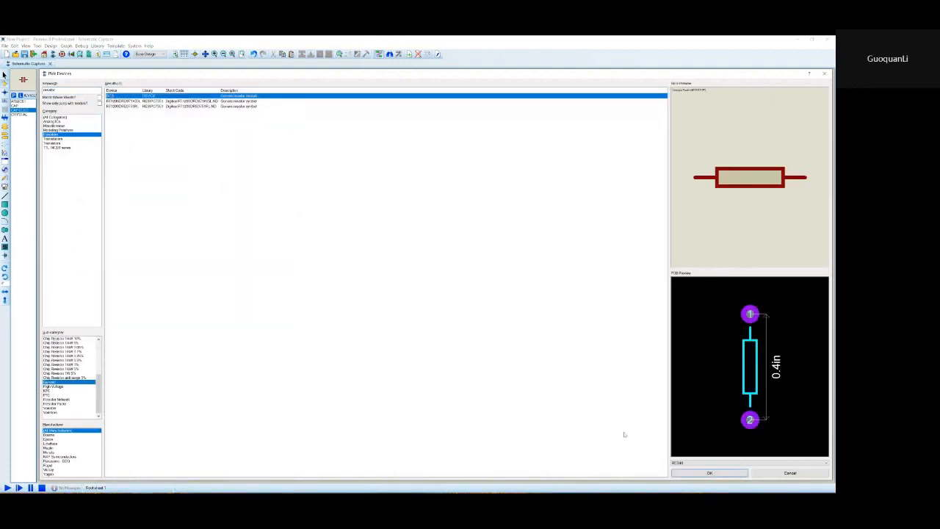
click(710, 472)
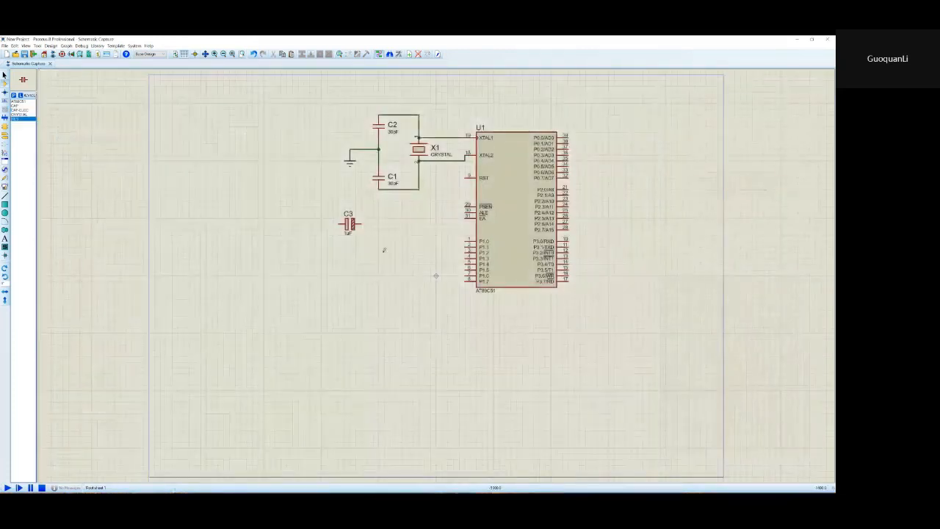
click(370, 201)
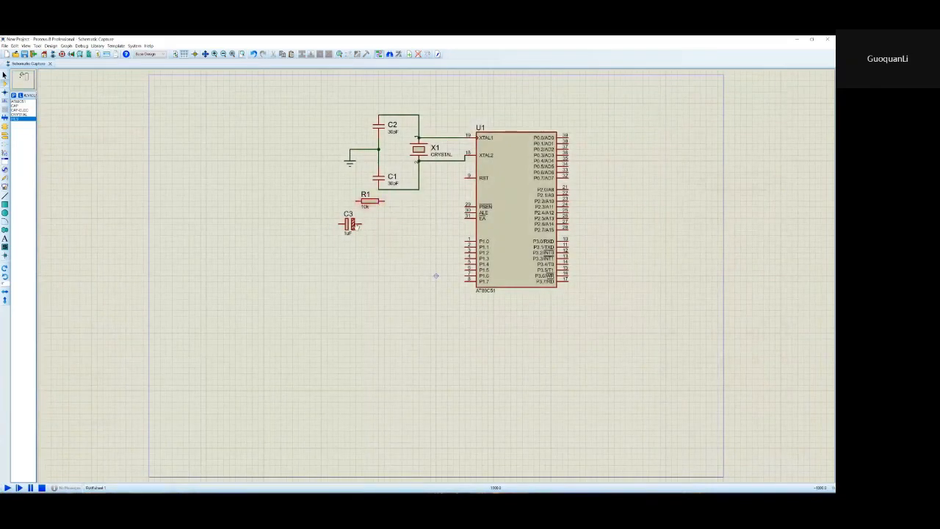
Shift C3 and resistor R1 closer to the microcontroller, keeping R1 above C3 and beneath the crystal circuit.
click(351, 226)
drag(353, 227, 369, 227)
click(389, 221)
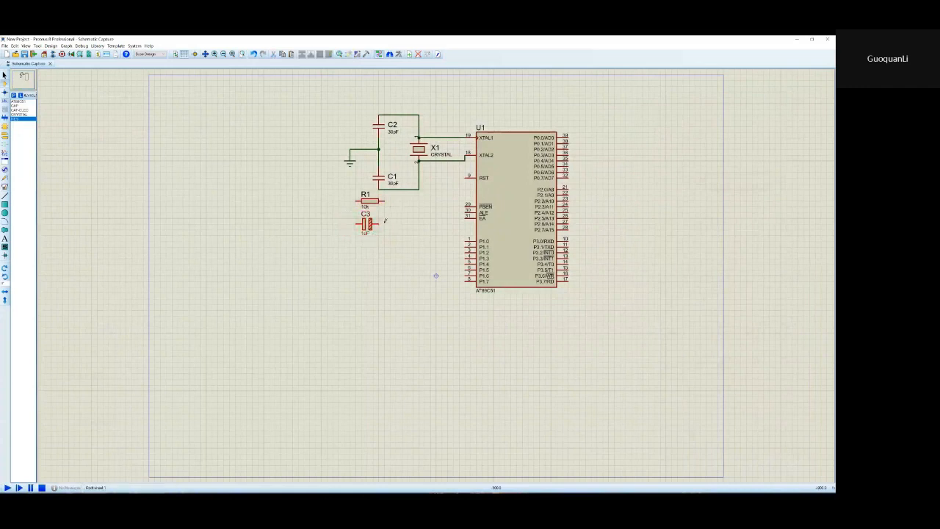
click(392, 201)
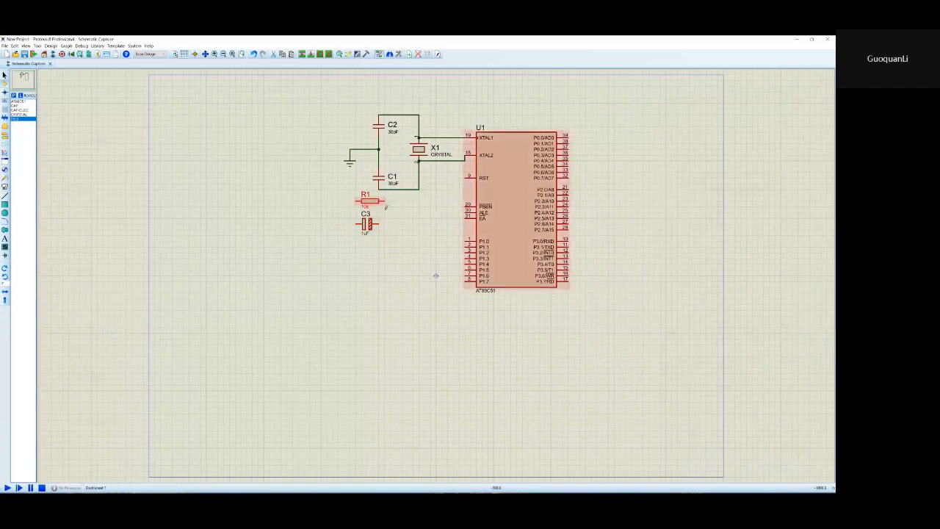
double_click(377, 203)
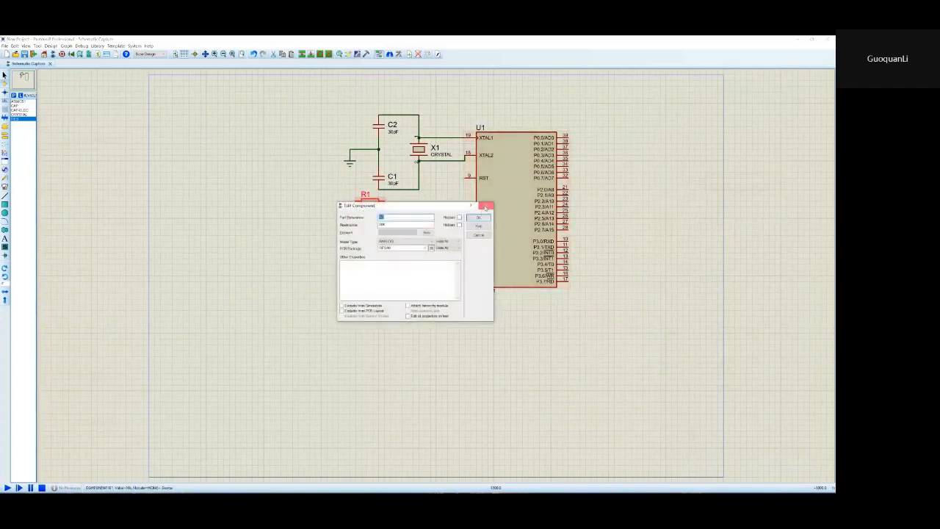
click(488, 206)
drag(372, 207, 390, 200)
click(423, 208)
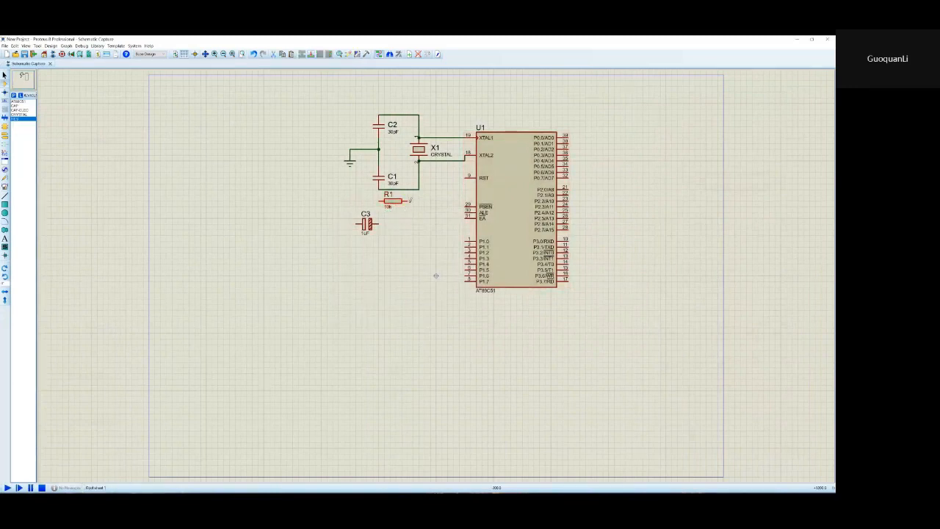
Wire R1 and C3 to the microcontroller's RST pin, and connect R1's free end to the crystal circuit's ground wire.
click(409, 200)
click(466, 178)
click(465, 200)
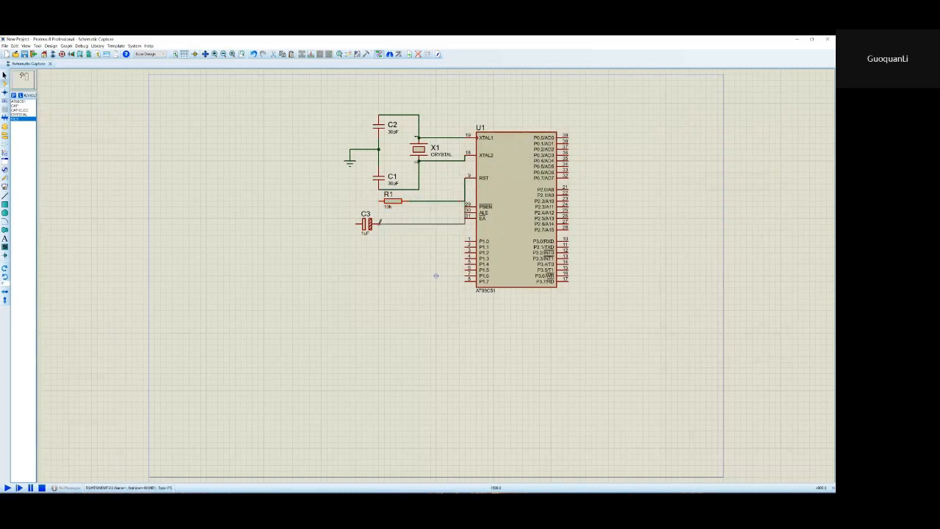
click(379, 224)
click(380, 200)
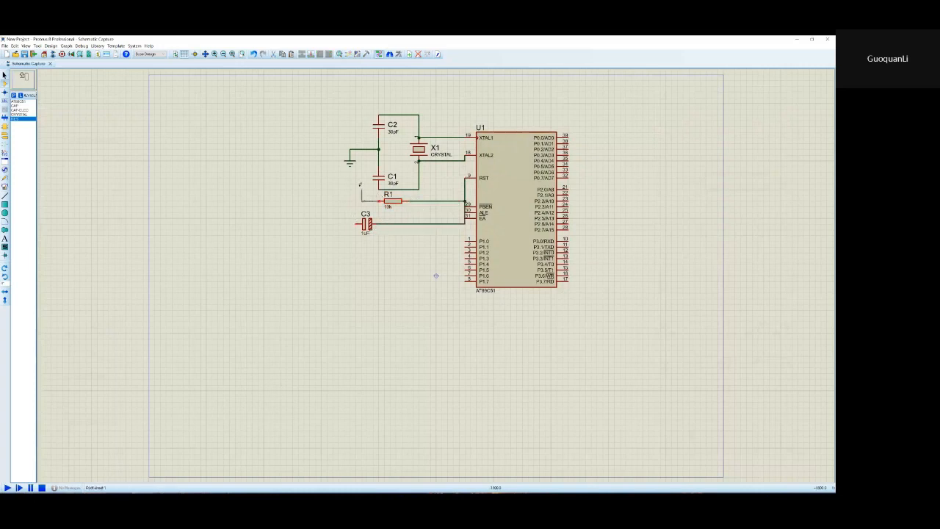
click(362, 150)
Place a POWER terminal to the left of C3 and wire it to C3's free pin.
click(5, 135)
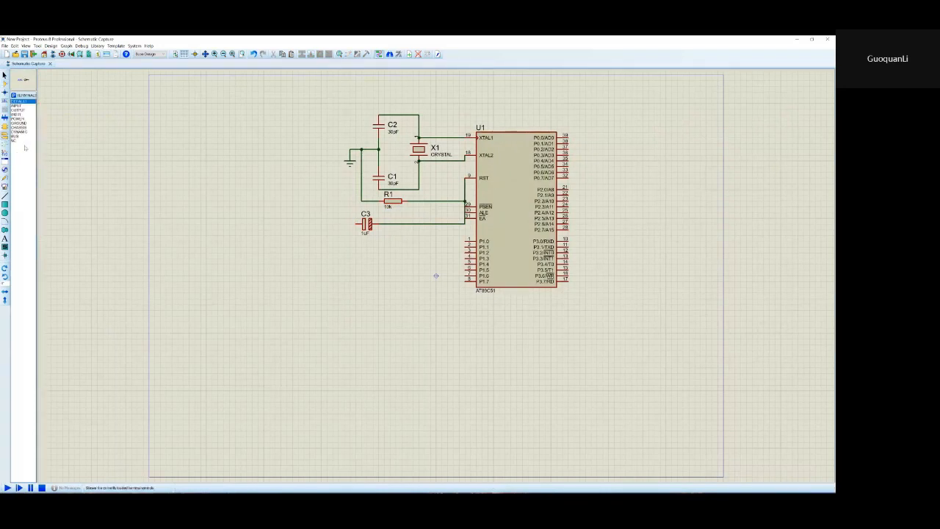
click(21, 119)
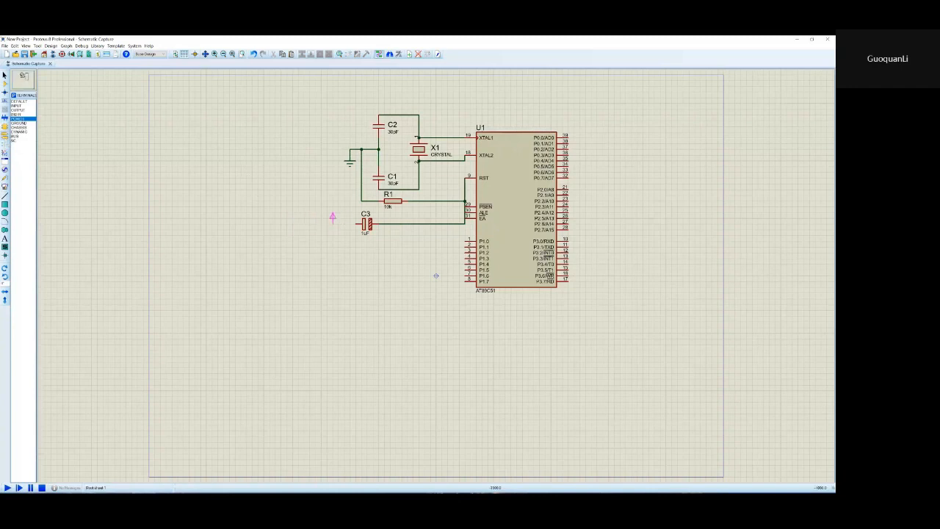
click(357, 224)
click(315, 221)
right_click(341, 272)
click(306, 275)
right_click(370, 263)
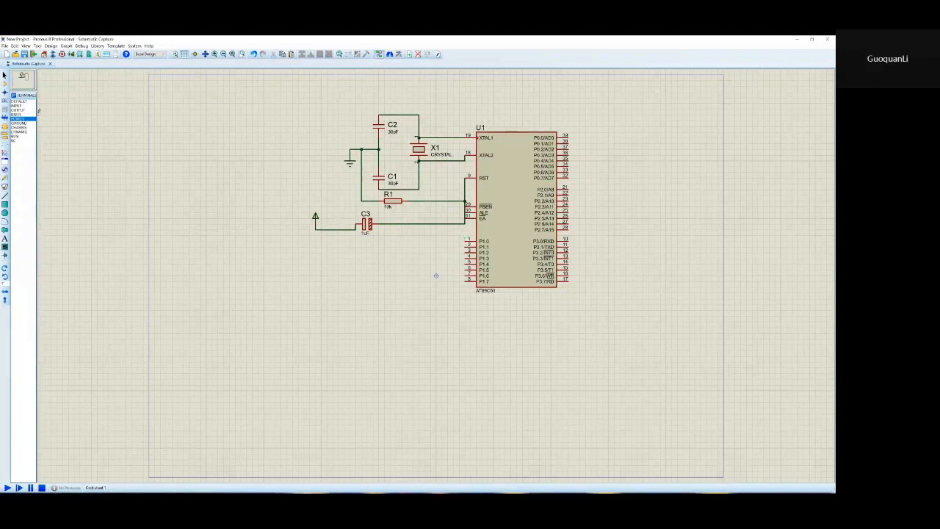
click(23, 76)
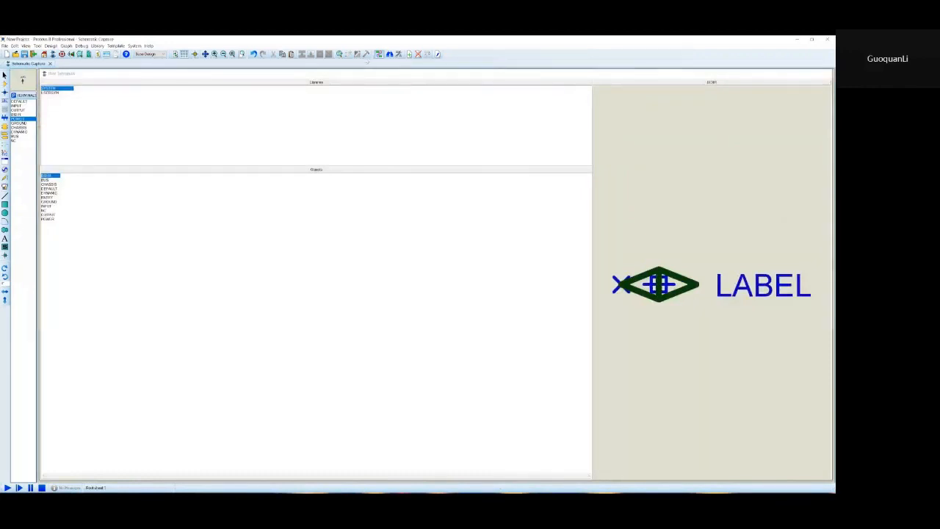
click(824, 73)
click(4, 84)
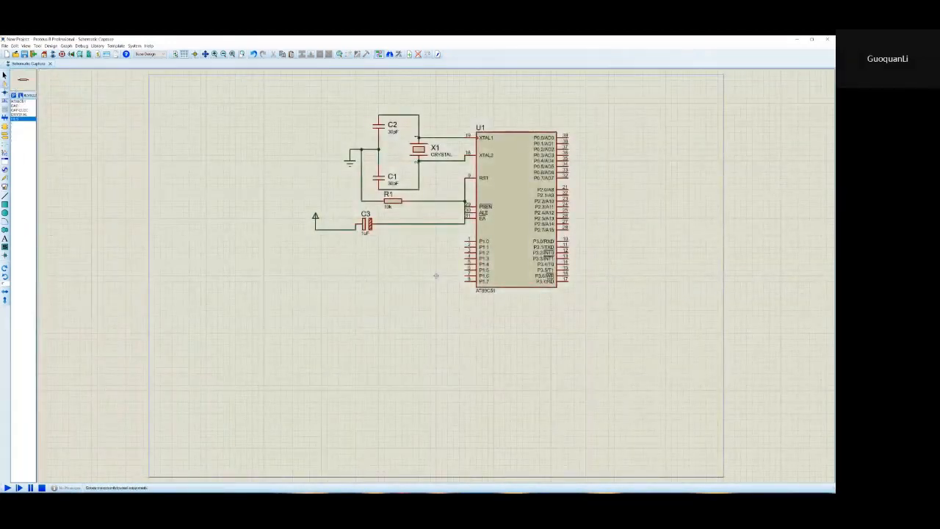
key(p)
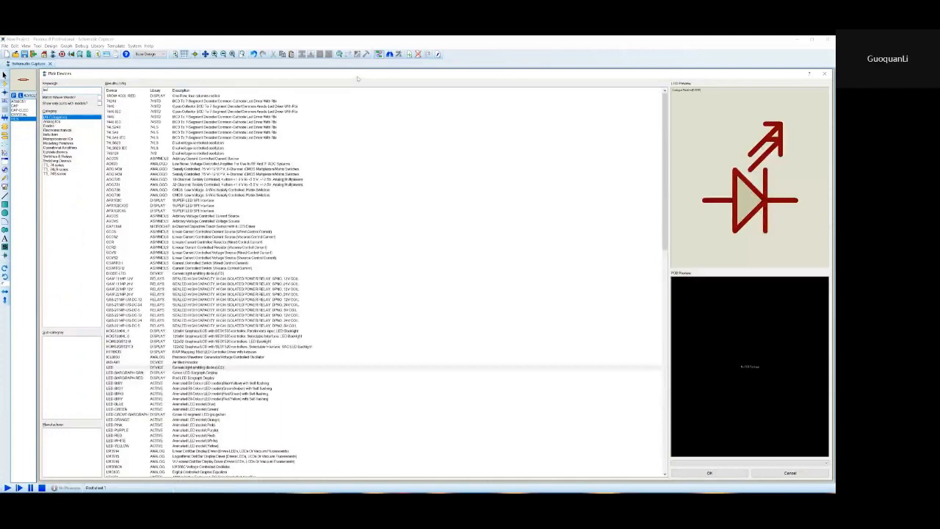
drag(358, 76, 349, 63)
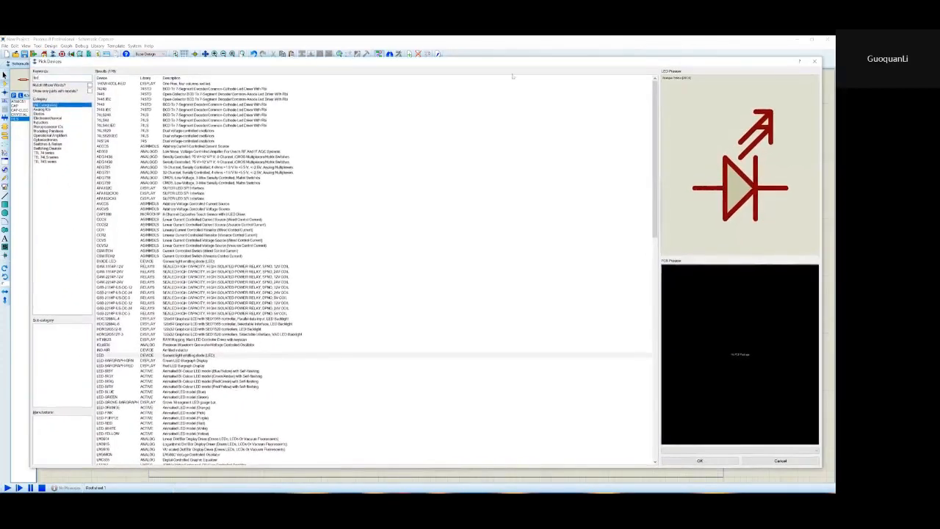
click(814, 61)
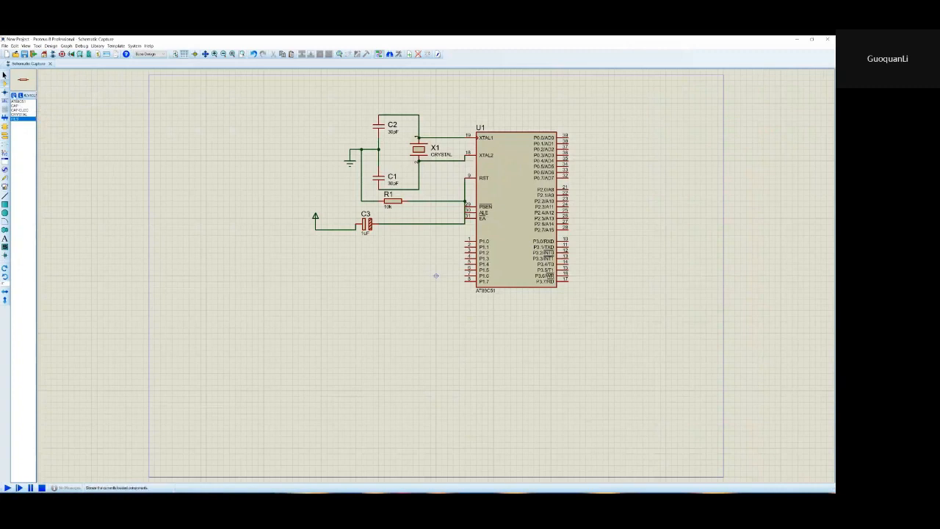
Search the device library for led-red, pick LED-RED, and place it below capacitor C3.
click(13, 95)
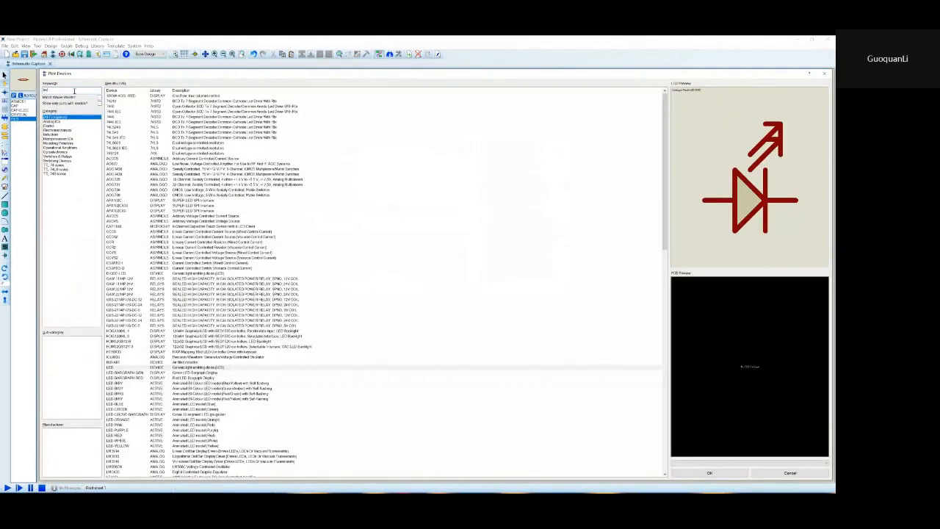
text(-red)
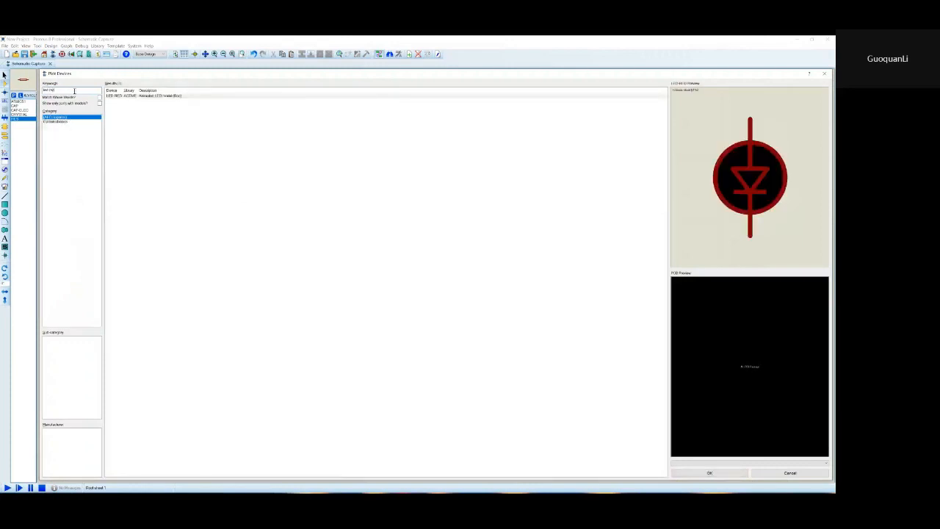
click(179, 96)
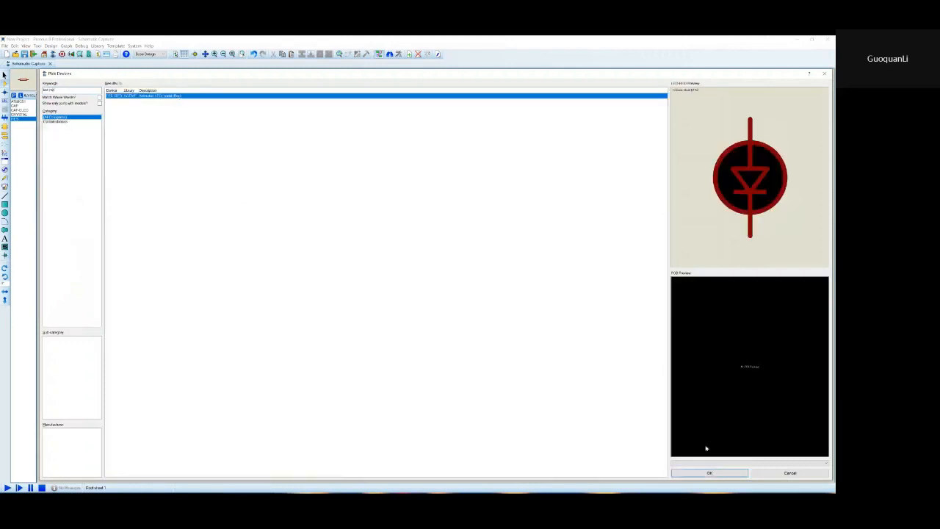
click(709, 472)
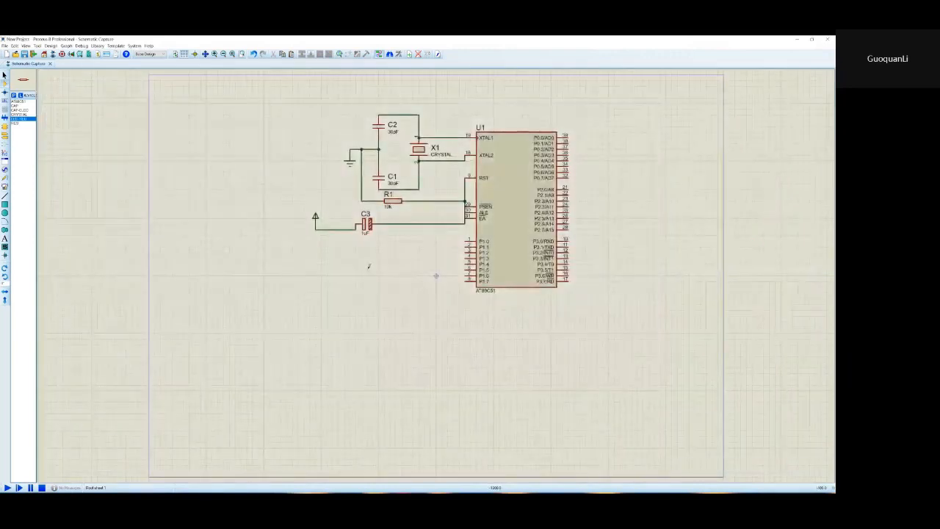
click(386, 250)
click(367, 259)
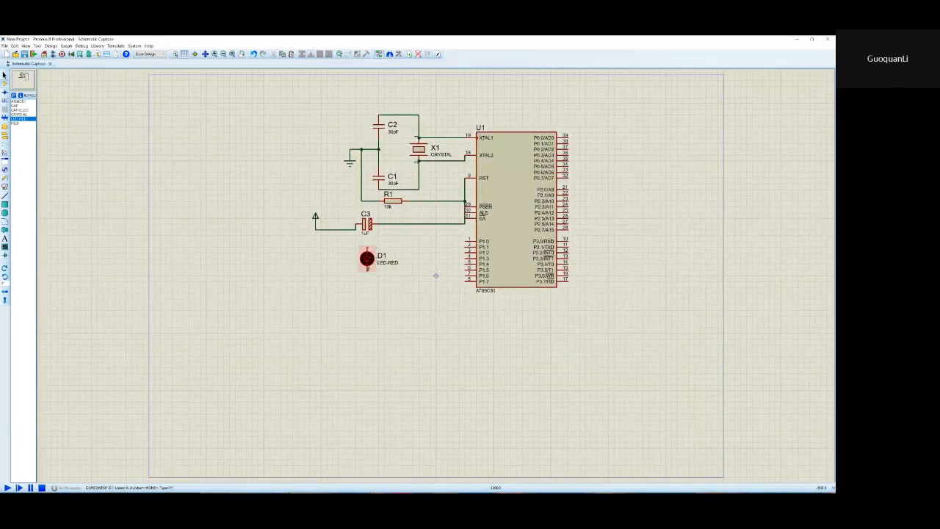
Rotate the red LED to a horizontal orientation and move it up directly beneath C3, level with the P1.0 pin.
click(372, 263)
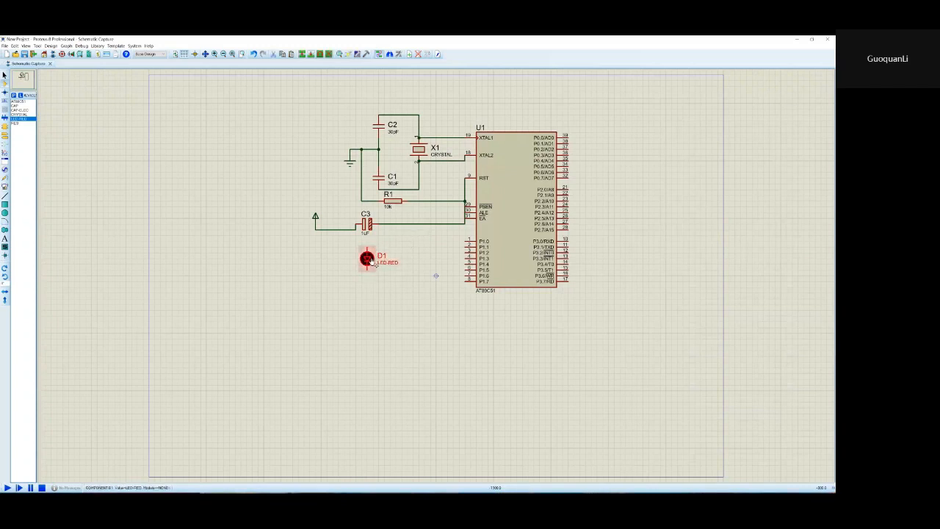
right_click(375, 260)
click(390, 261)
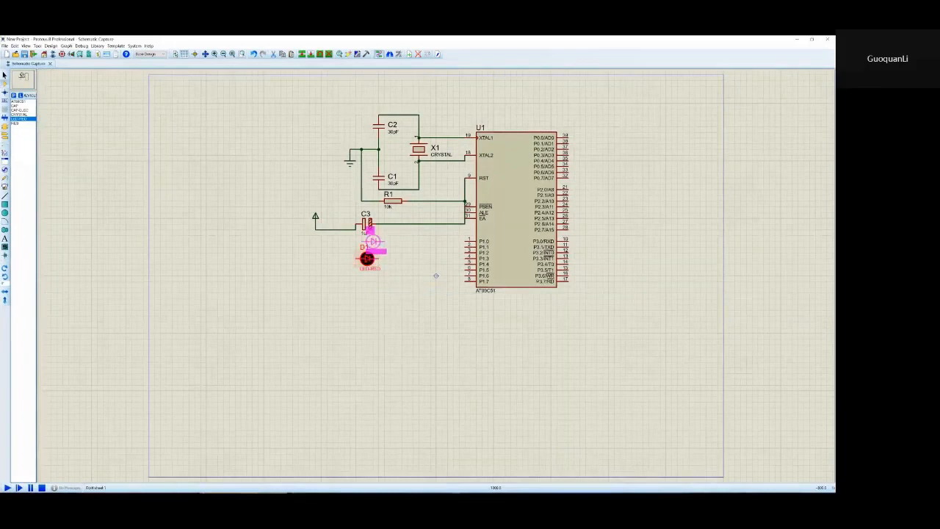
click(373, 242)
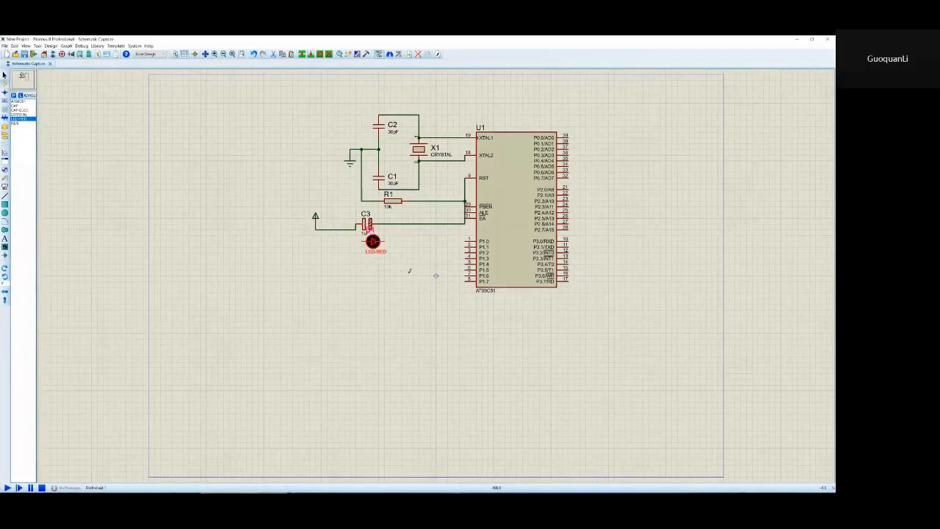
Shift the red LED slightly left and place a second RES resistor to its right, in line with it.
drag(373, 243, 355, 247)
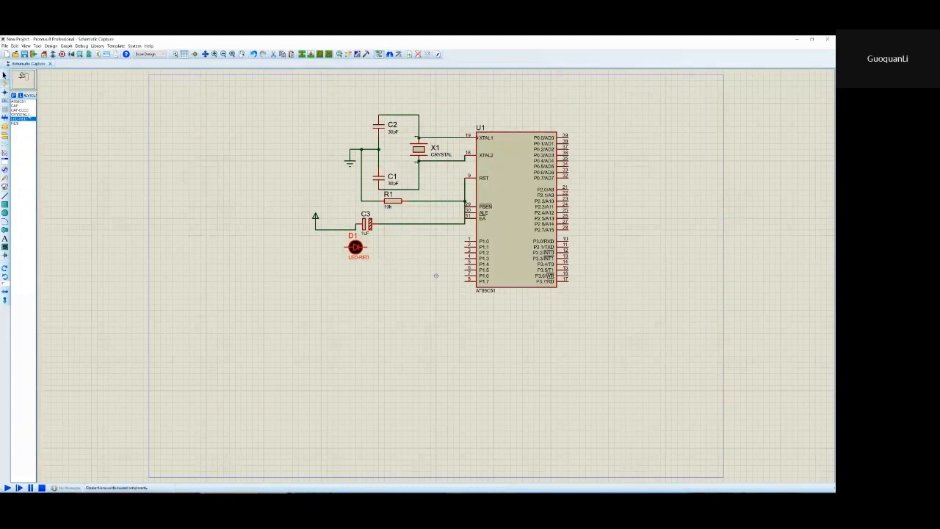
click(18, 123)
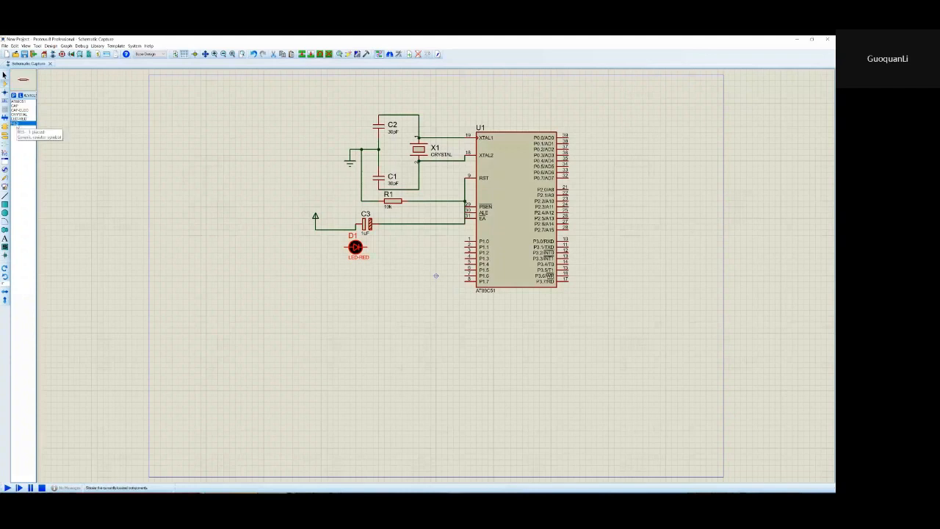
click(399, 247)
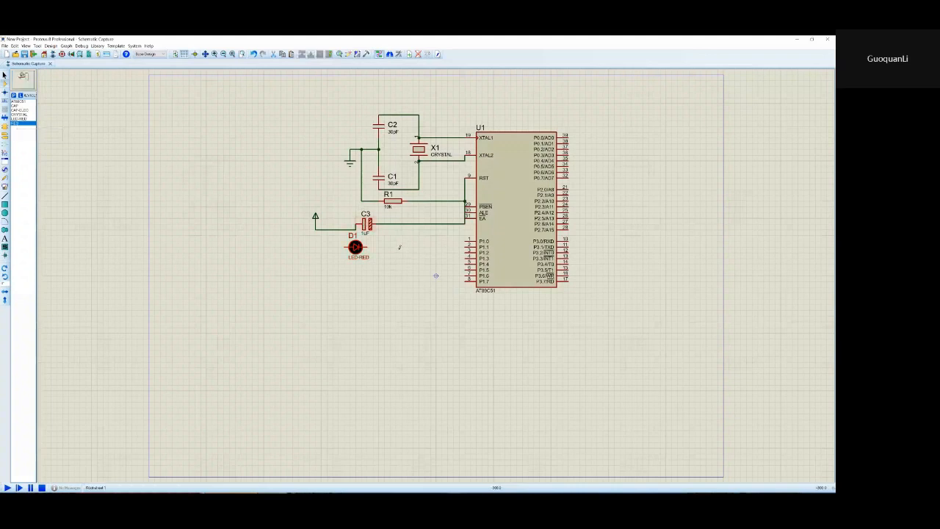
click(398, 243)
click(400, 246)
Set the resistance of the new resistor R2 beside the LED to 100.
double_click(403, 249)
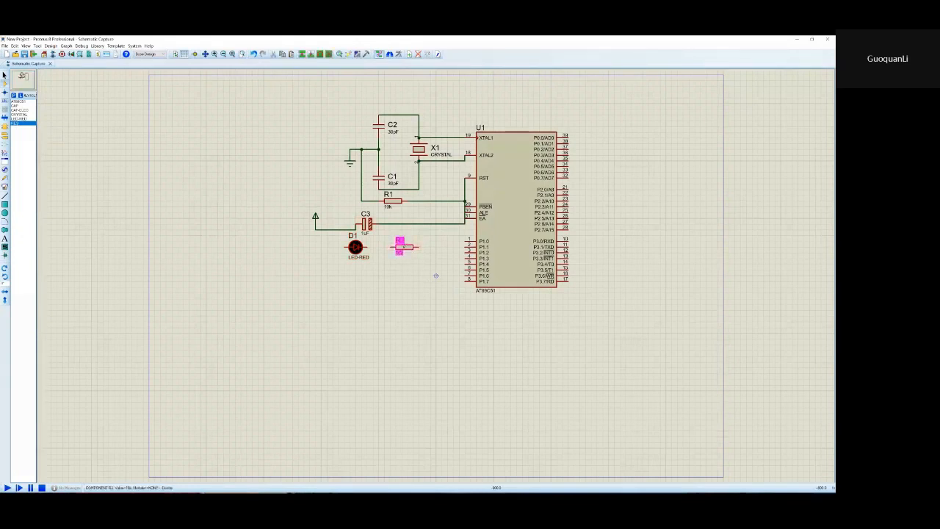
drag(422, 209, 380, 300)
click(354, 317)
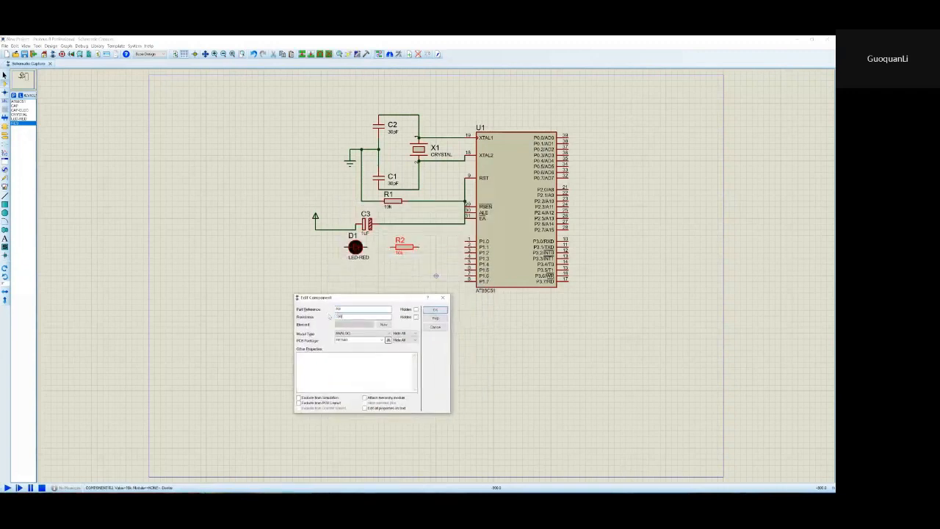
click(435, 310)
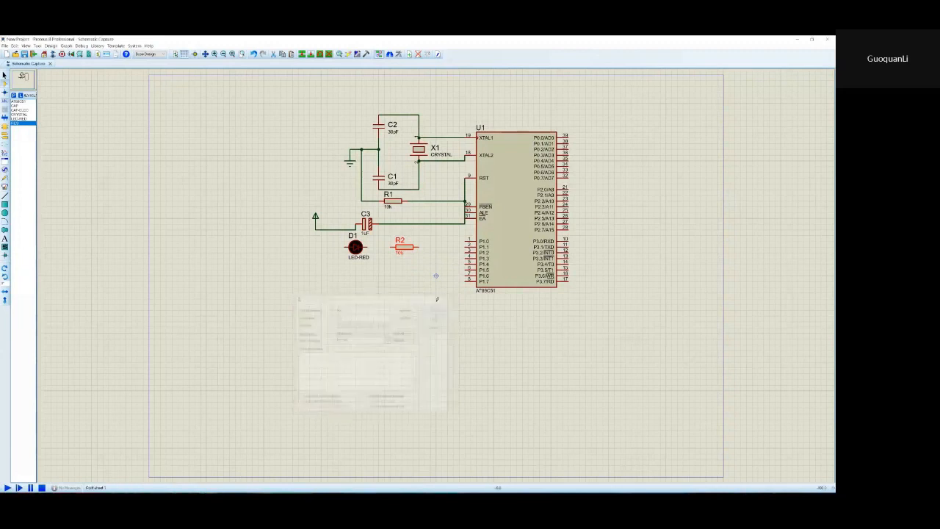
click(432, 243)
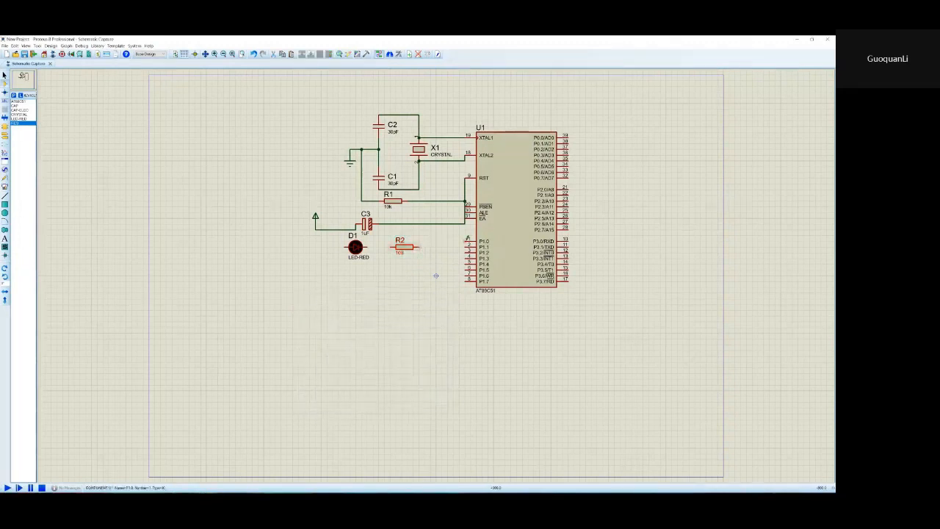
Wire R2's free end to the microcontroller's P1.0 pin and the red LED's free end to the POWER terminal.
click(467, 240)
click(418, 247)
click(342, 246)
click(315, 220)
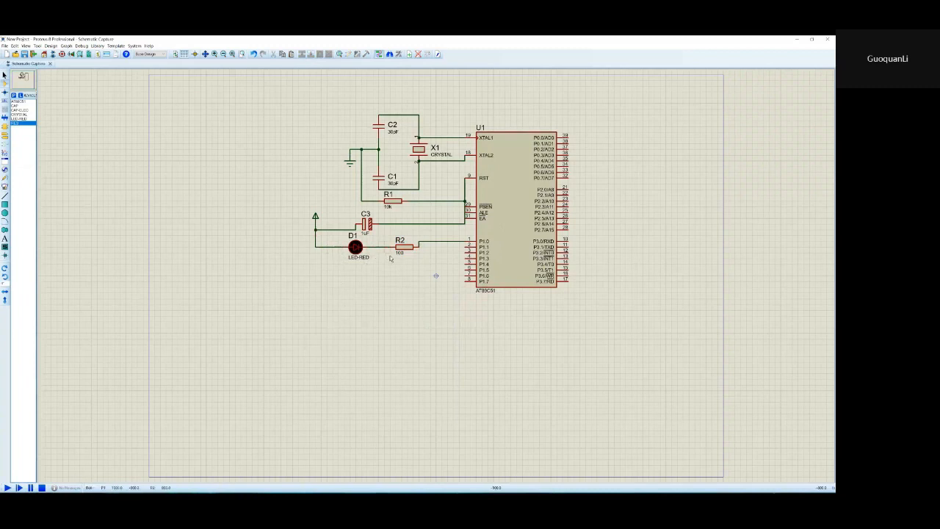
drag(391, 257, 391, 258)
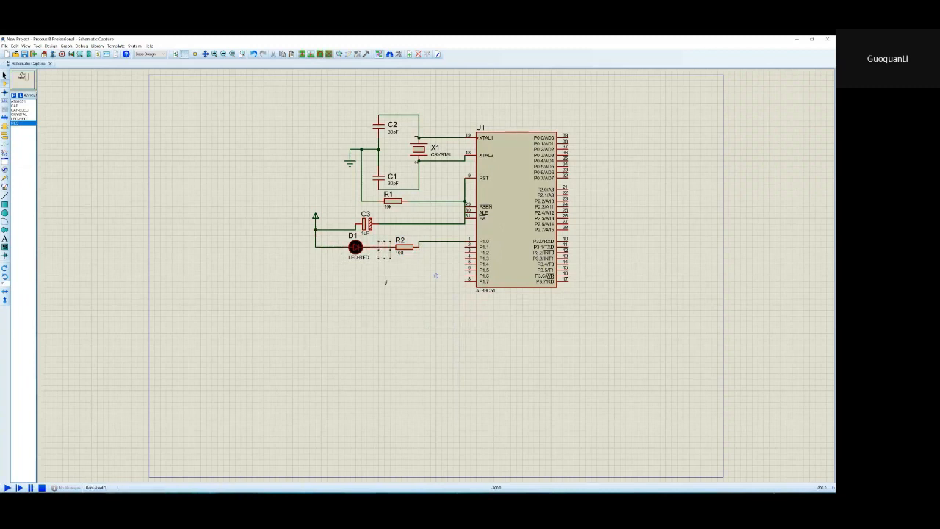
click(384, 287)
Open the recent RunLed reference design and dismiss its notice to view the complete circuit.
click(4, 45)
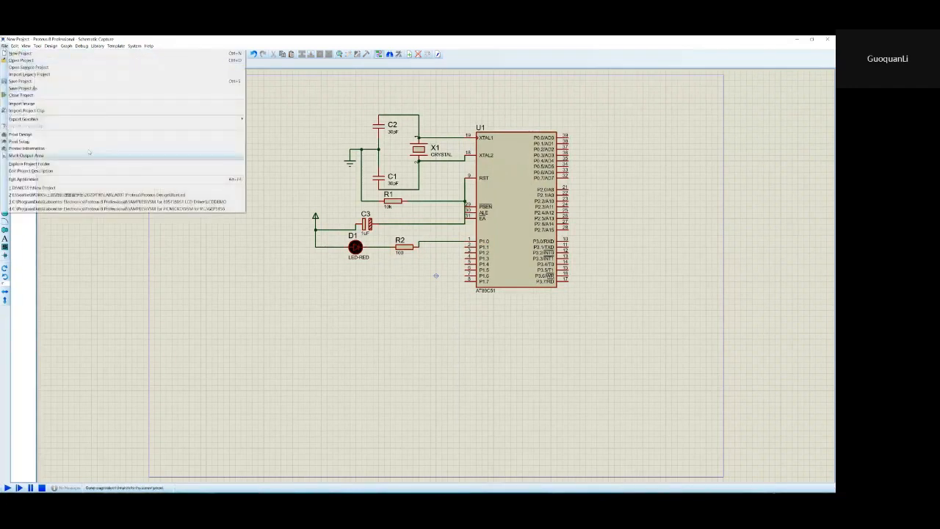
click(176, 194)
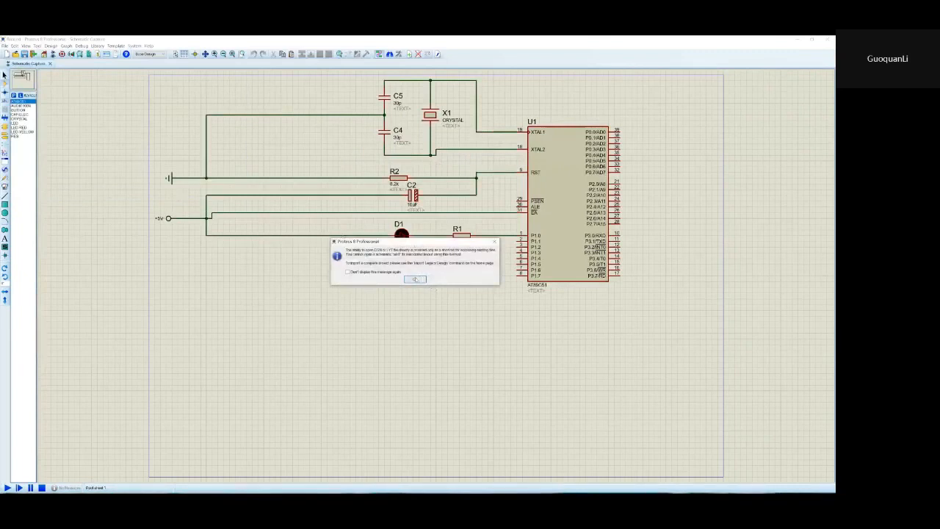
click(415, 279)
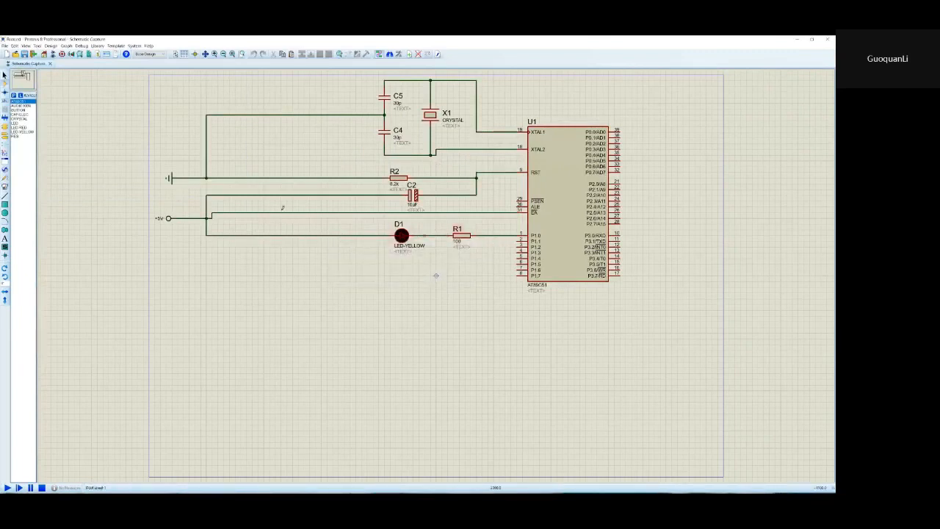
Reopen the recent New Project schematic without saving changes to the reference design.
click(4, 46)
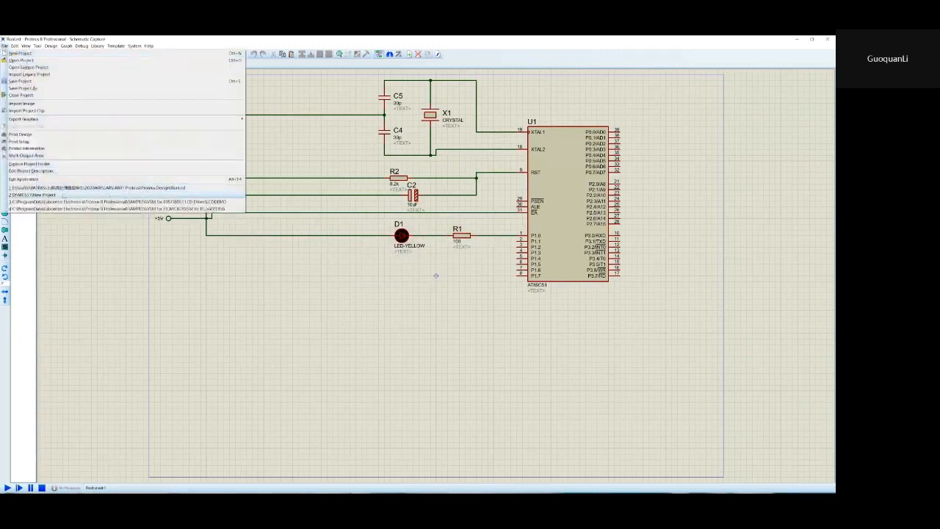
click(145, 189)
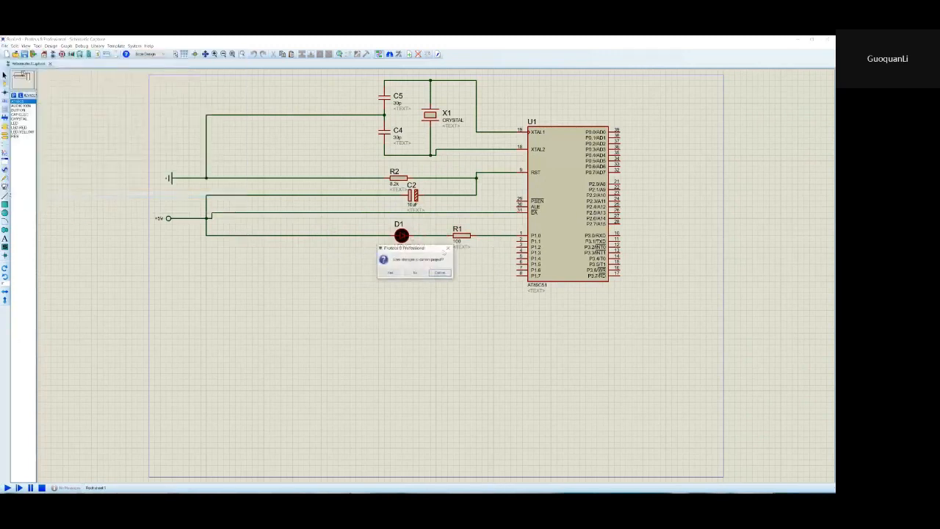
click(415, 273)
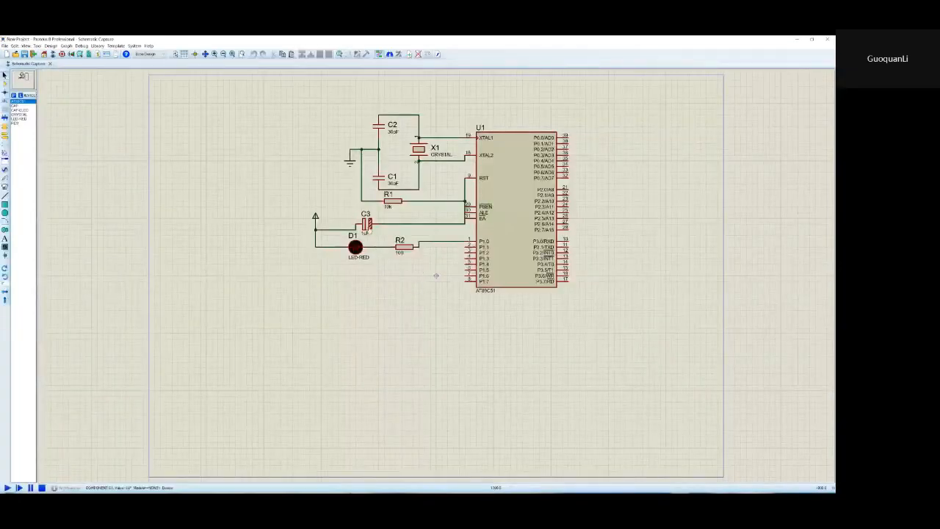
Examine the component properties of capacitor C3, cancel them, and clear the selection.
double_click(367, 222)
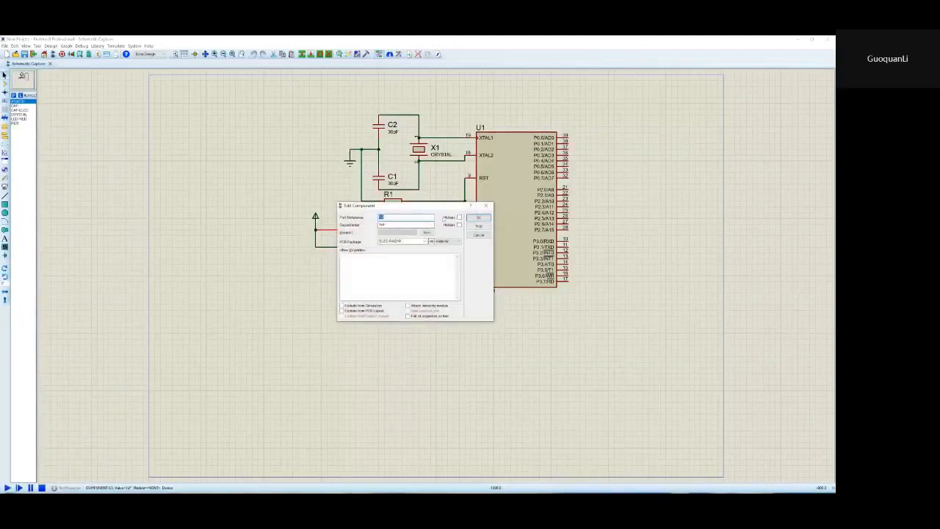
drag(426, 206, 412, 289)
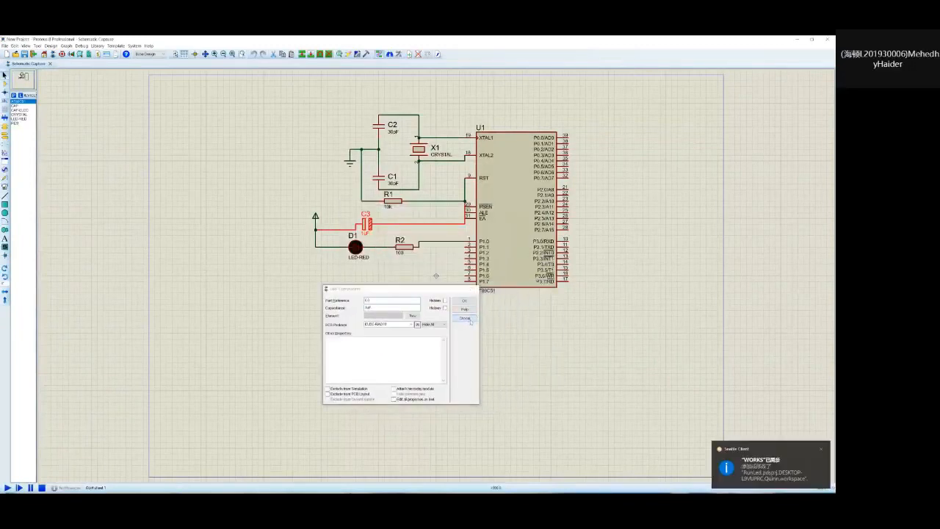
click(464, 317)
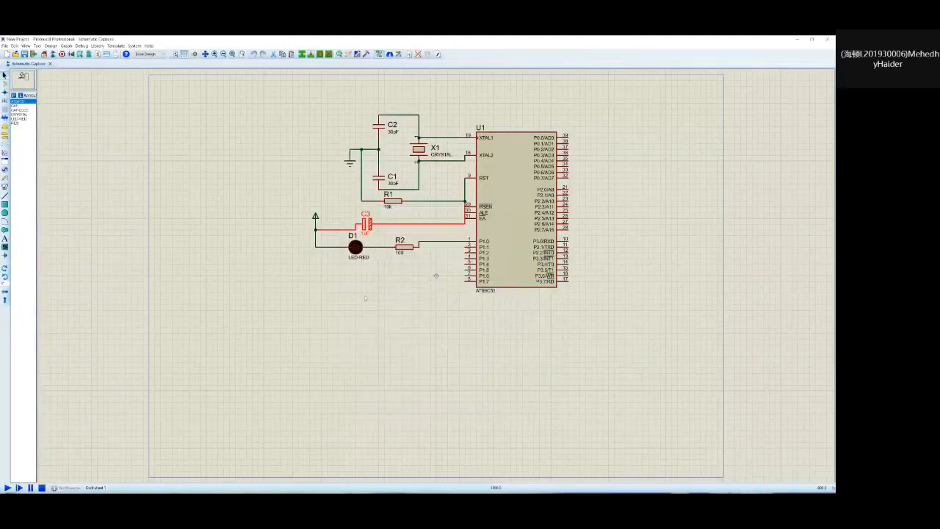
click(365, 295)
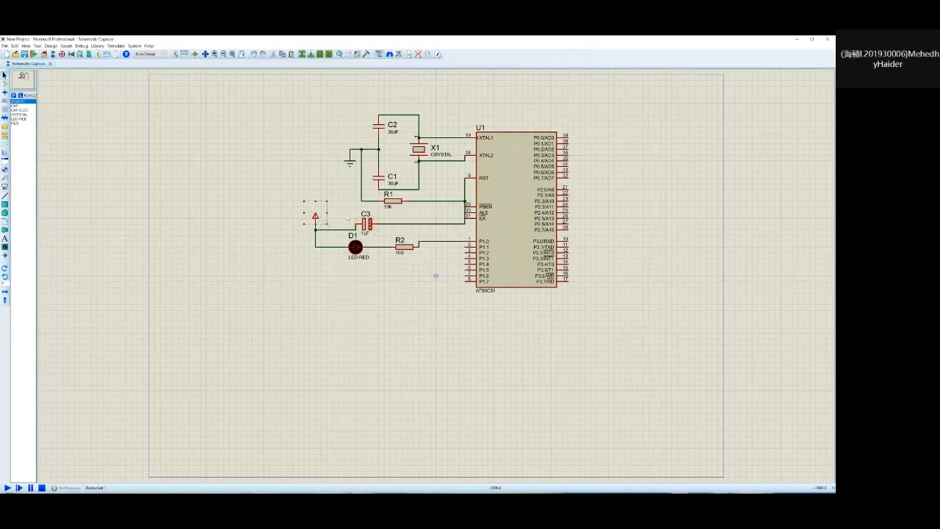
click(219, 192)
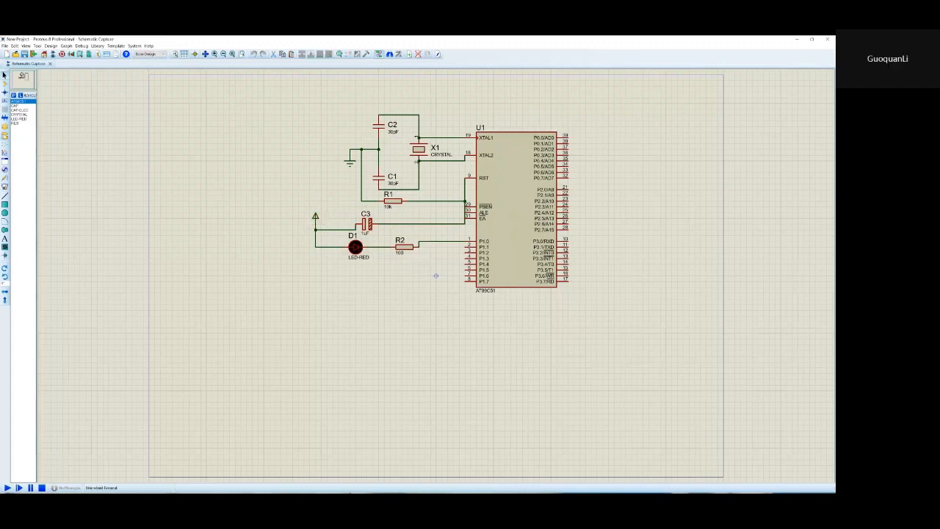
click(5, 136)
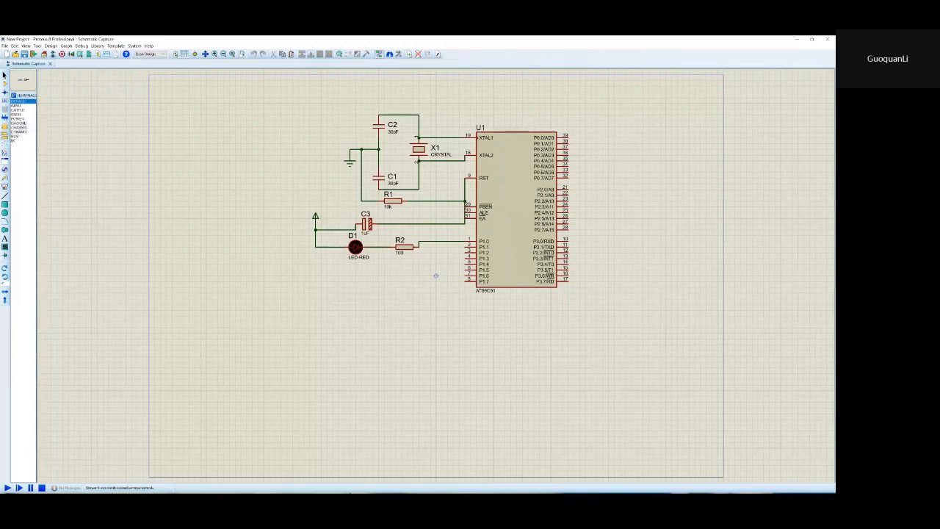
click(22, 119)
click(21, 123)
click(20, 119)
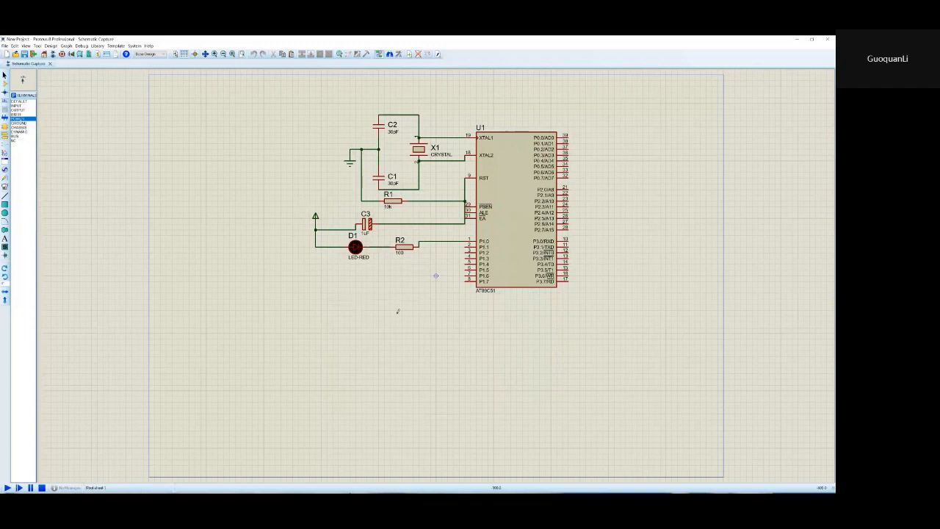
click(385, 318)
right_click(391, 313)
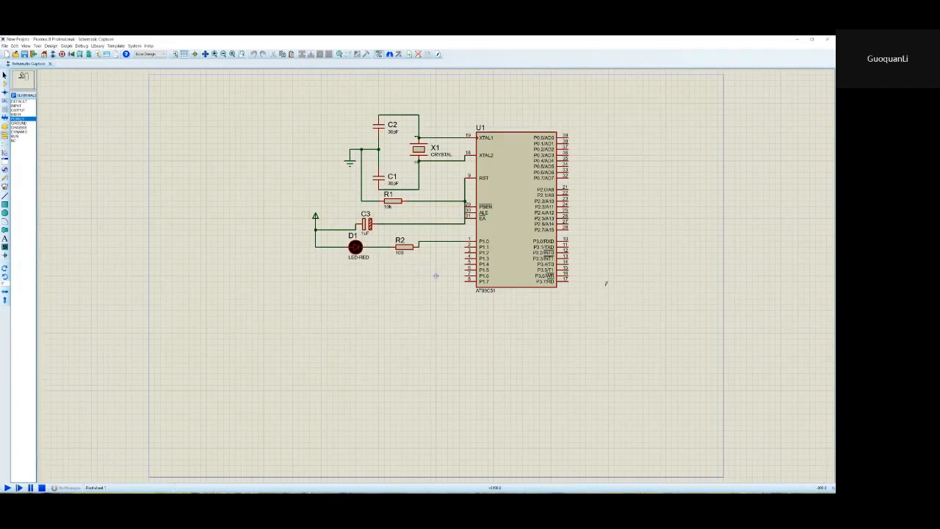
Examine the AT89C51 microcontroller's component properties and close them without changes.
double_click(507, 216)
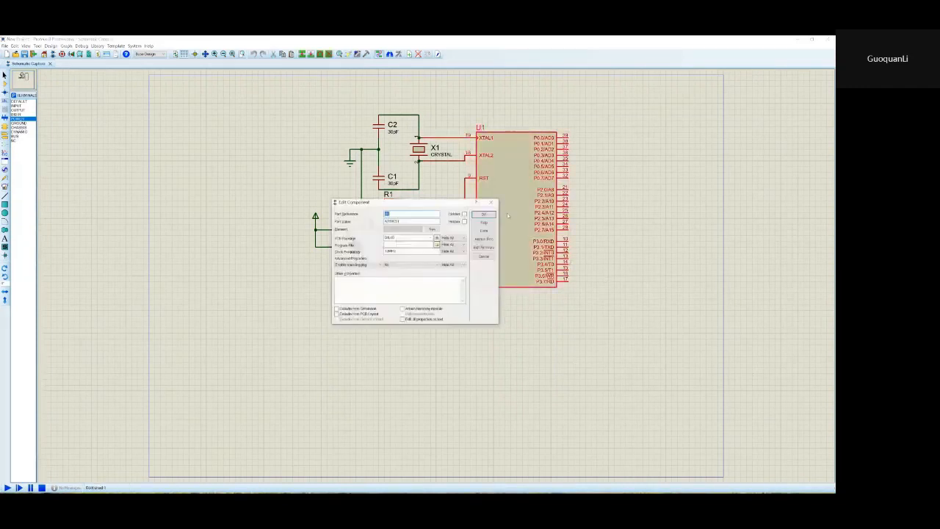
drag(431, 205, 332, 214)
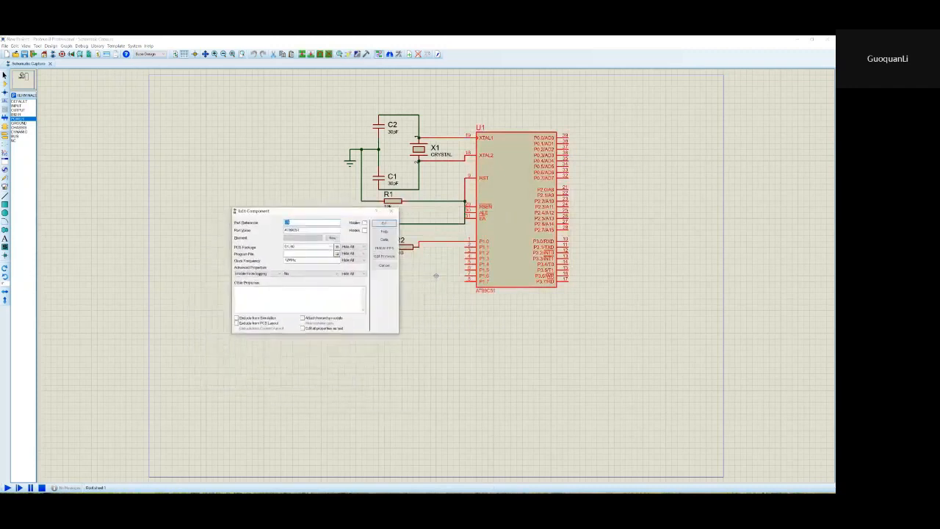
click(392, 212)
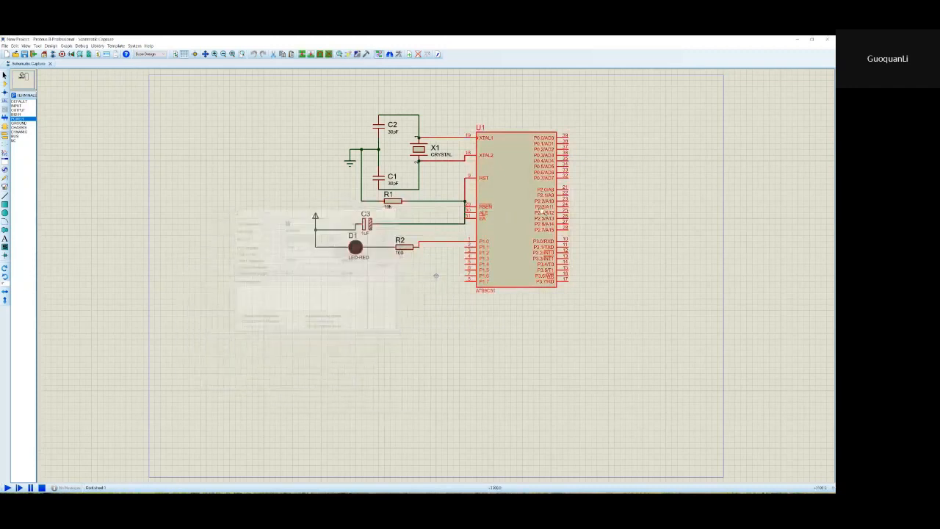
double_click(517, 219)
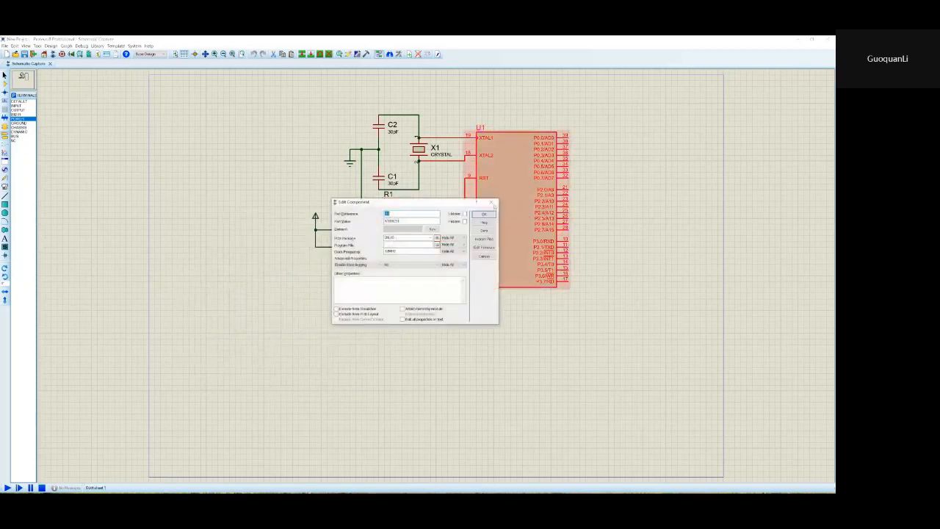
click(492, 203)
Load RunLed.hex from the LAB01 Proteus design folder of the 2020 course materials as the AT89C51 microcontroller's program file.
double_click(518, 218)
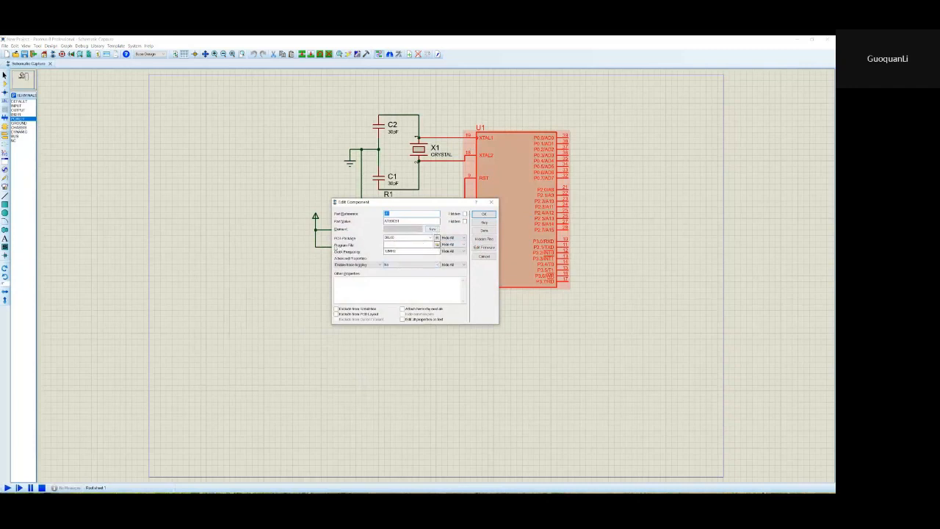
click(436, 245)
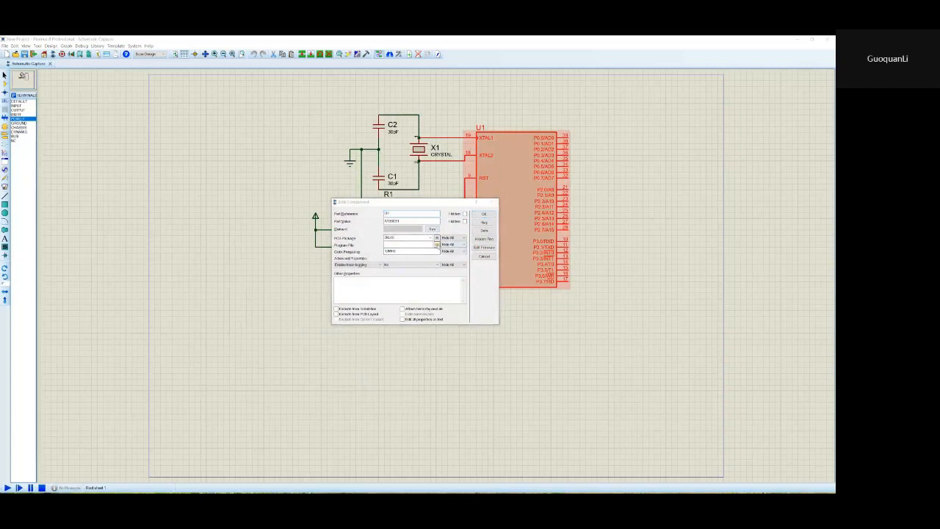
click(320, 213)
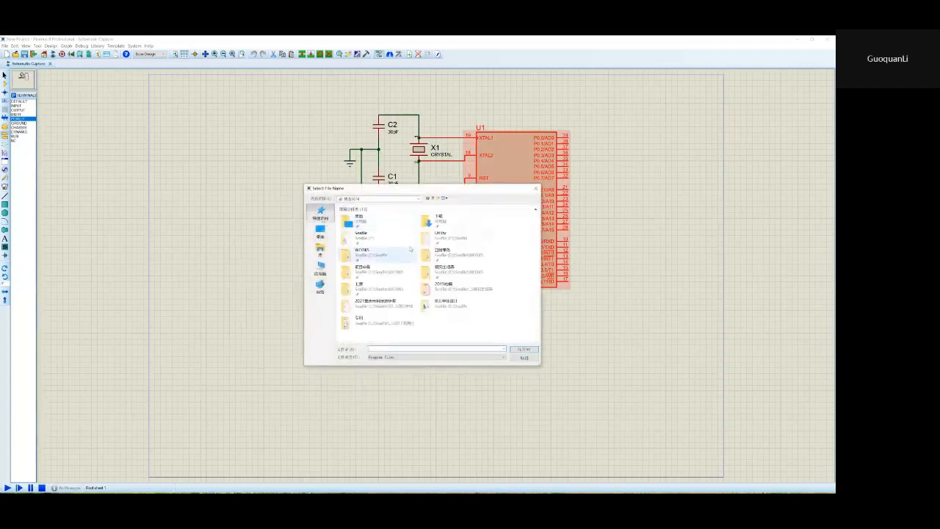
double_click(367, 289)
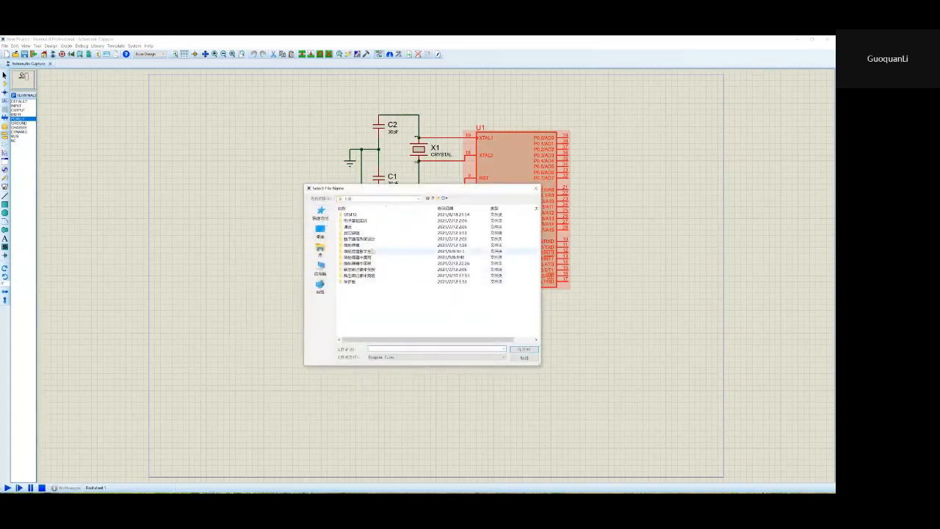
double_click(371, 251)
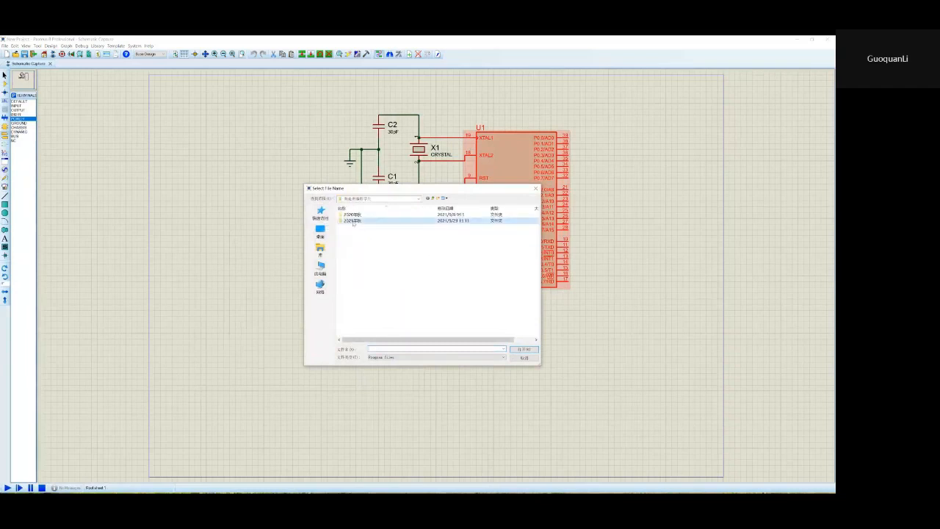
click(432, 199)
double_click(405, 216)
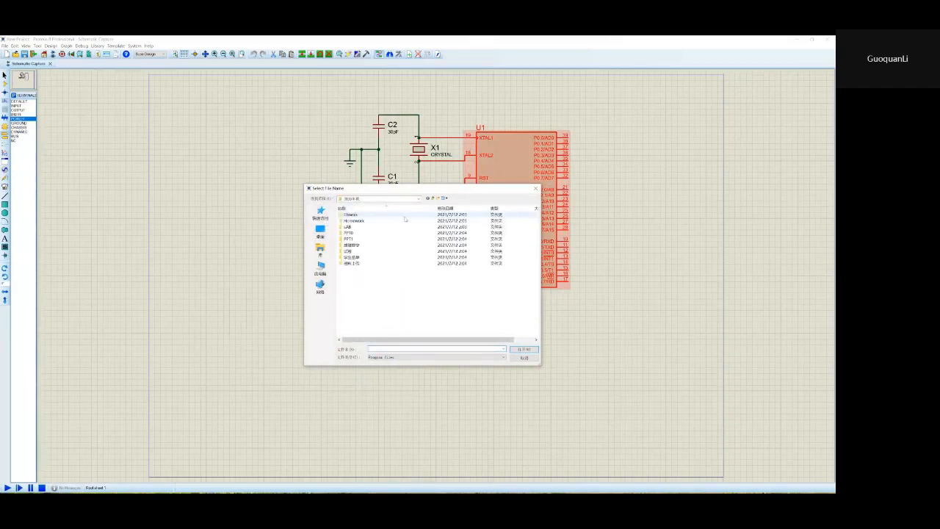
double_click(350, 227)
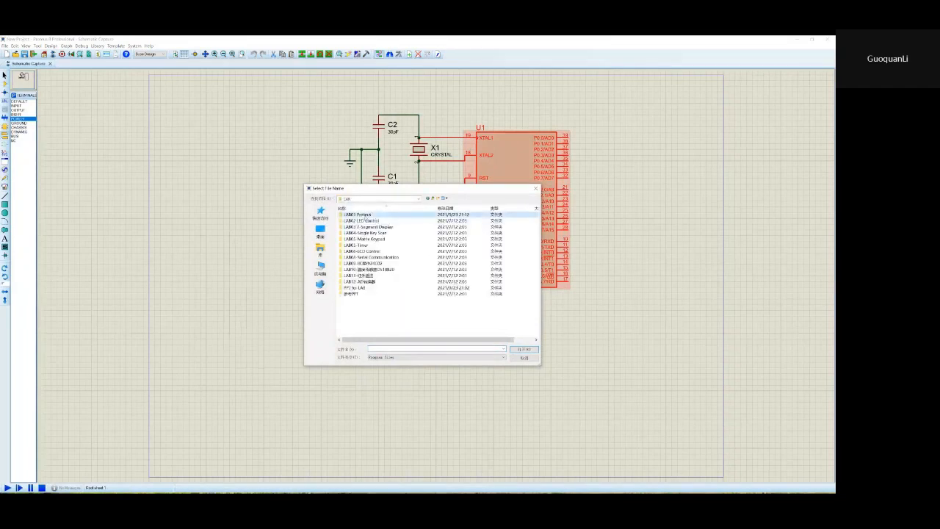
double_click(365, 215)
double_click(365, 220)
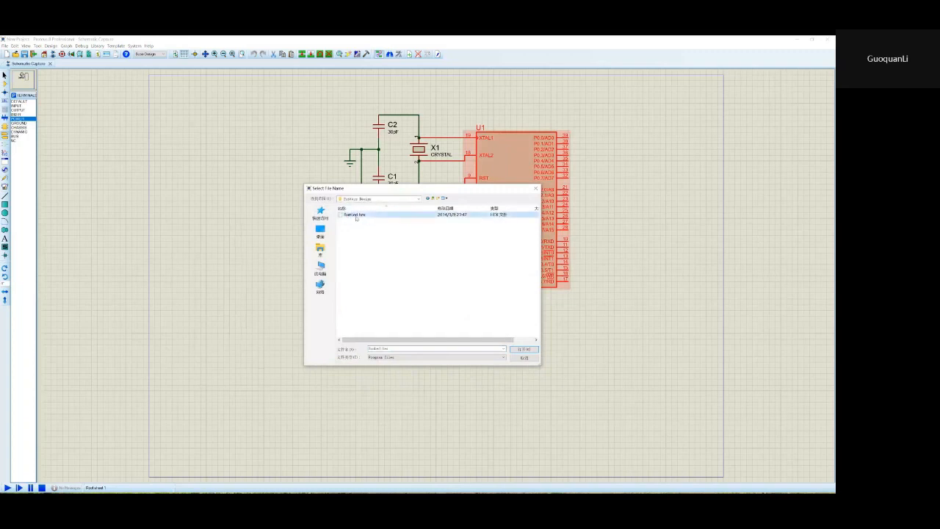
double_click(358, 214)
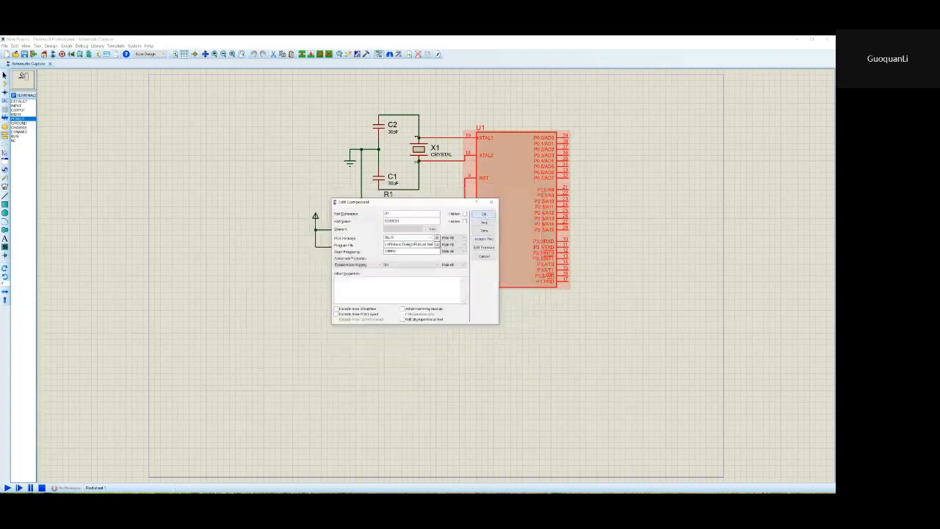
click(484, 213)
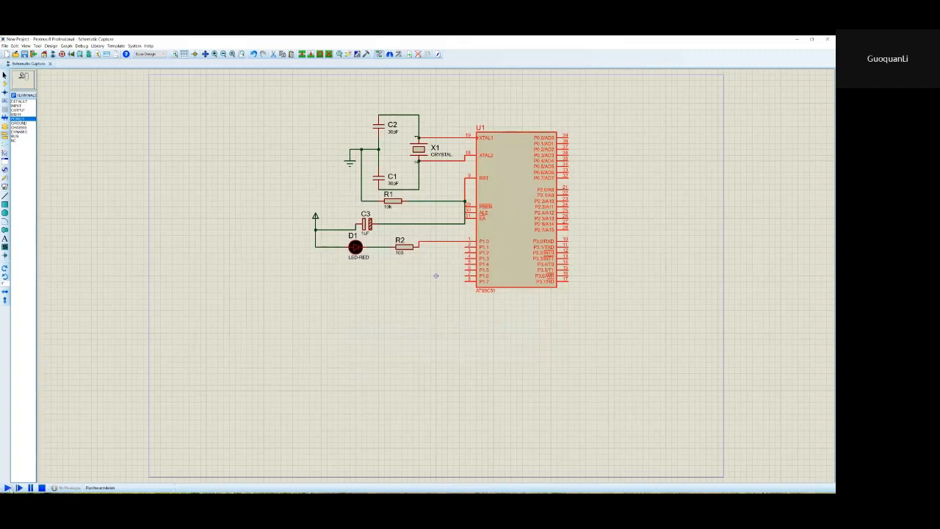
Run and stop the circuit simulation, and review the AT89C51's program file setting without changing it.
click(6, 487)
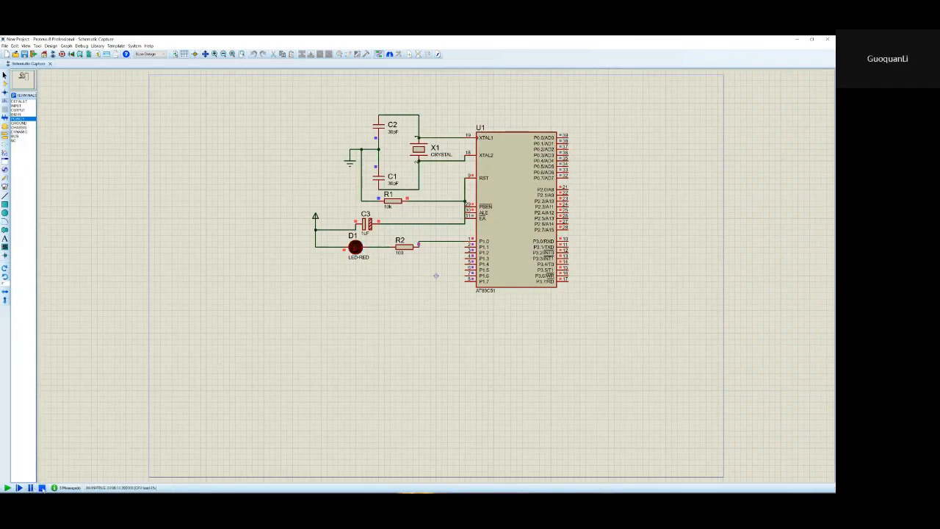
click(42, 488)
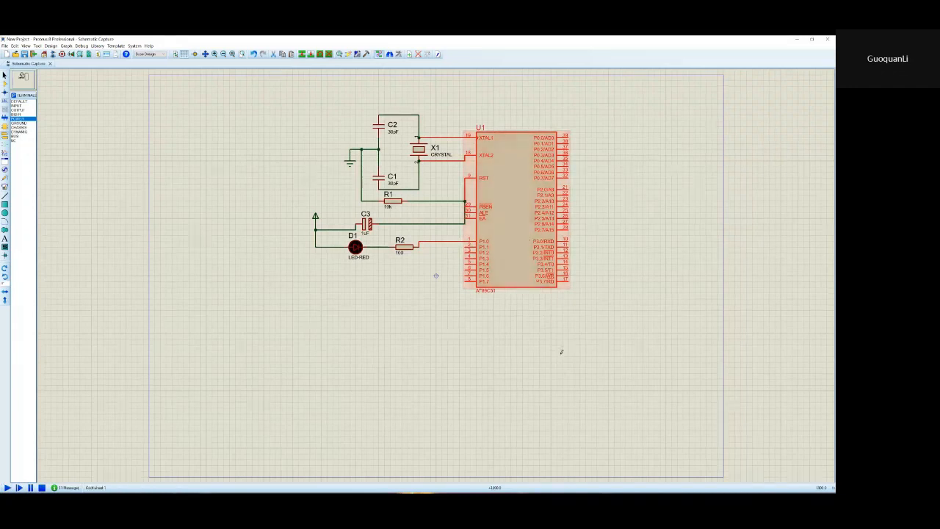
double_click(516, 211)
drag(438, 206, 414, 209)
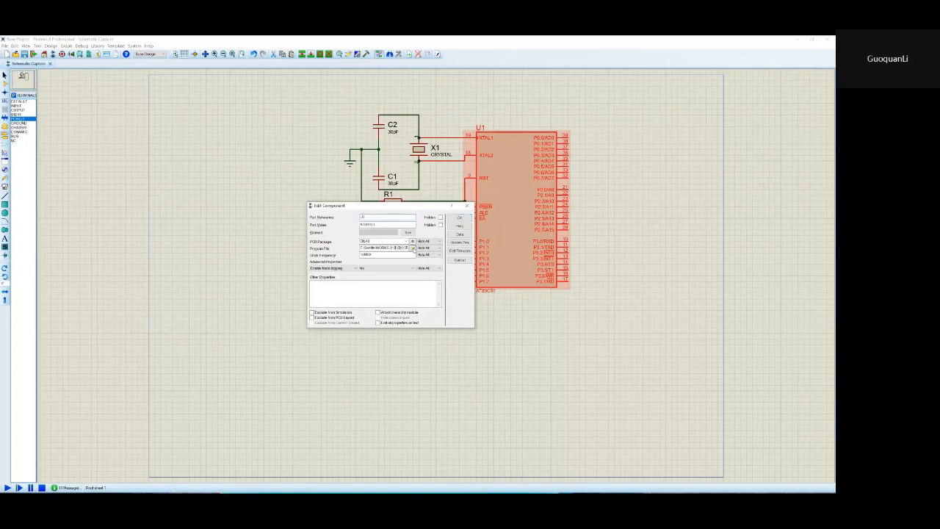
click(412, 247)
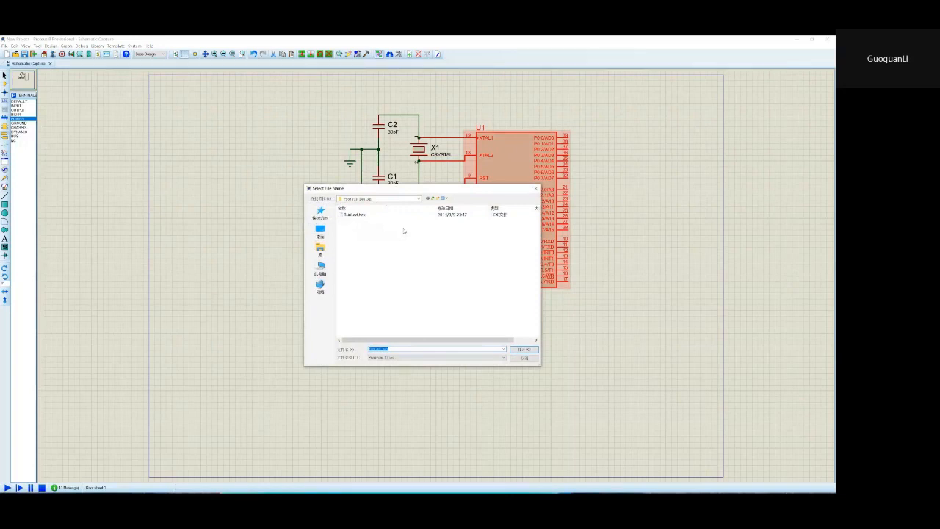
click(524, 358)
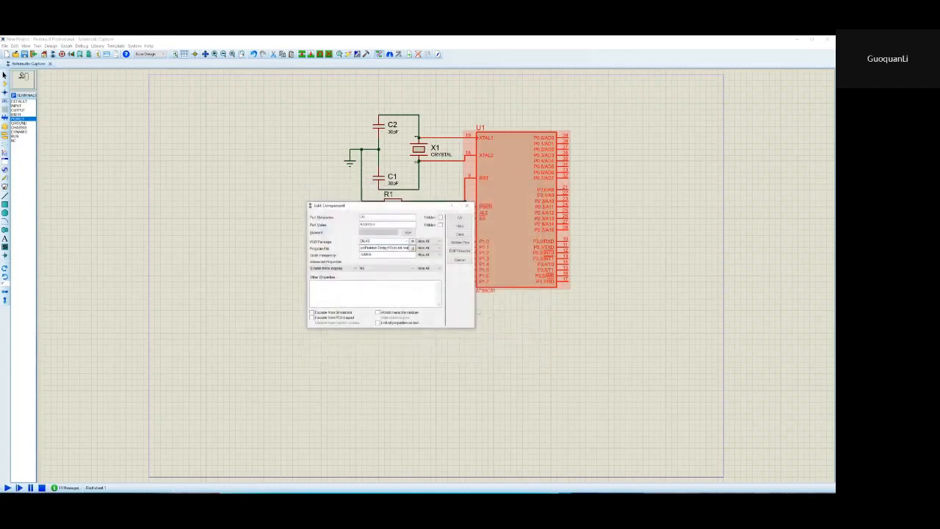
click(467, 206)
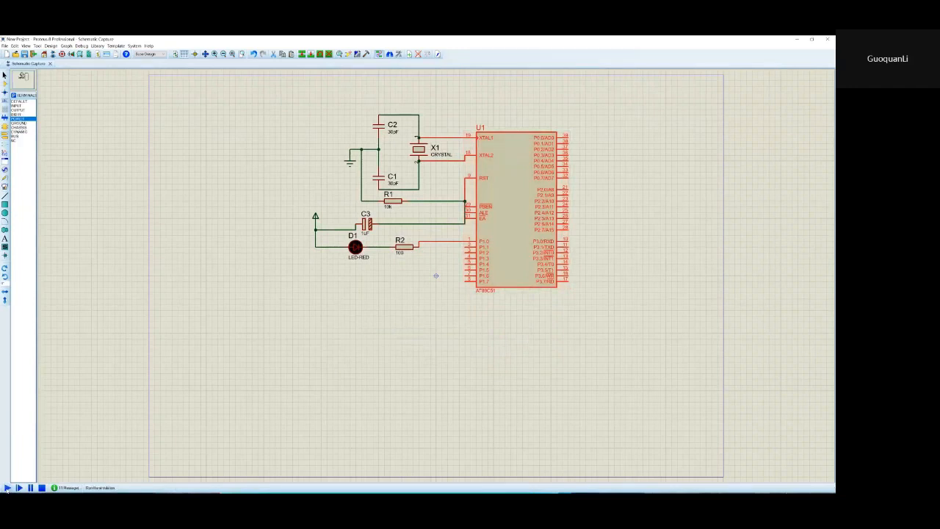
Run the simulation, pause and resume it to examine LED D1 and the P1.0 pin states, and stop it.
click(7, 488)
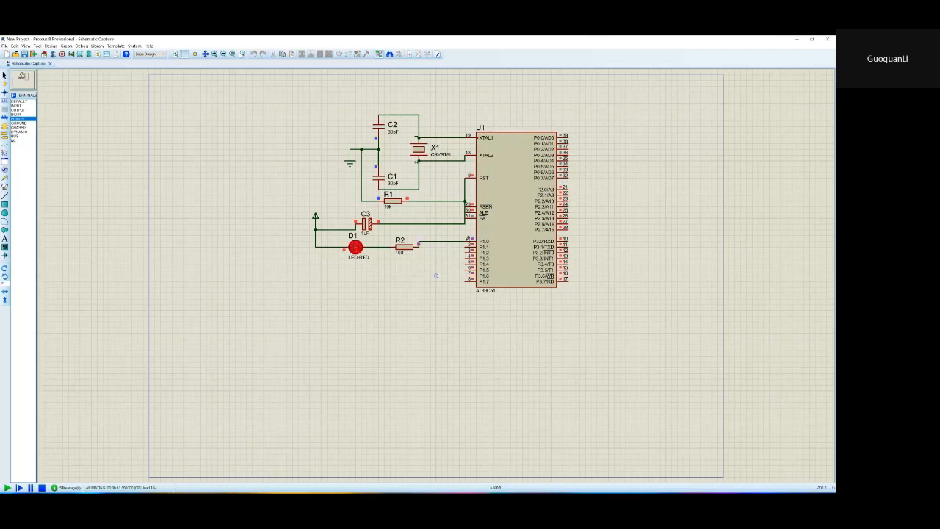
click(30, 488)
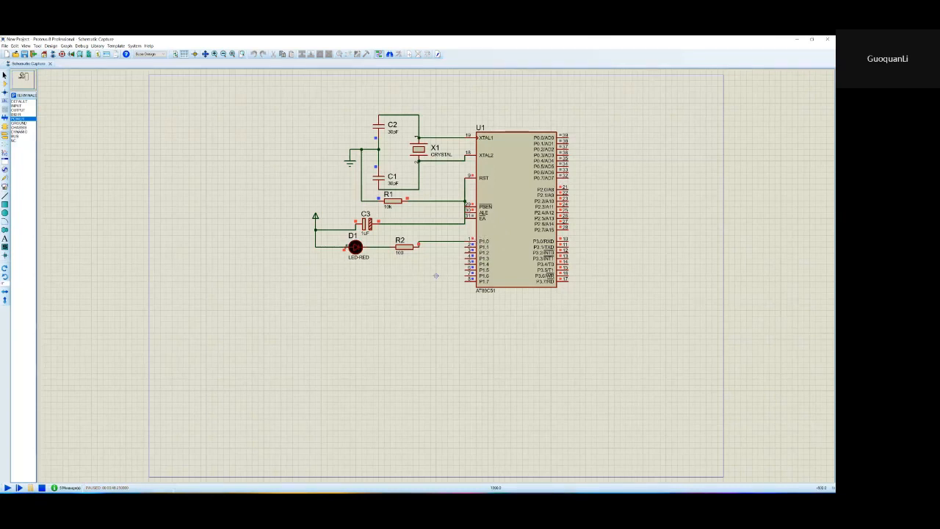
click(31, 488)
click(31, 489)
click(31, 489)
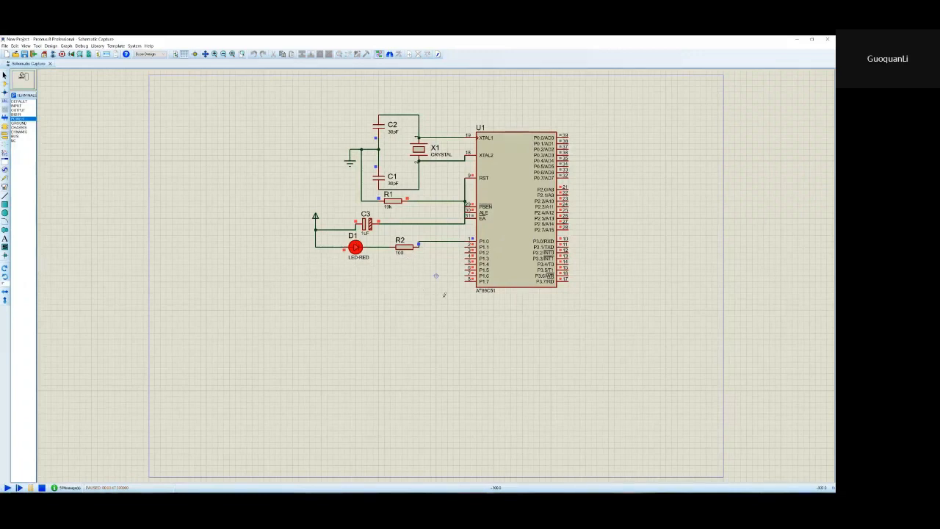
click(464, 241)
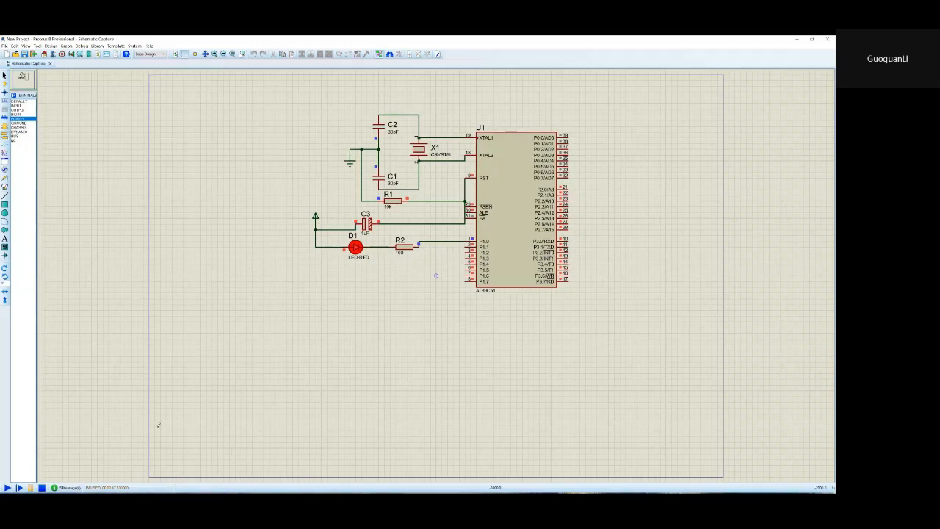
click(42, 487)
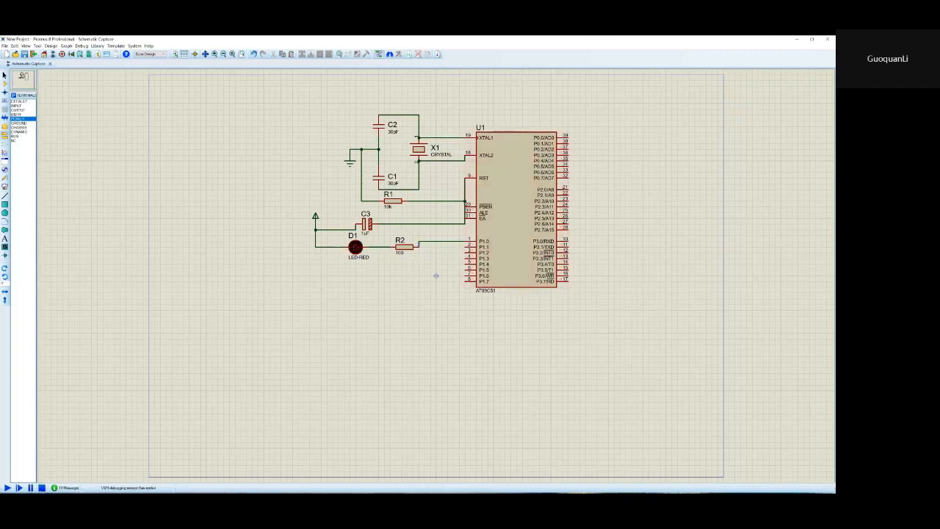
Switch to the firstproject schematic and run its simulation briefly before stopping it.
click(432, 41)
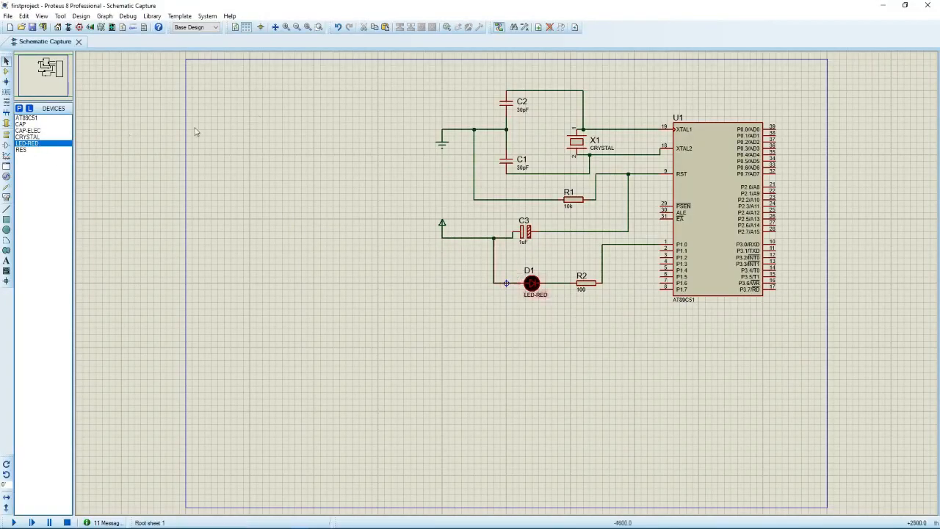
click(13, 523)
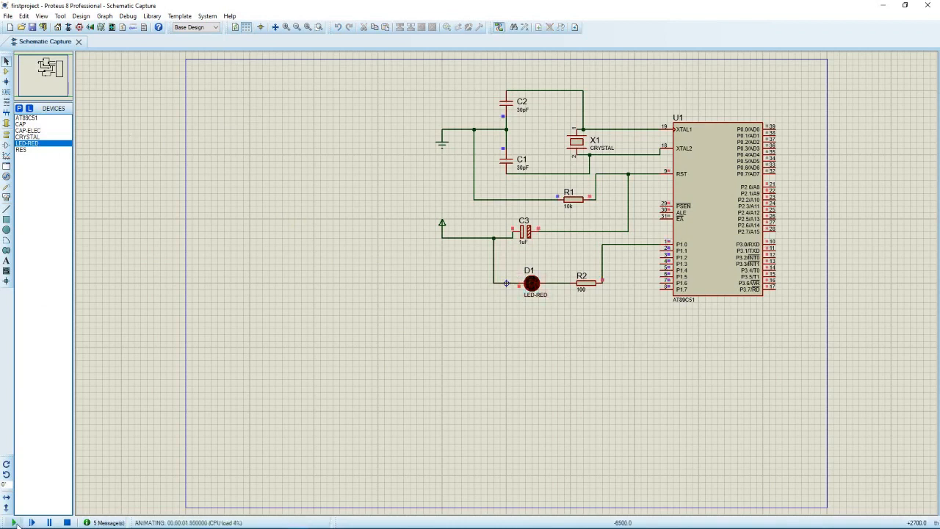
click(67, 523)
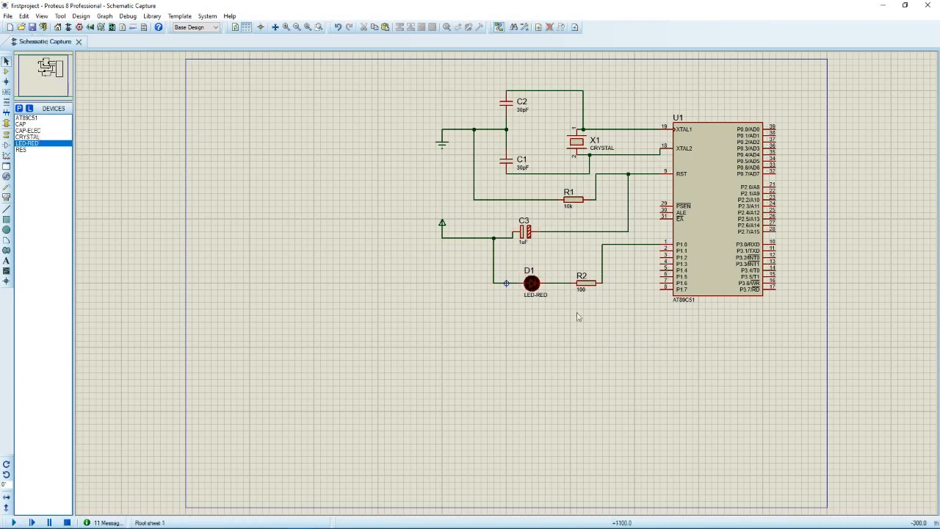
Place seven more RES resistors in a vertical column below resistor R2.
click(29, 149)
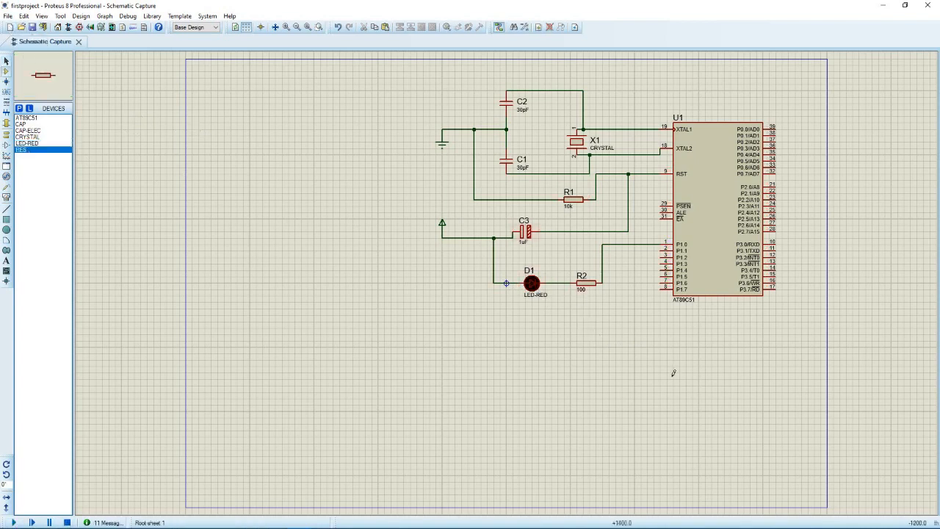
click(589, 307)
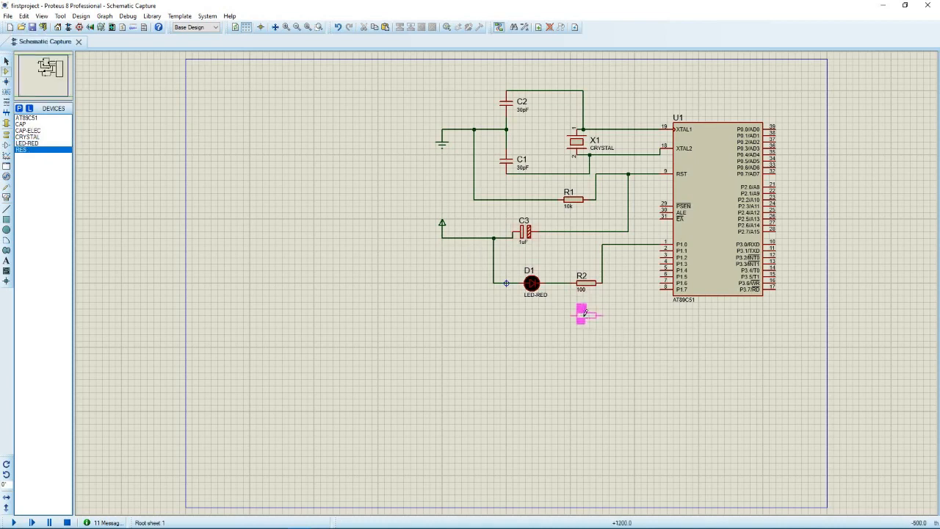
click(587, 314)
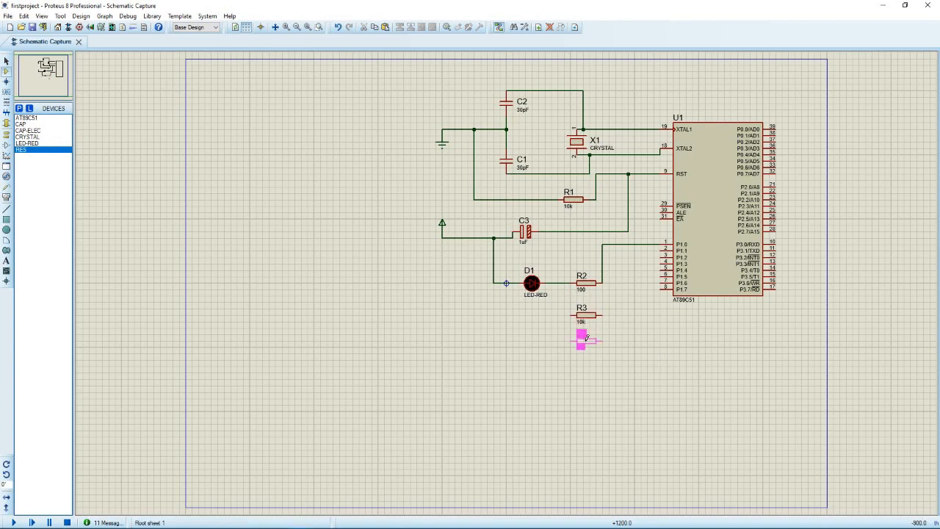
click(587, 338)
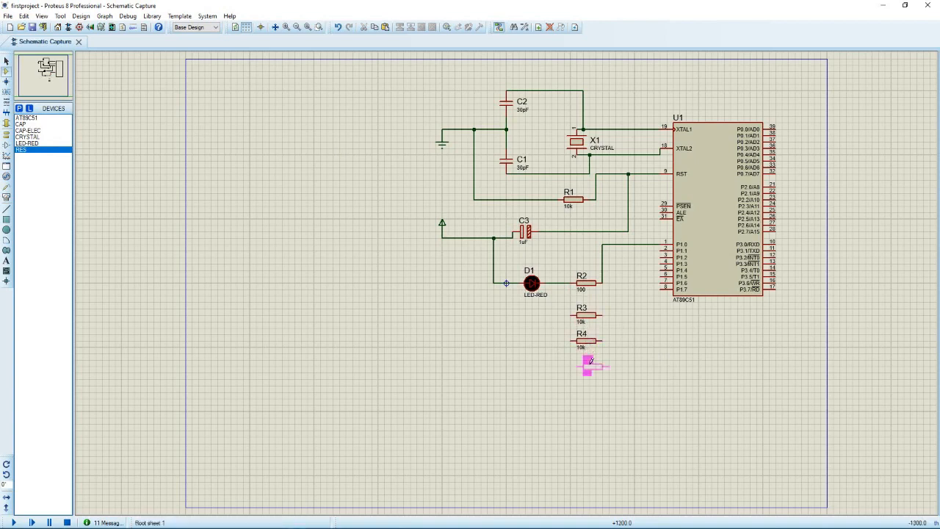
click(587, 357)
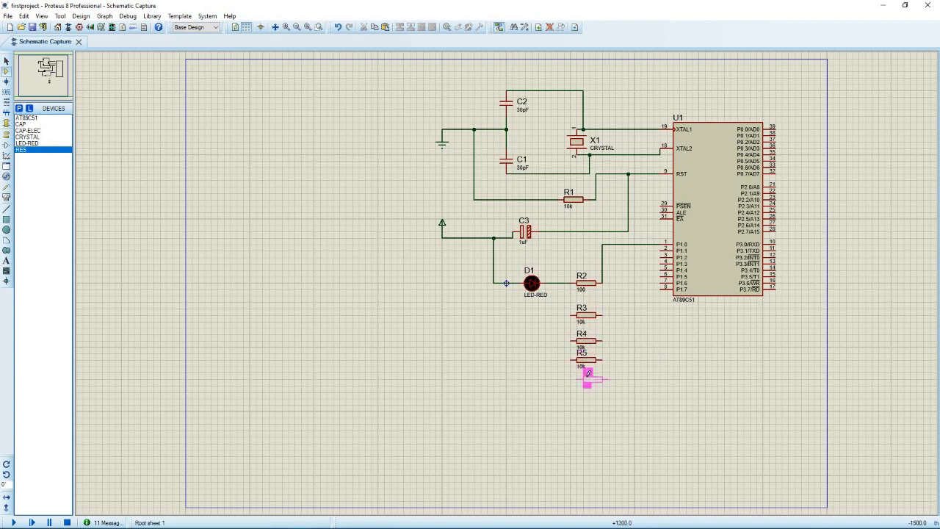
click(587, 377)
click(585, 397)
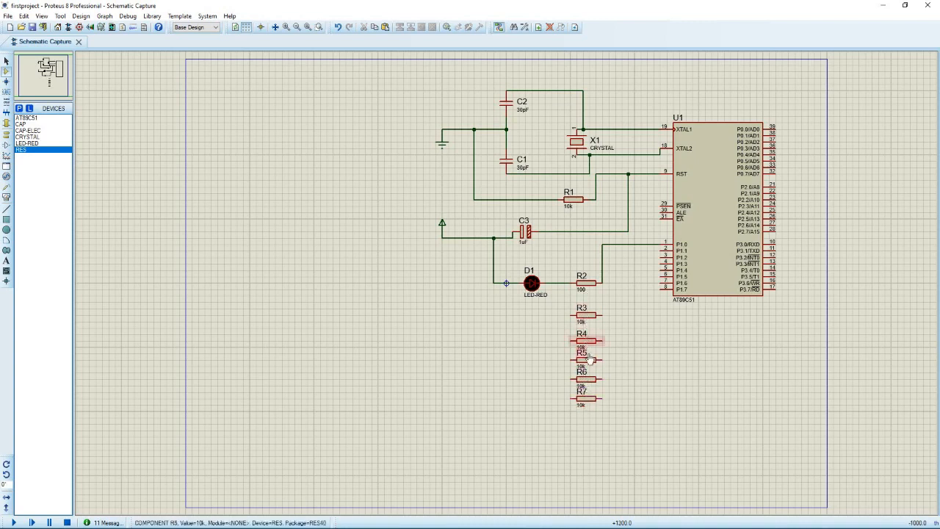
click(586, 416)
click(585, 417)
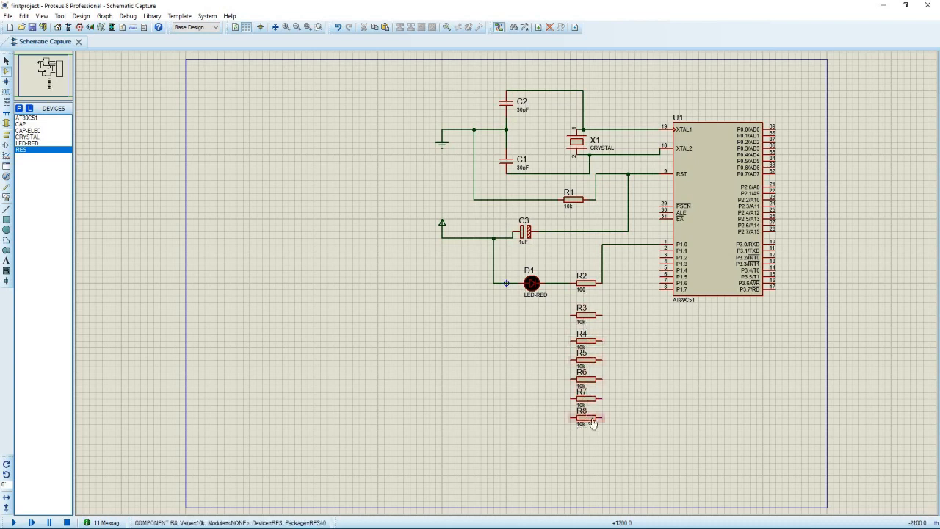
click(587, 433)
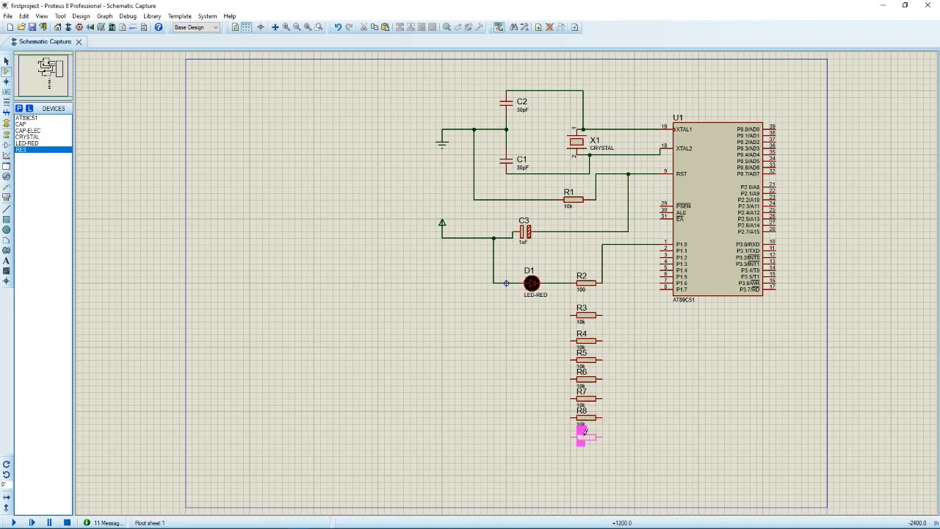
click(585, 438)
click(583, 451)
click(583, 452)
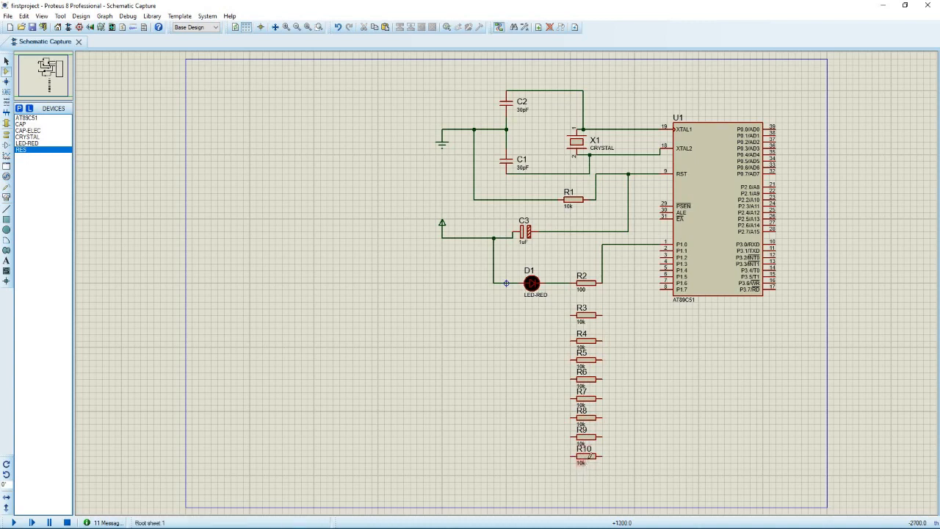
click(588, 450)
click(616, 456)
key(ctrl+z)
key(ctrl+z)
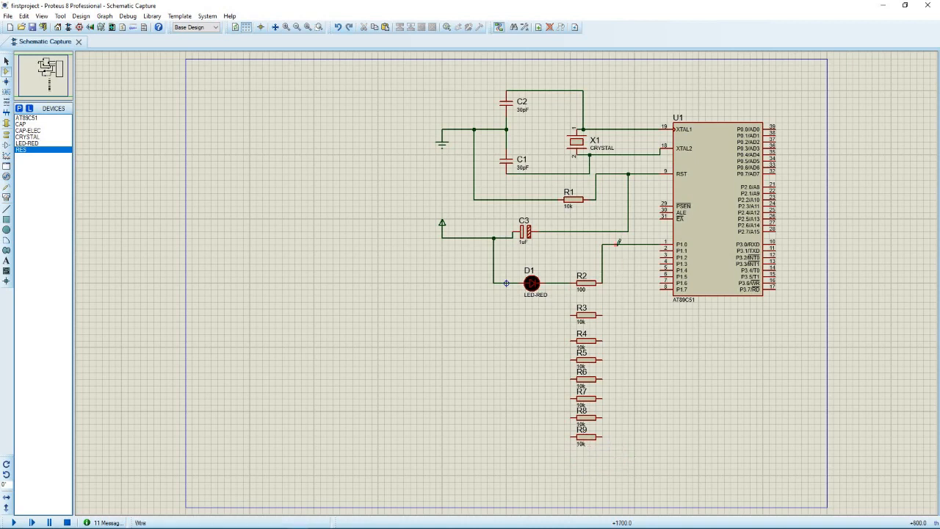
Wire AT89C51 pins P1.1, P1.2, P1.3 and P1.4 to the right ends of resistors R3, R4, R5 and R6 respectively.
click(662, 250)
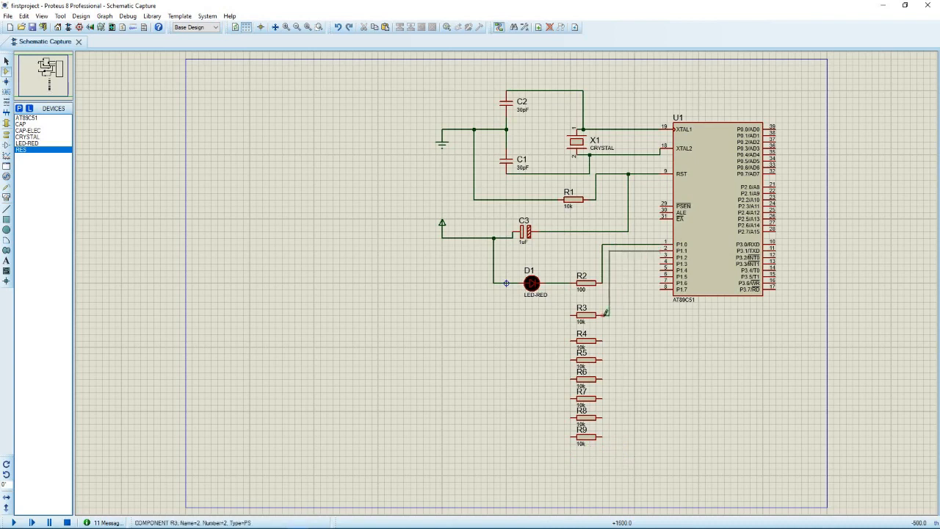
click(605, 313)
click(662, 256)
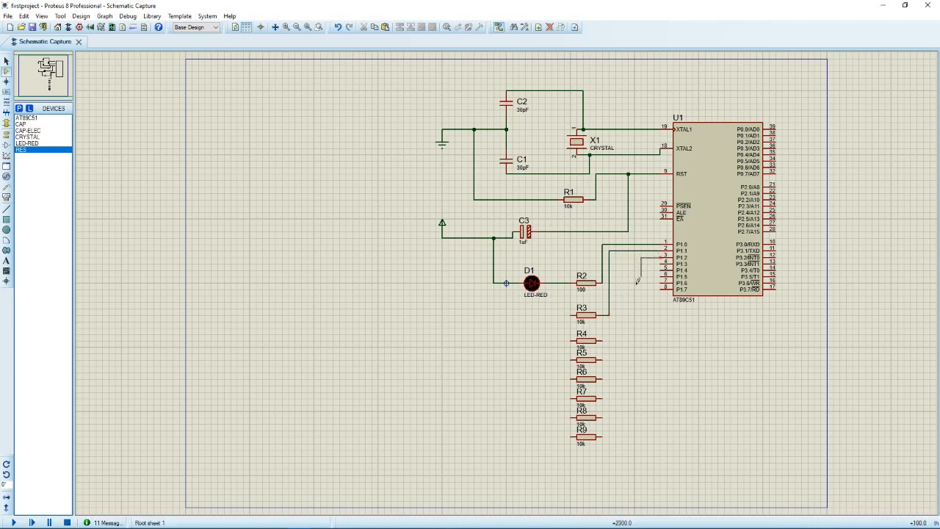
click(605, 340)
click(664, 262)
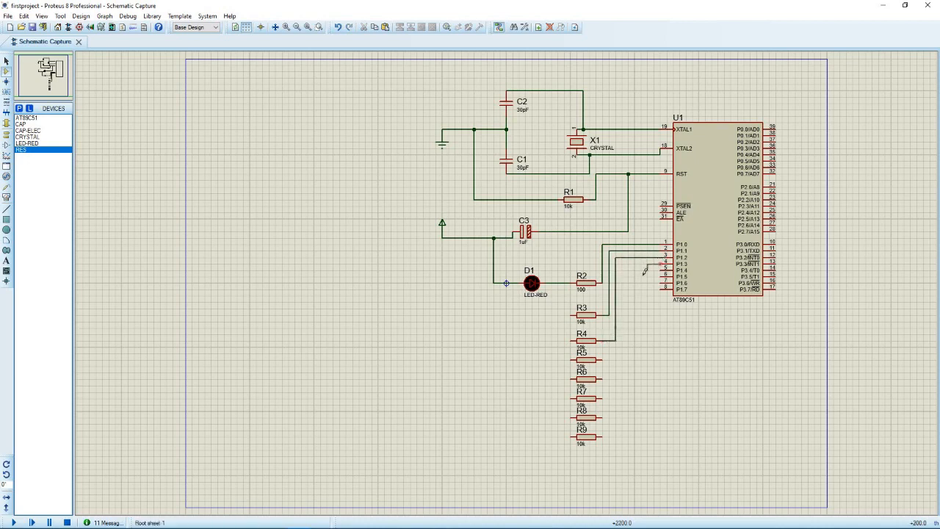
click(603, 359)
click(663, 268)
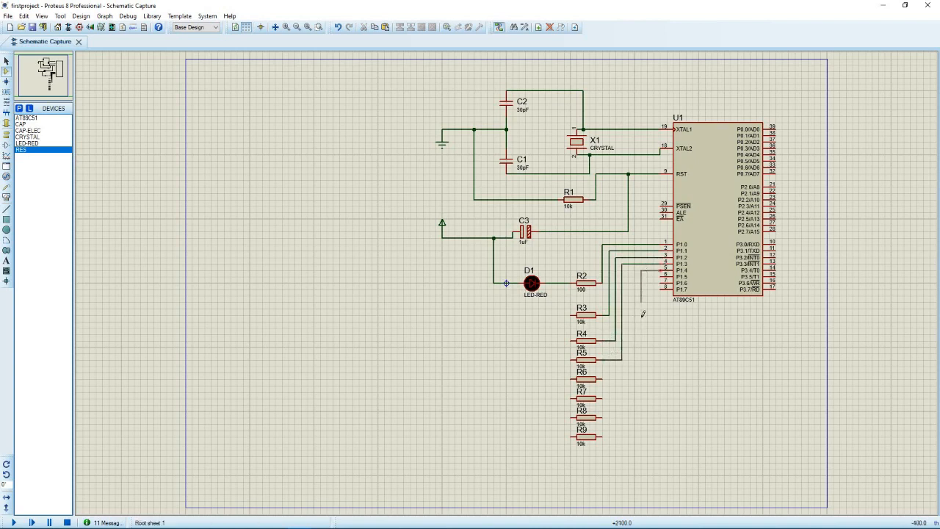
click(603, 377)
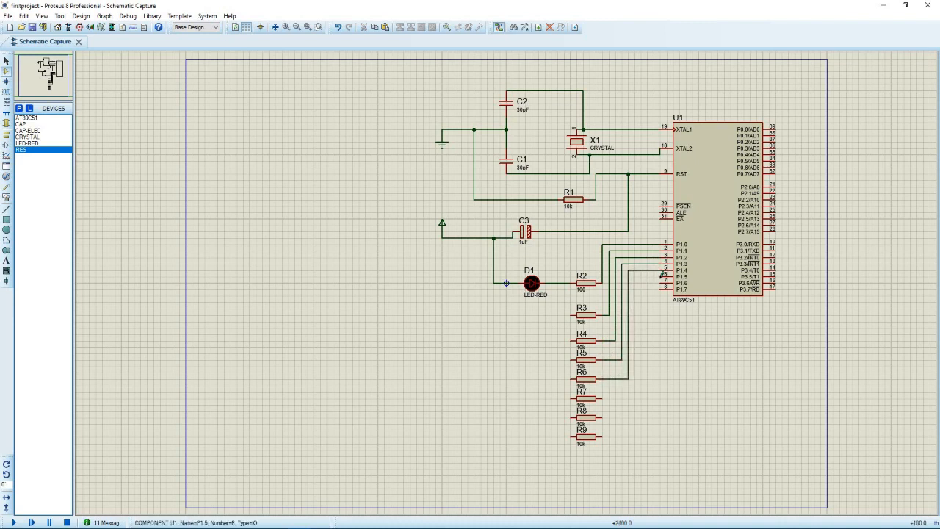
Wire AT89C51 pins P1.5, P1.6 and P1.7 to the right ends of resistors R7, R8 and R9 respectively.
click(603, 395)
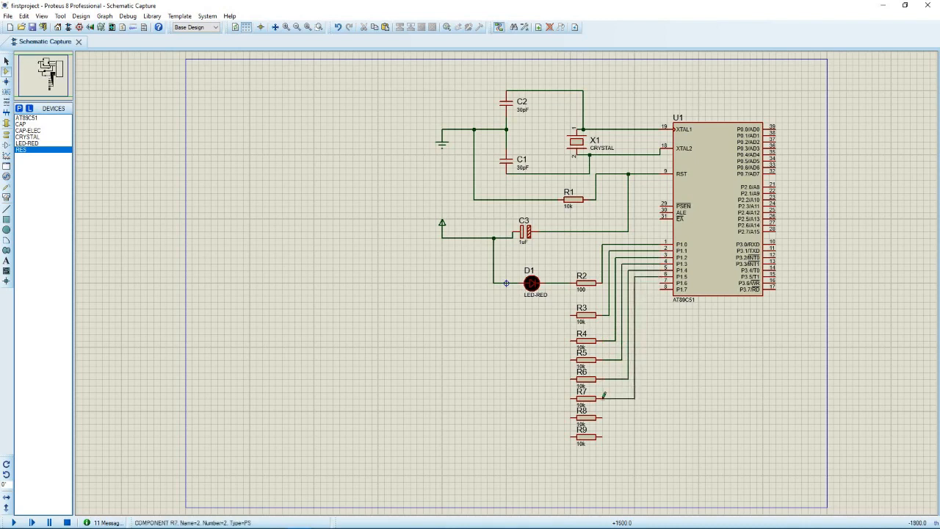
click(663, 282)
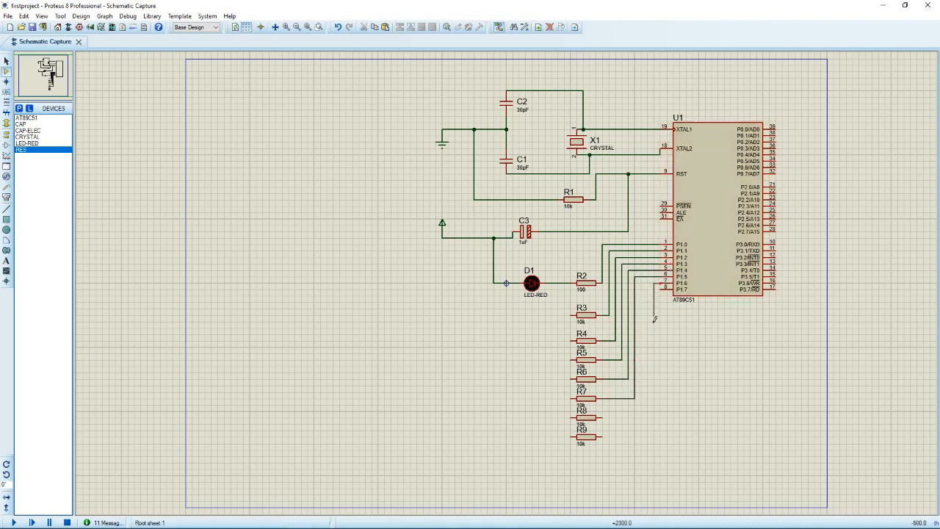
click(603, 416)
click(663, 288)
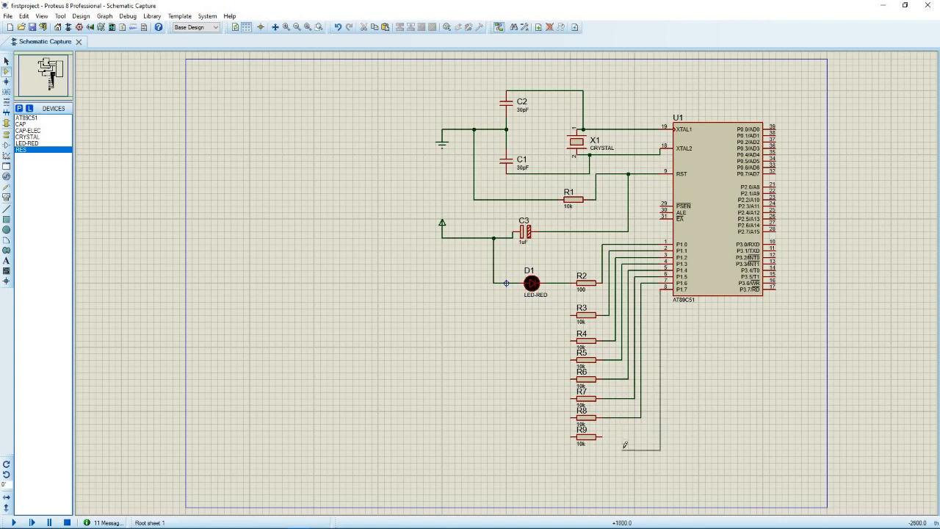
click(603, 436)
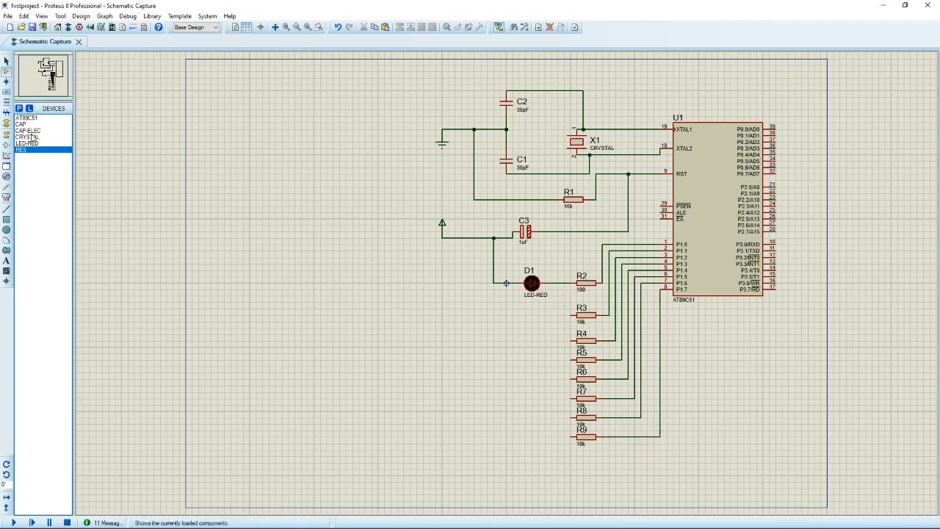
Search the component library for "led-g" and add LED-GREEN to the project's devices.
click(19, 108)
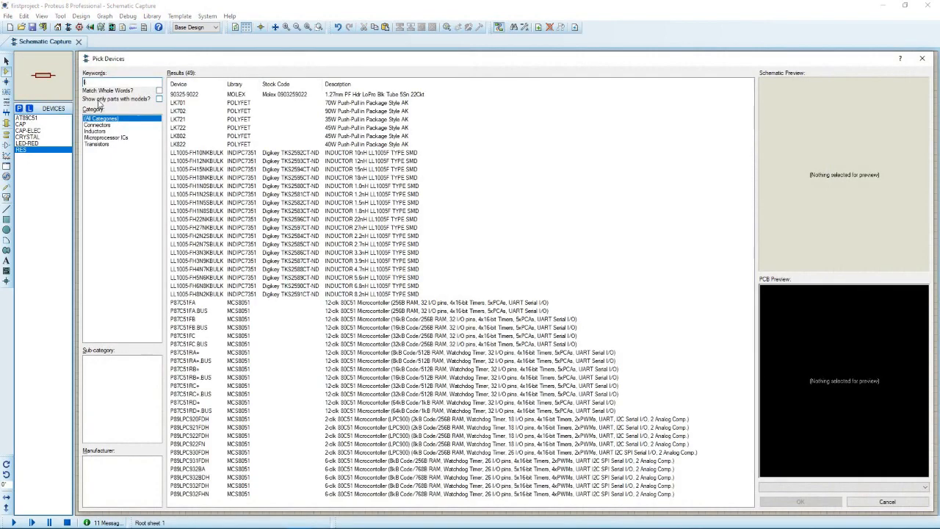
key(BackSpace)
text(e)
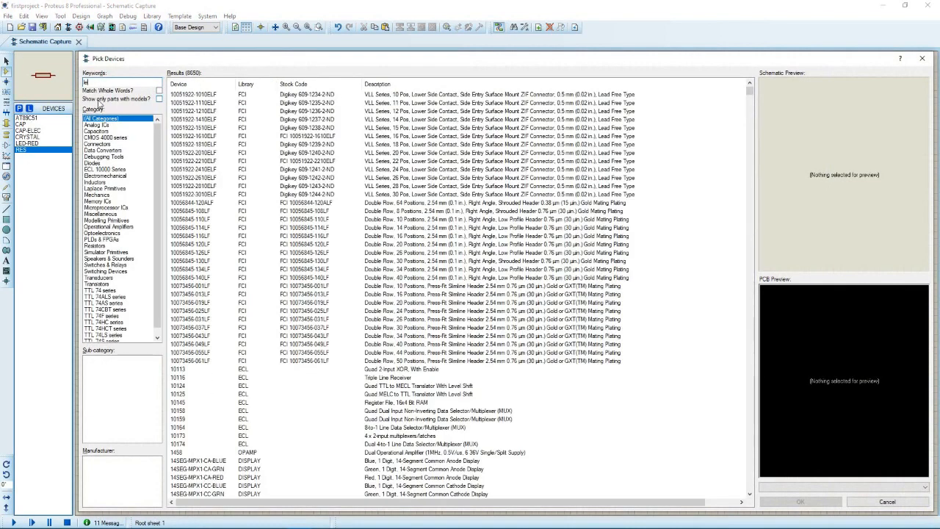
text(d)
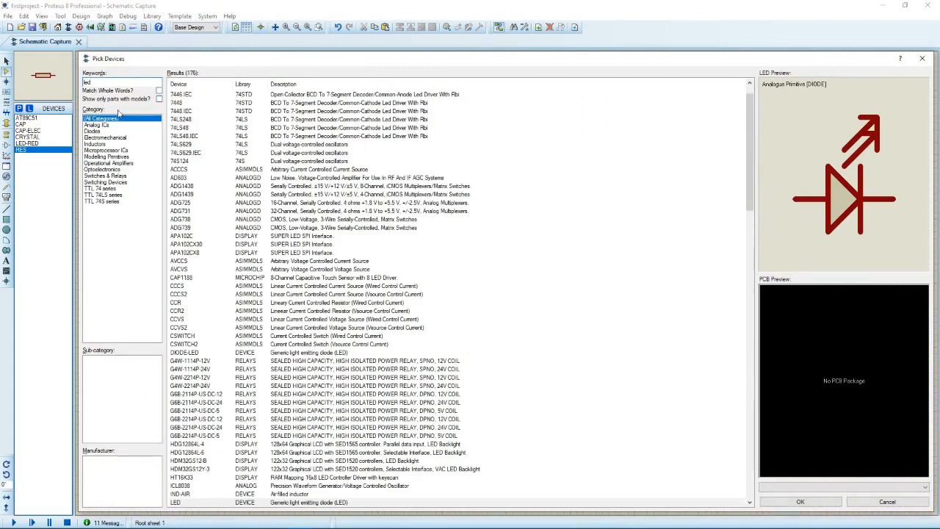
text(-g)
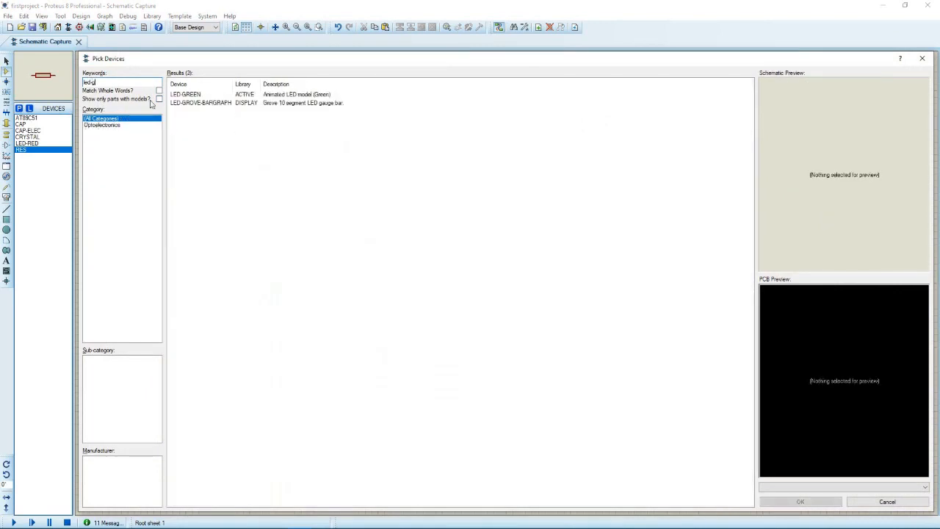
click(222, 94)
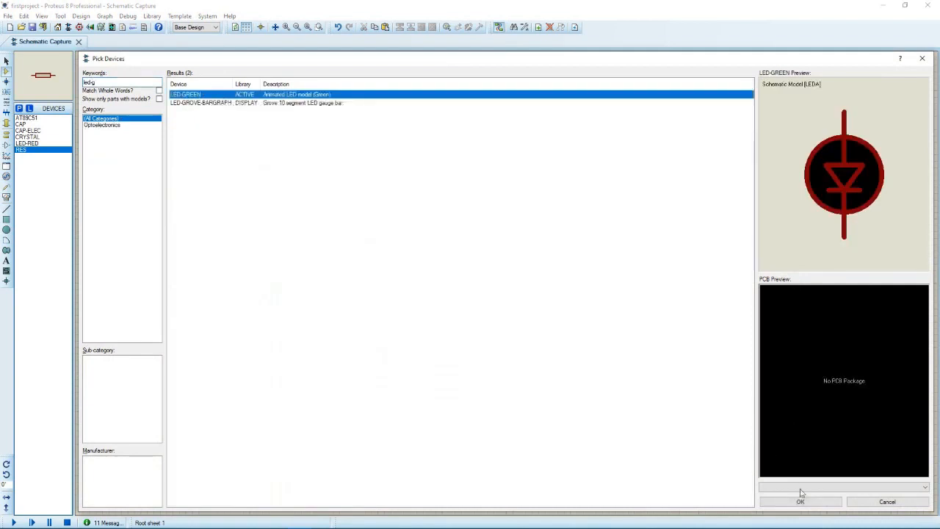
click(801, 502)
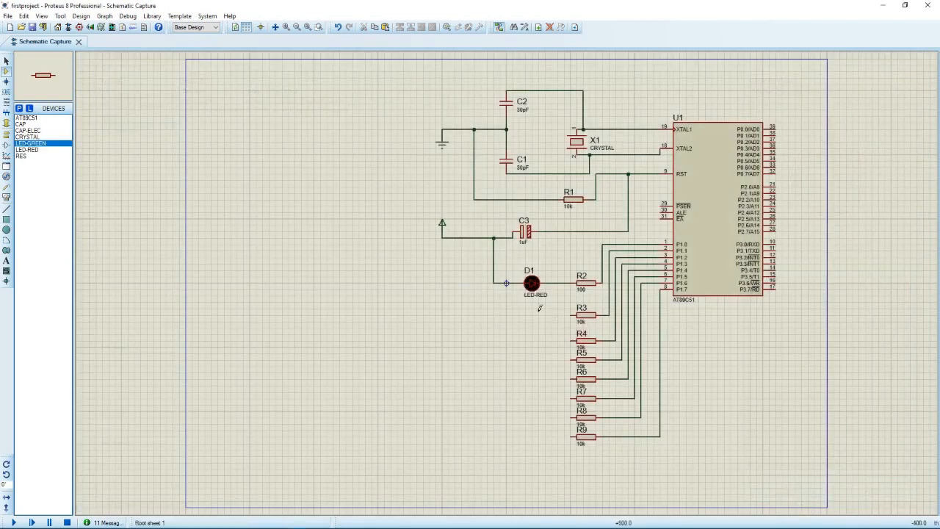
Place a LED-GREEN directly below D1, level with resistor R3, and rotate it 90 degrees to lie horizontally.
click(539, 307)
click(532, 315)
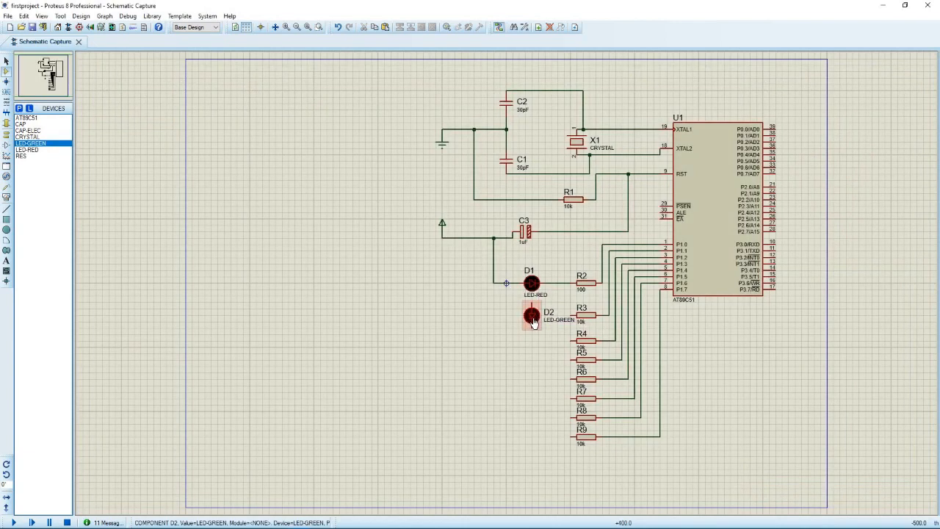
right_click(533, 321)
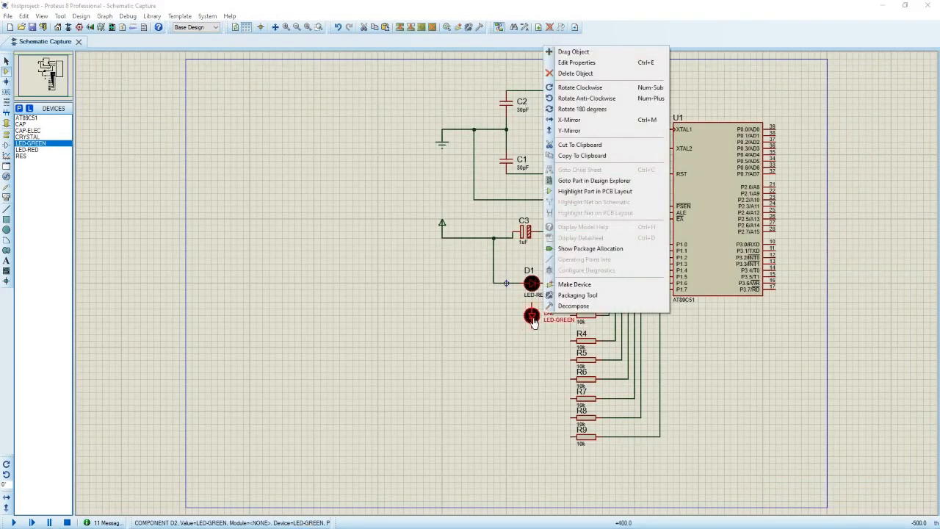
click(587, 99)
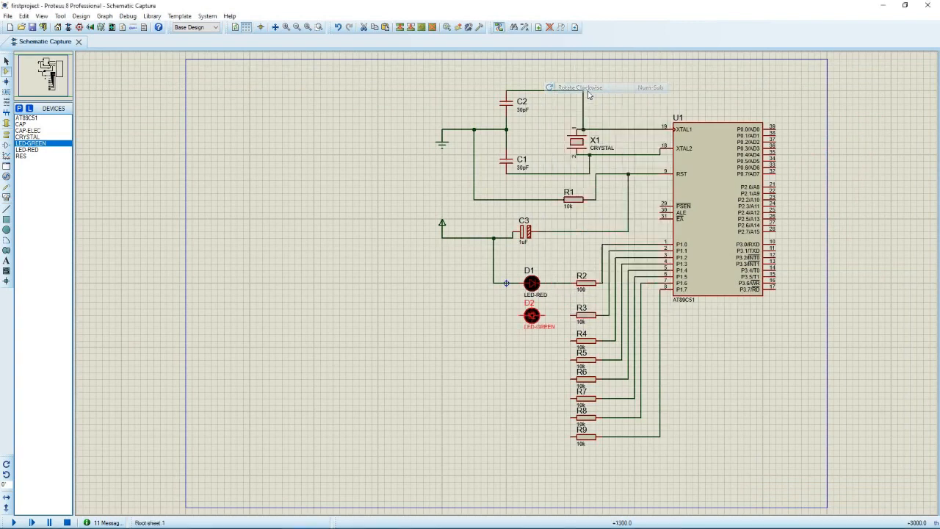
Rotate the green LED D2 by 180 degrees so its cathode faces resistor R3.
click(531, 317)
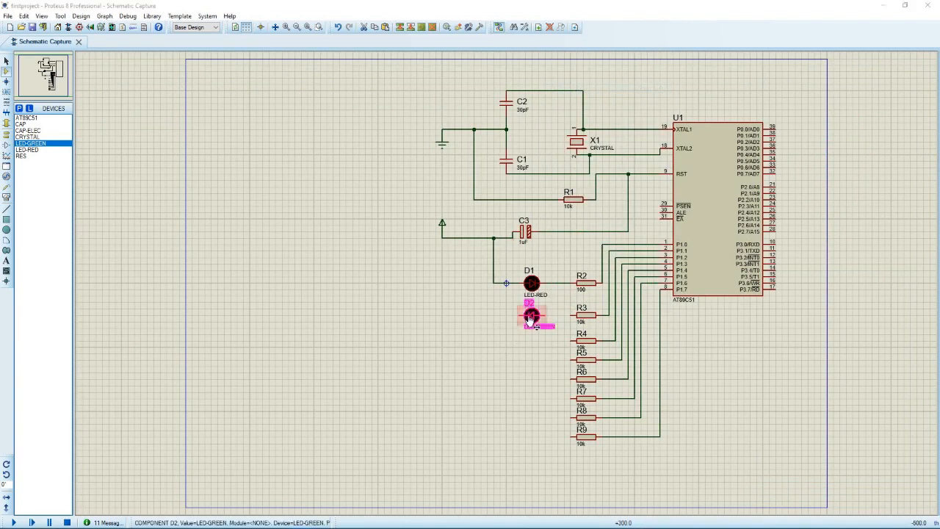
right_click(529, 317)
click(580, 159)
click(581, 160)
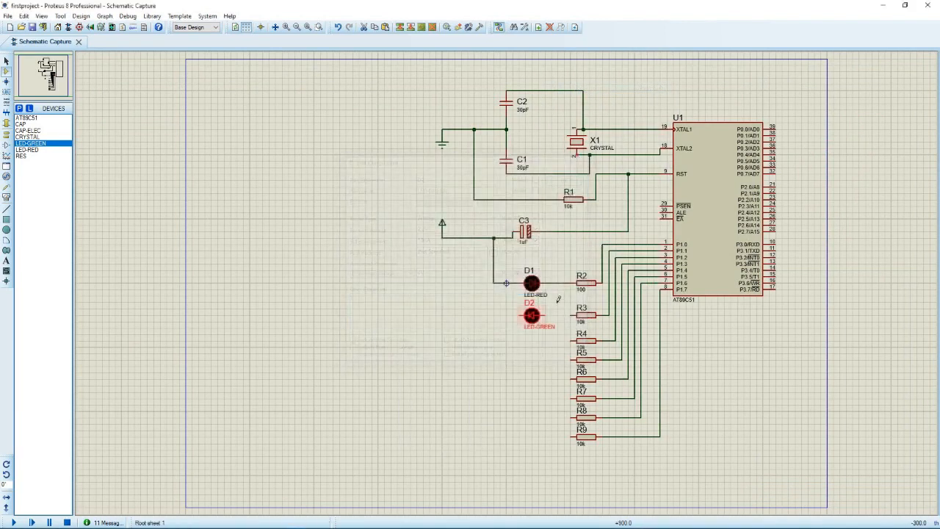
right_click(533, 318)
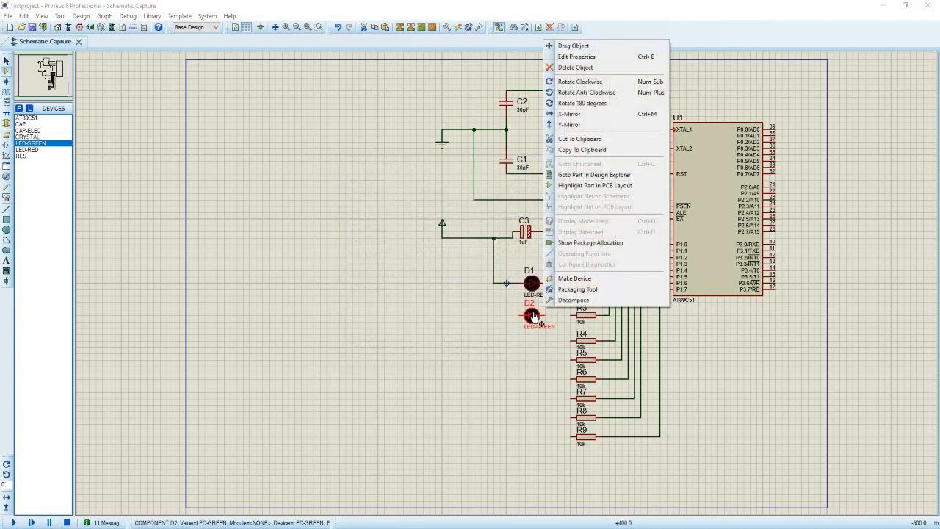
click(563, 98)
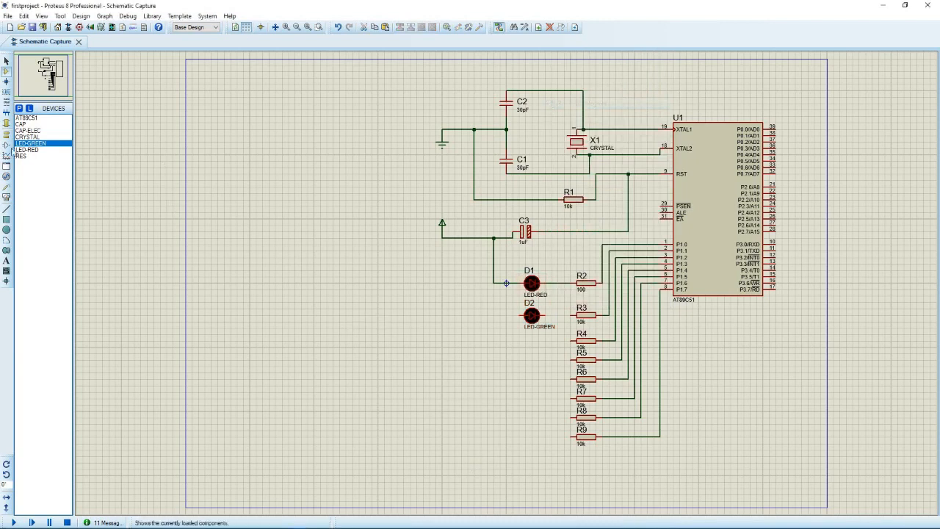
Place a LED-RED below D2, level with resistor R4, and rotate it anti-clockwise so its cathode faces the resistor.
click(35, 150)
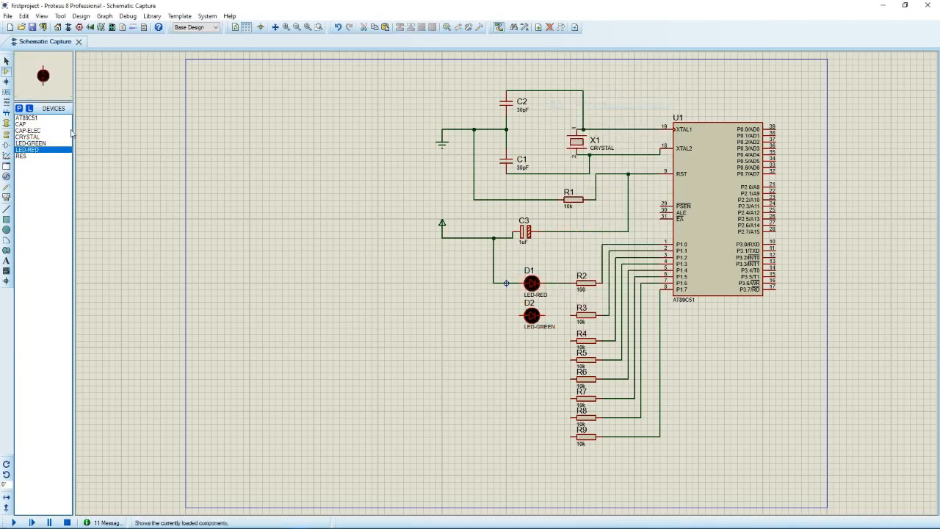
click(526, 340)
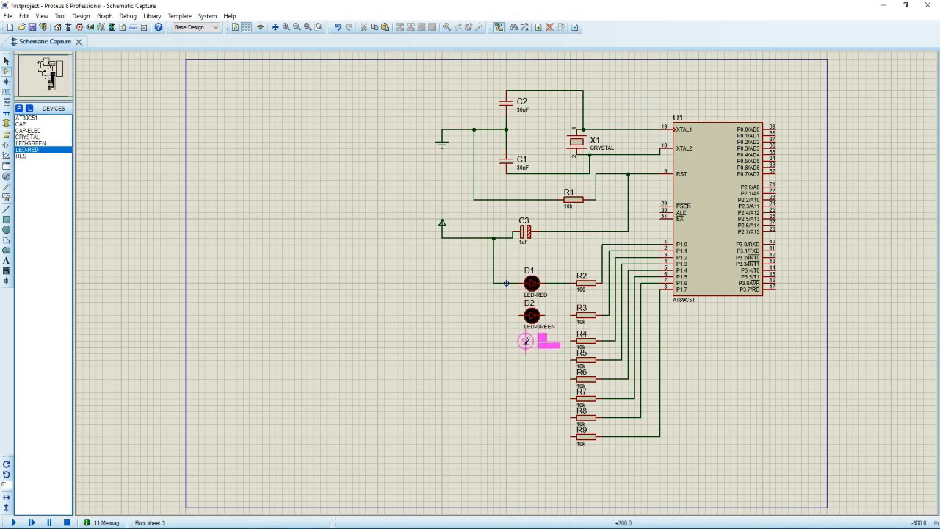
click(525, 340)
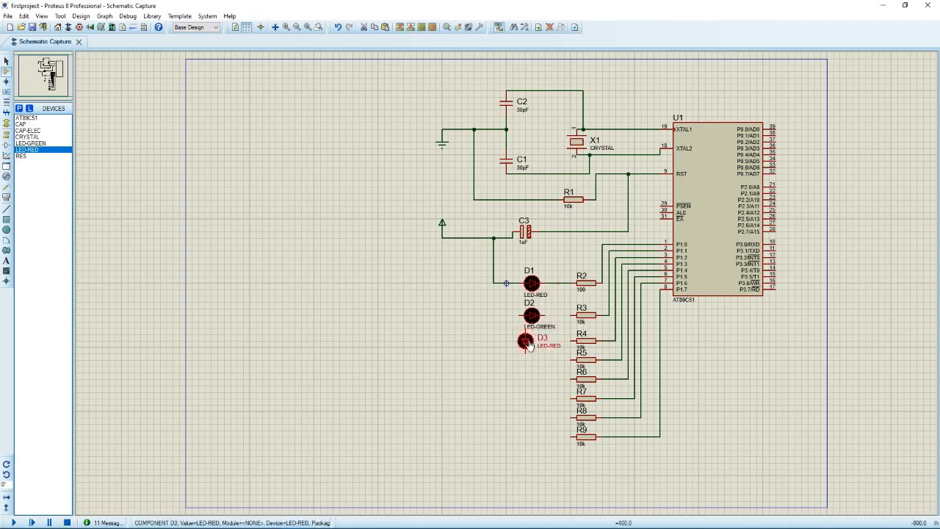
right_click(528, 345)
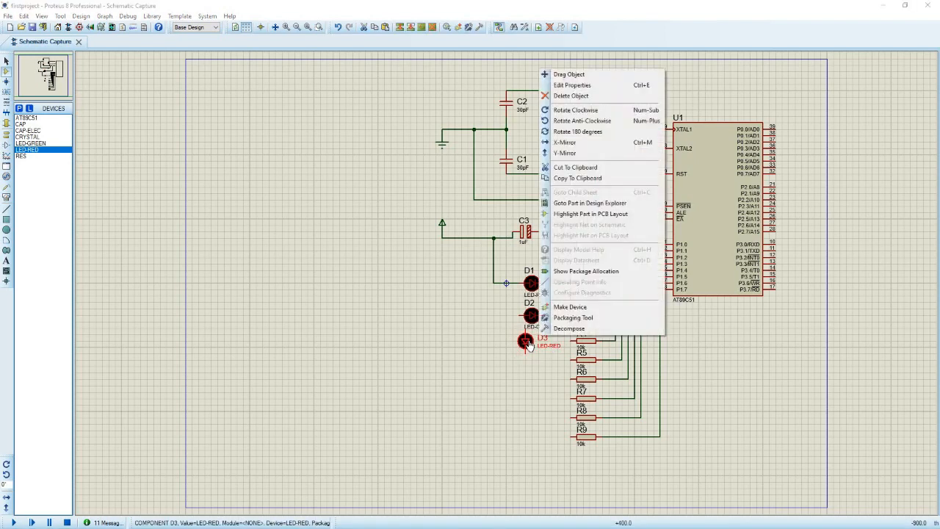
click(576, 121)
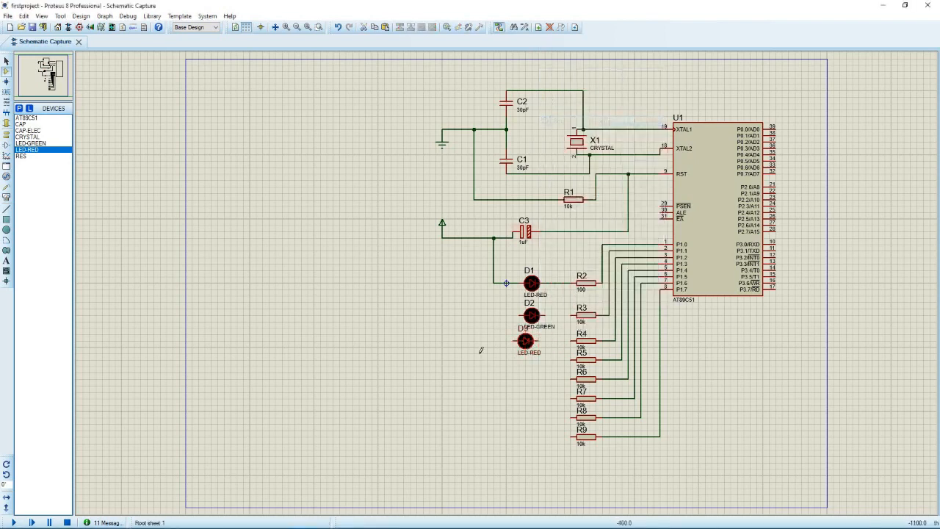
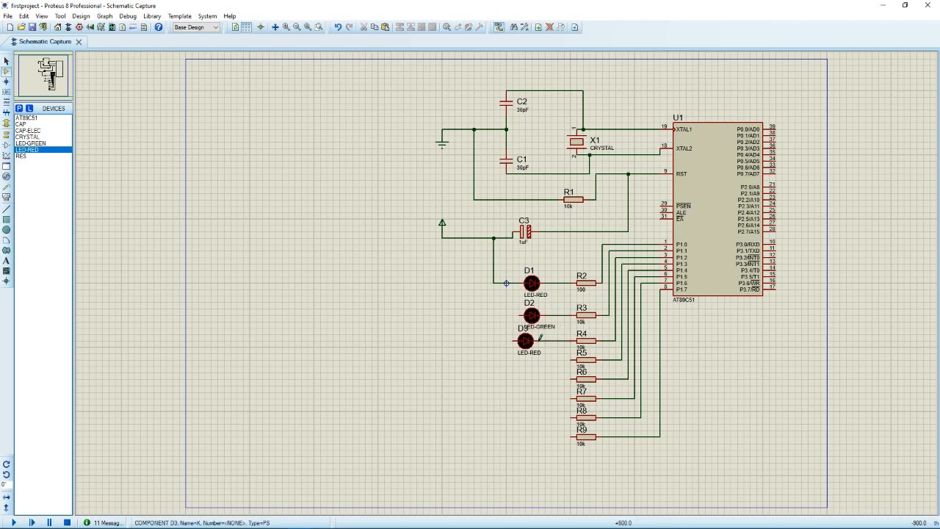
Place a LED-GREEN below the second red LED, near resistor R5, and rotate it anti-clockwise to face the resistors.
click(38, 144)
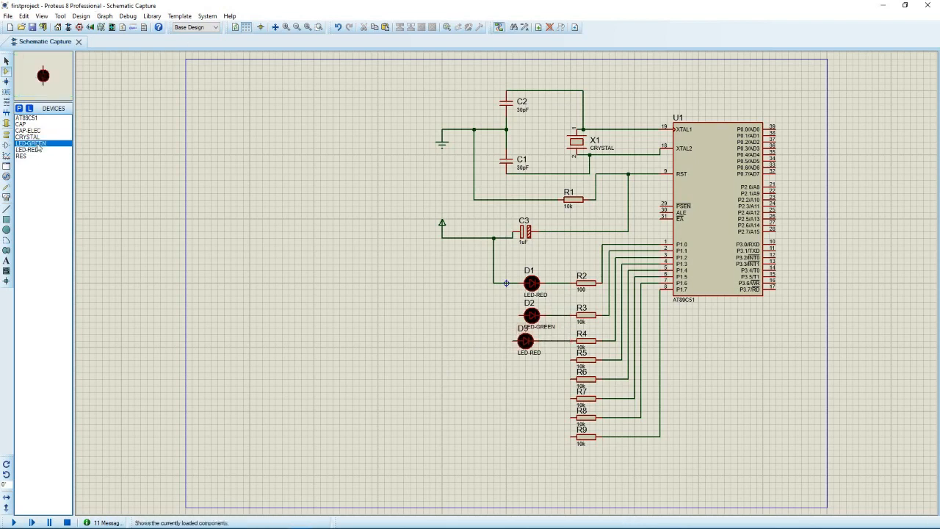
click(518, 365)
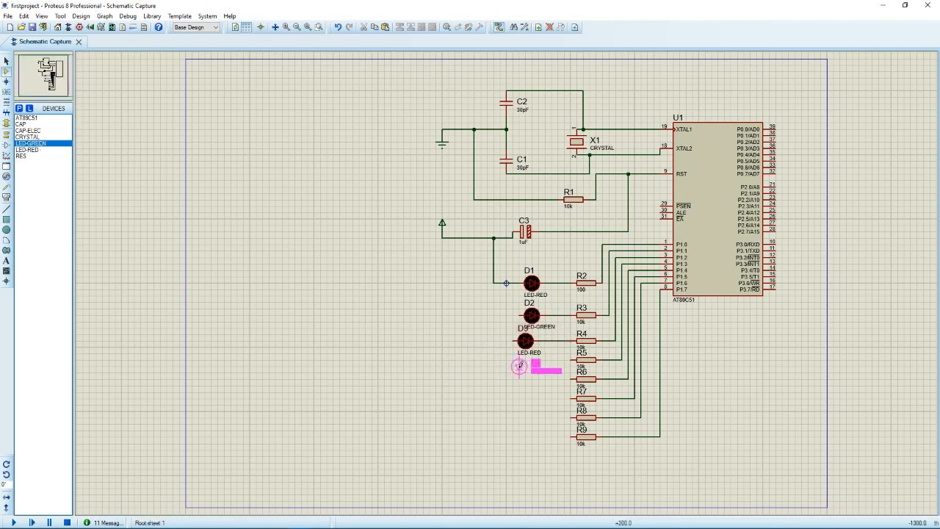
click(519, 365)
right_click(519, 370)
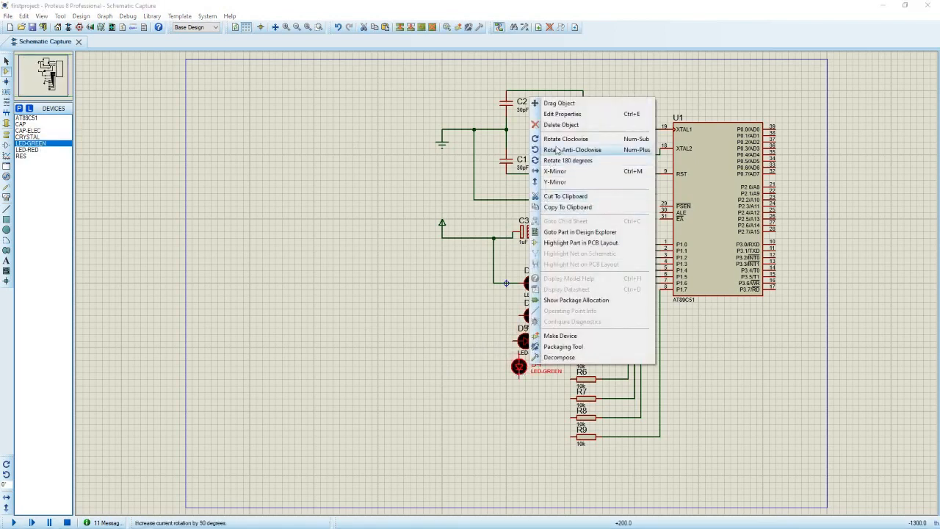
click(558, 149)
click(451, 361)
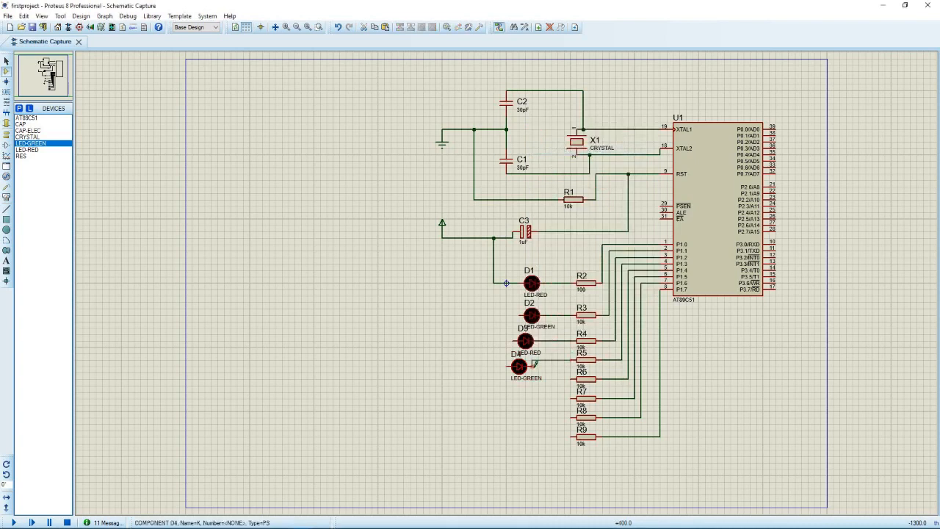
Place a LED-RED below the green LED D4, near resistor R6, and rotate it anti-clockwise to face the resistors.
click(30, 151)
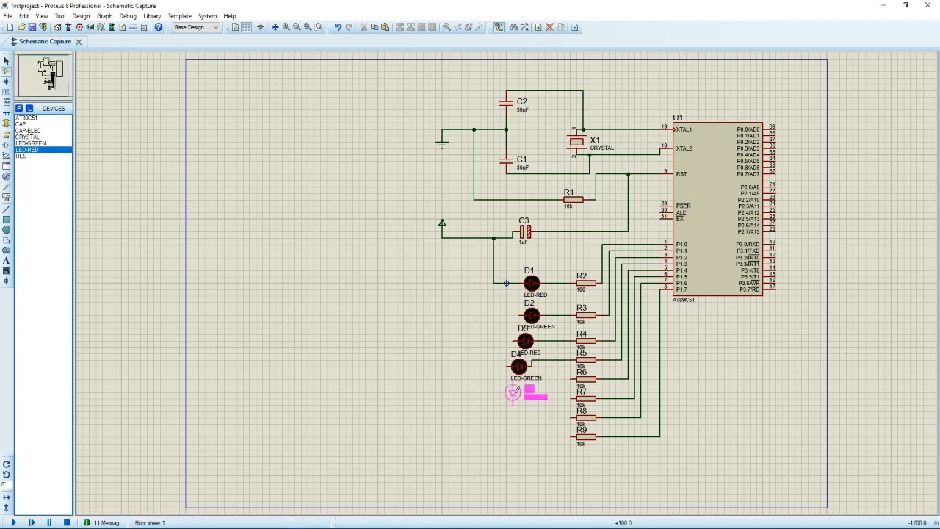
click(525, 395)
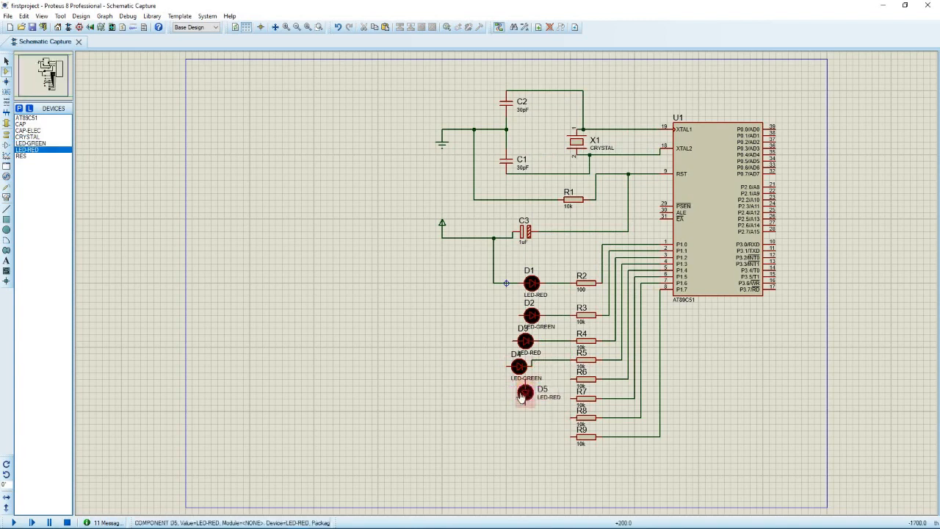
right_click(526, 395)
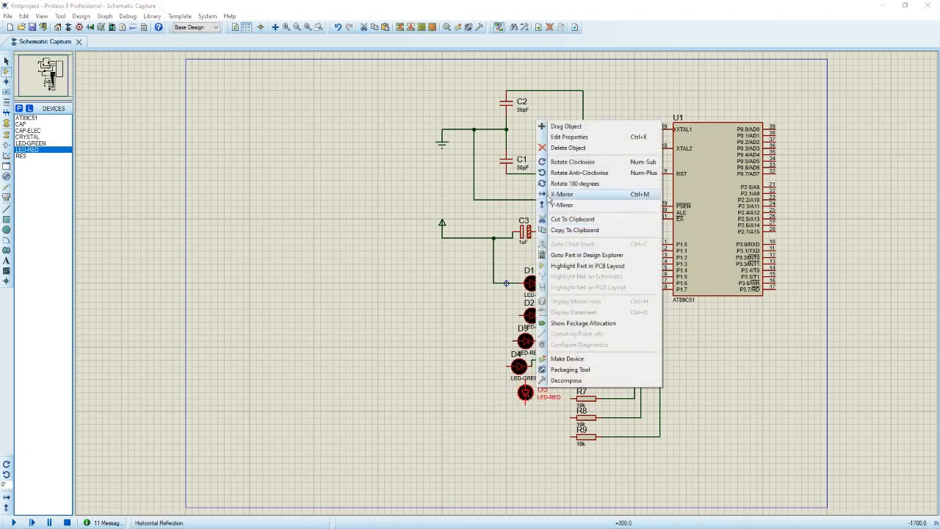
click(570, 173)
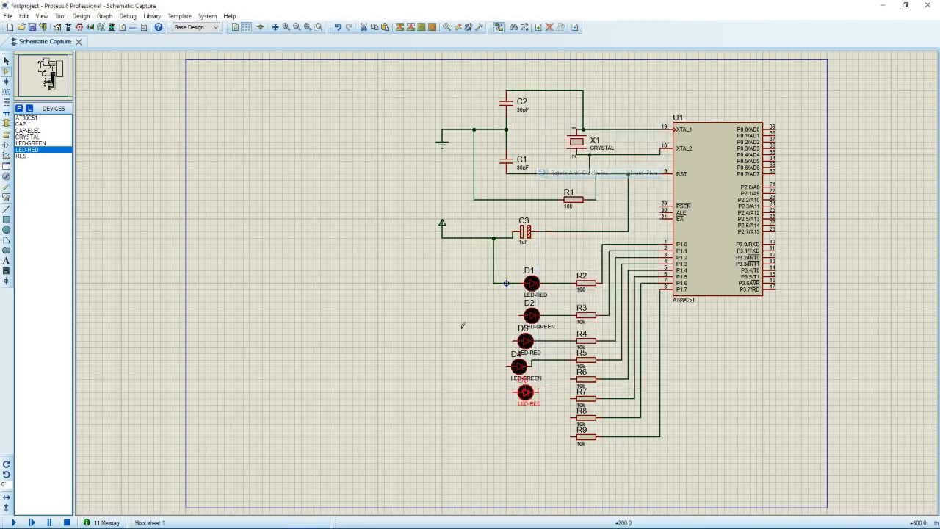
Move the red LED D5 further away from the resistors and wire its cathode to the free end of R6.
click(526, 393)
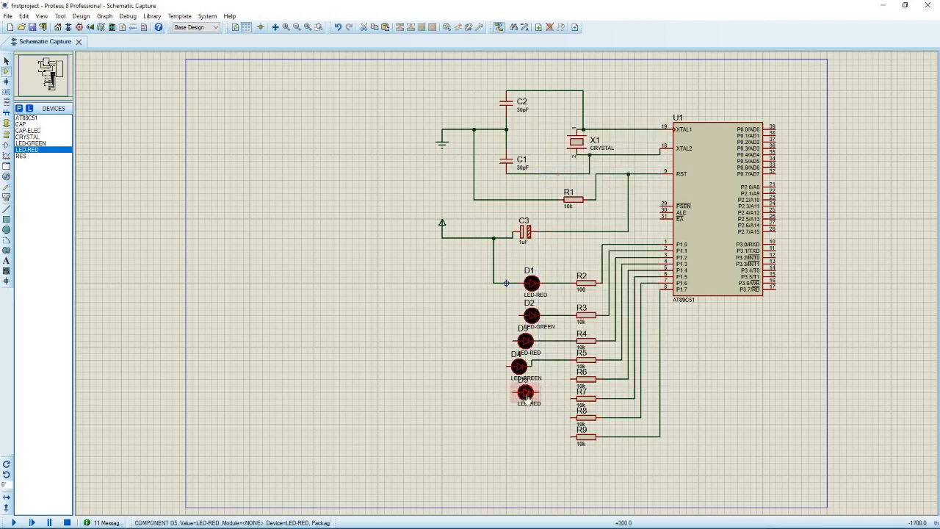
drag(527, 398, 496, 397)
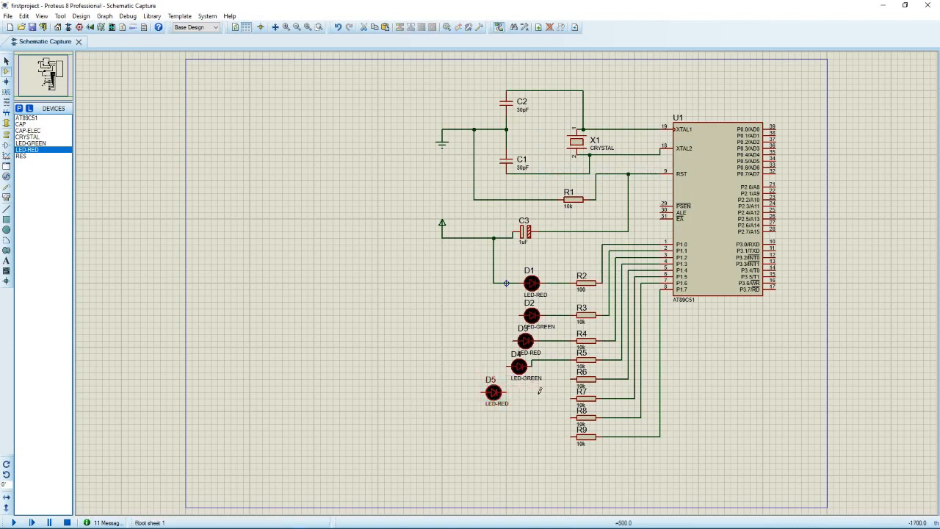
click(569, 380)
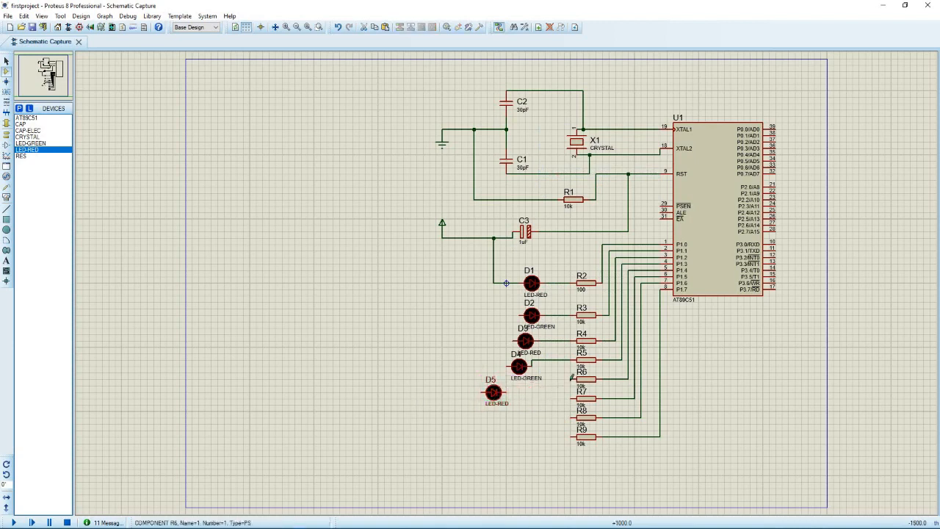
click(507, 390)
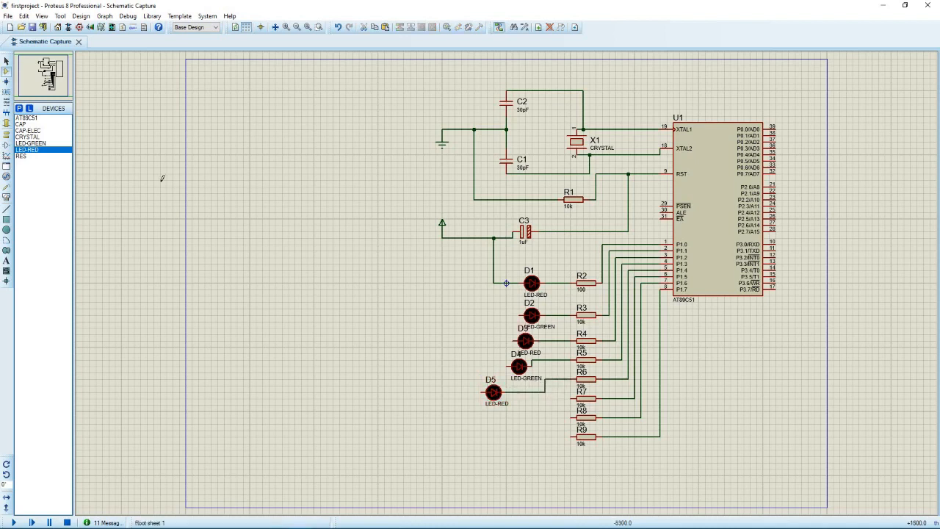
Place a LED-GREEN below D5, rotated anti-clockwise, and wire its cathode to the free end of R7.
click(39, 144)
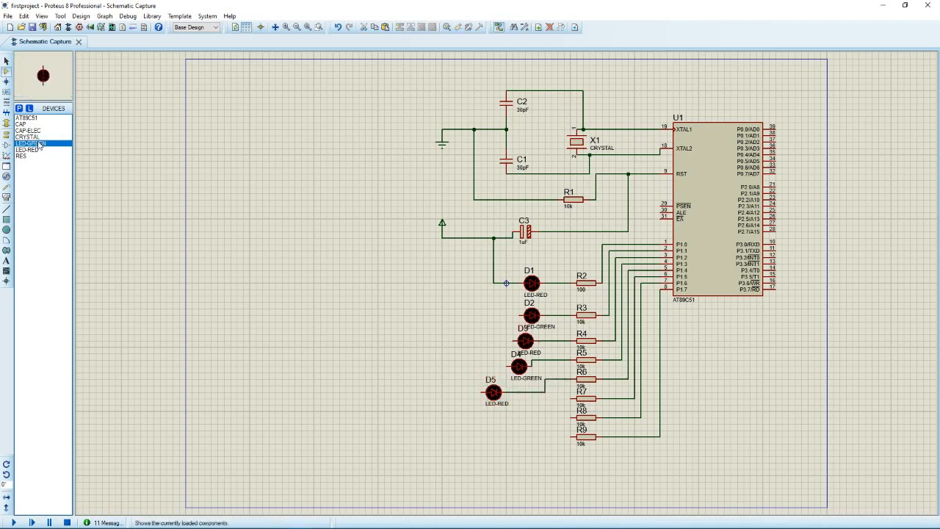
click(482, 416)
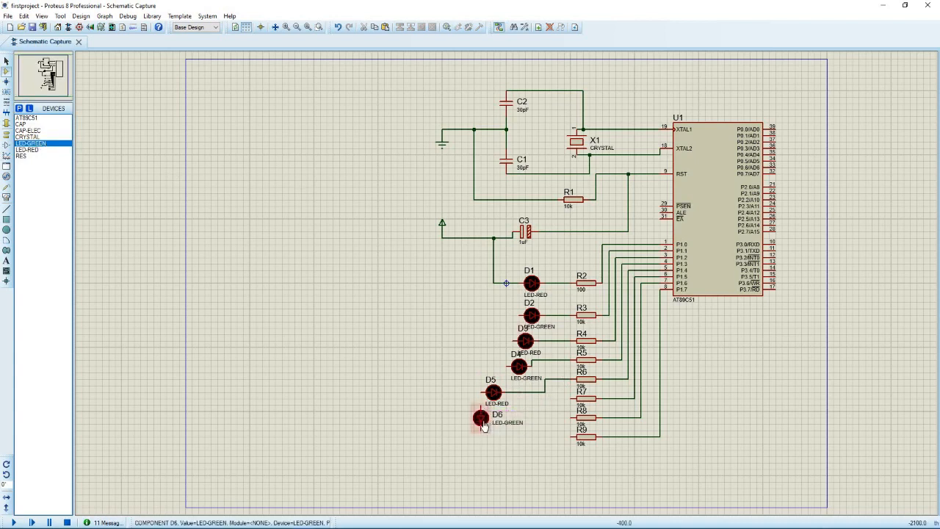
click(482, 420)
right_click(481, 420)
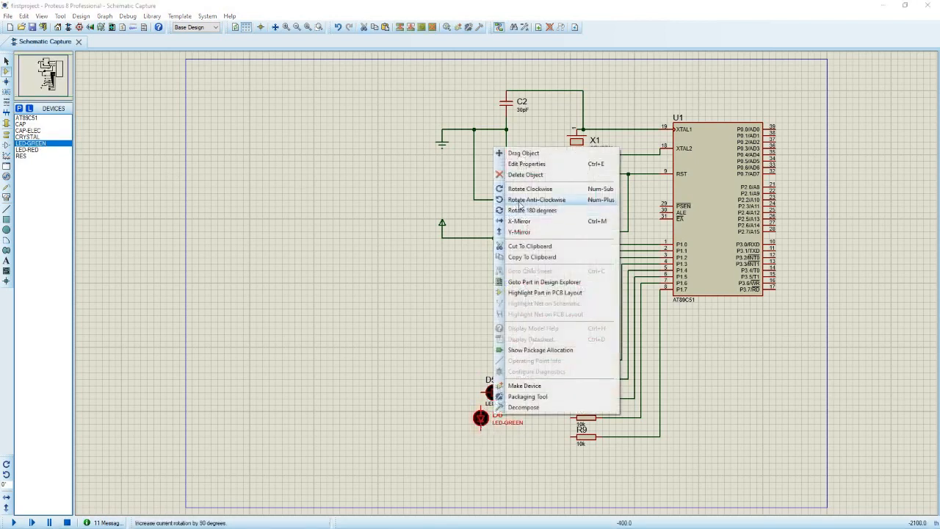
click(522, 199)
click(420, 418)
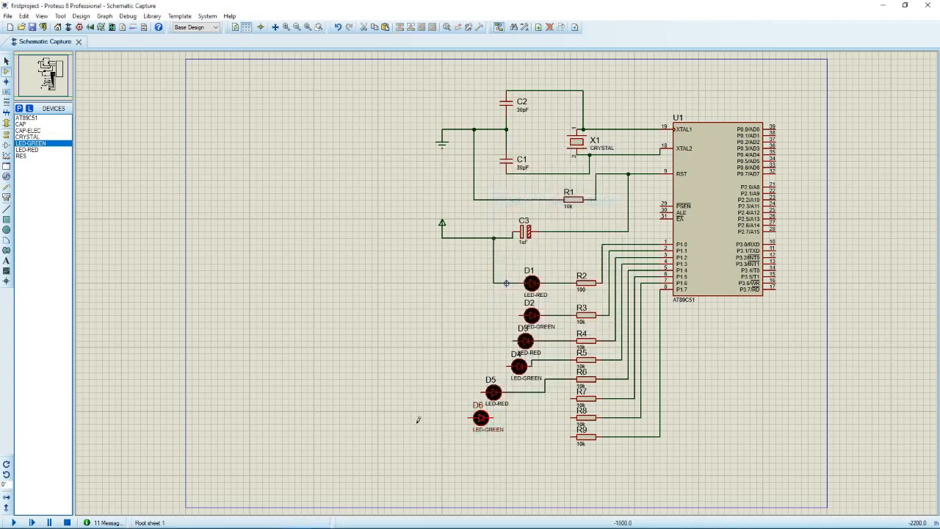
click(571, 398)
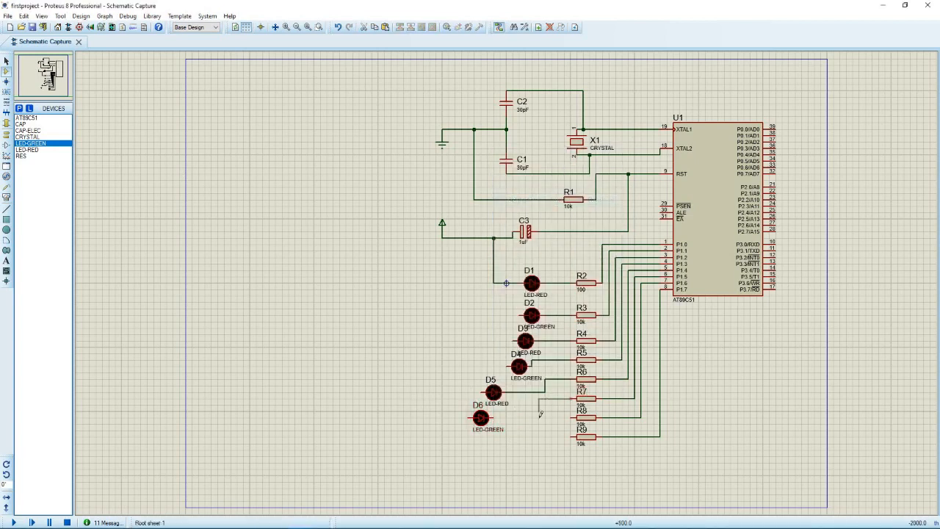
click(495, 417)
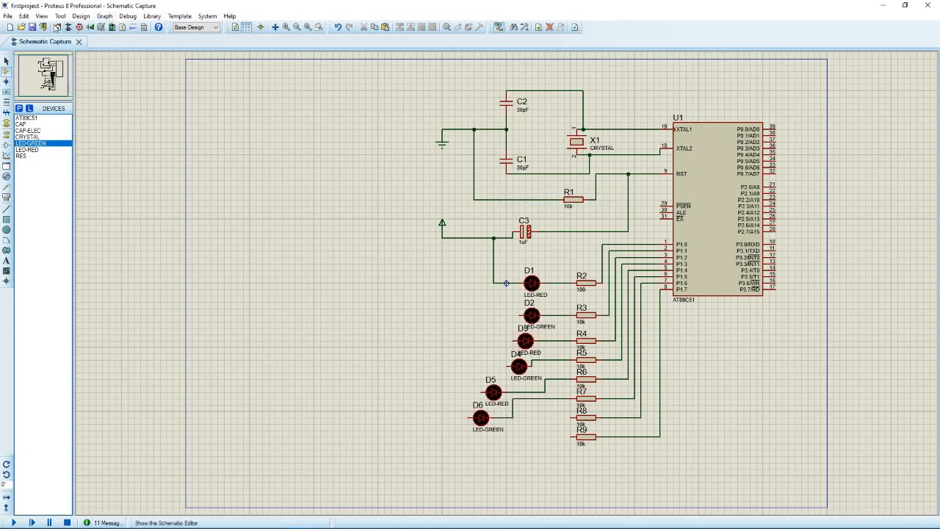
Place a LED-RED directly below the green LED D6 and rotate it anti-clockwise to face the resistors.
click(41, 149)
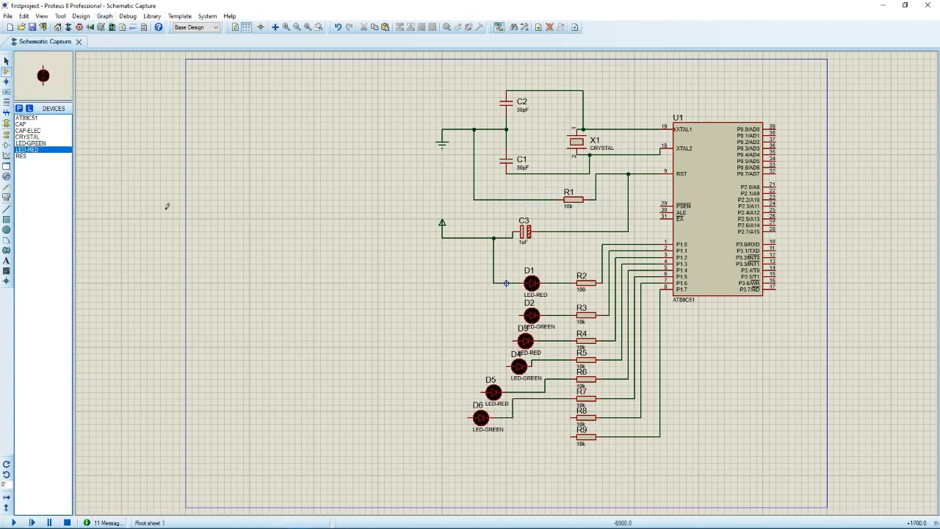
click(491, 439)
click(474, 444)
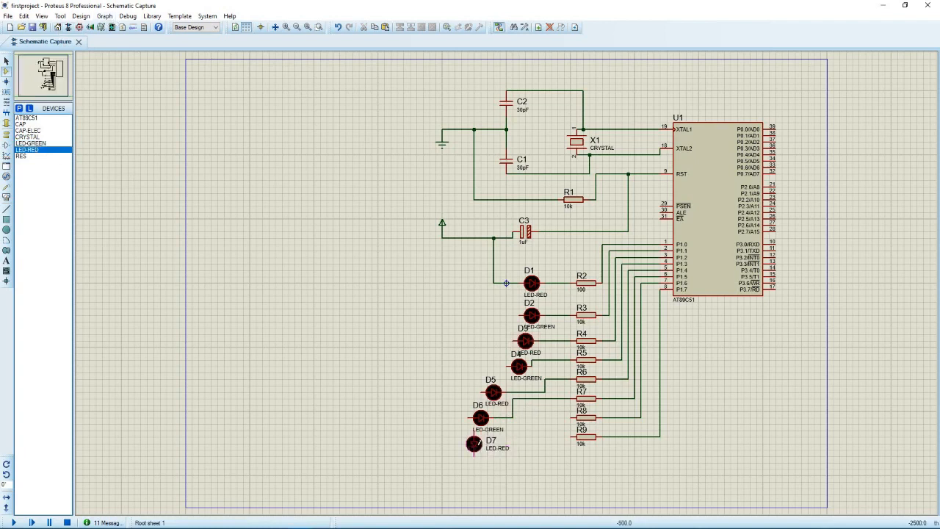
right_click(482, 443)
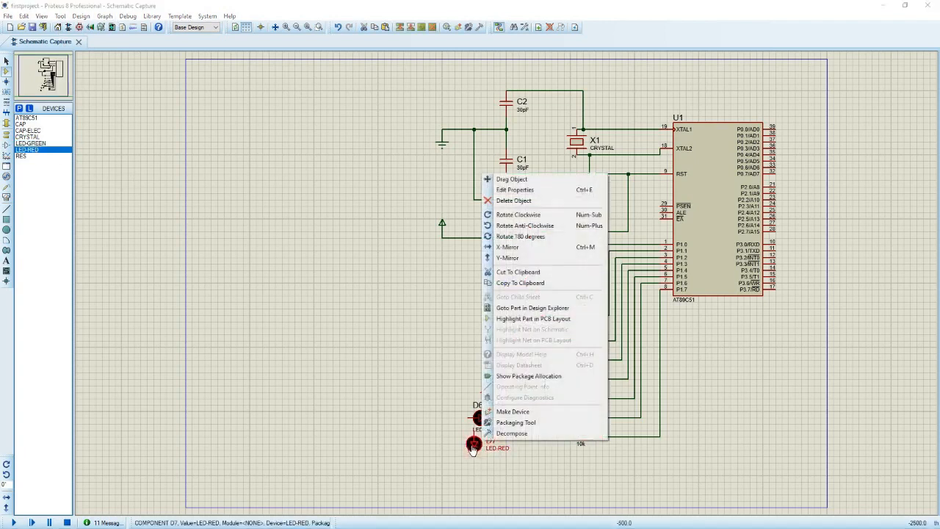
click(523, 225)
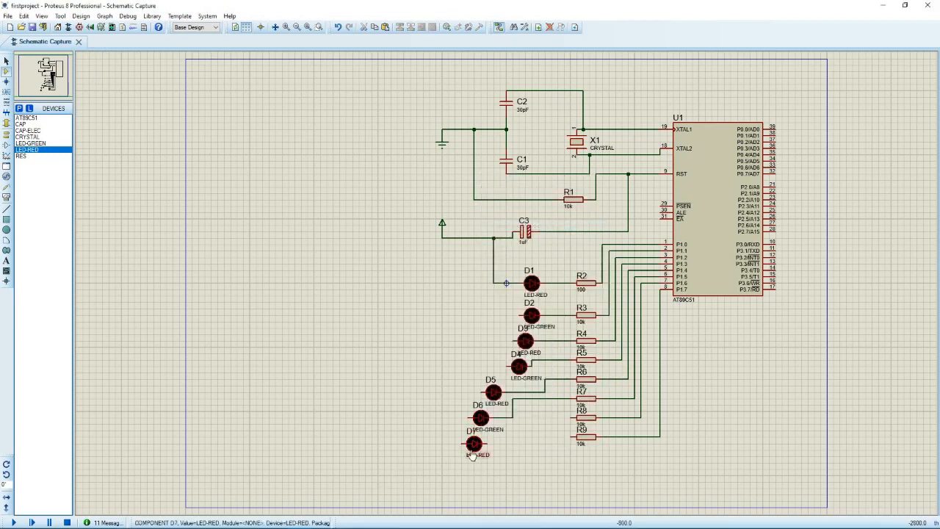
Shift the red LED D7 slightly down and away from the resistors, and wire its cathode to R8.
drag(475, 443, 468, 450)
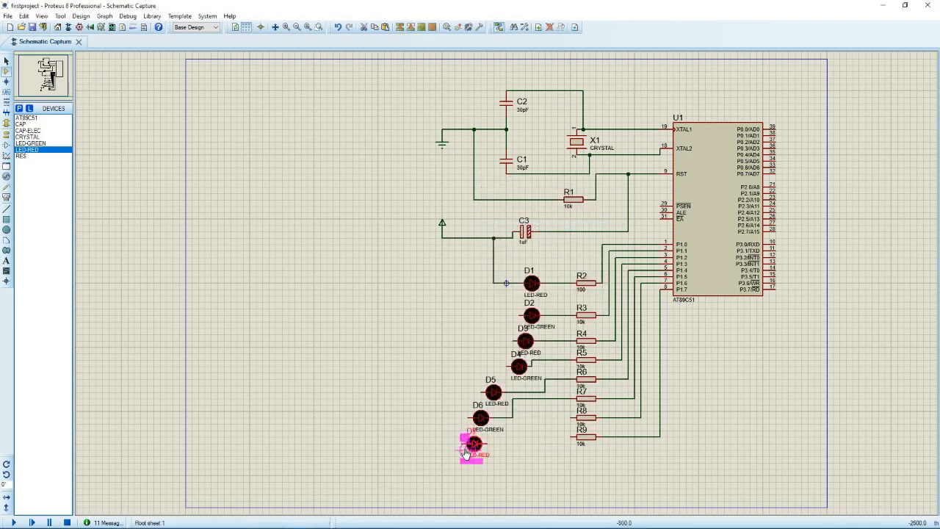
click(571, 418)
click(486, 451)
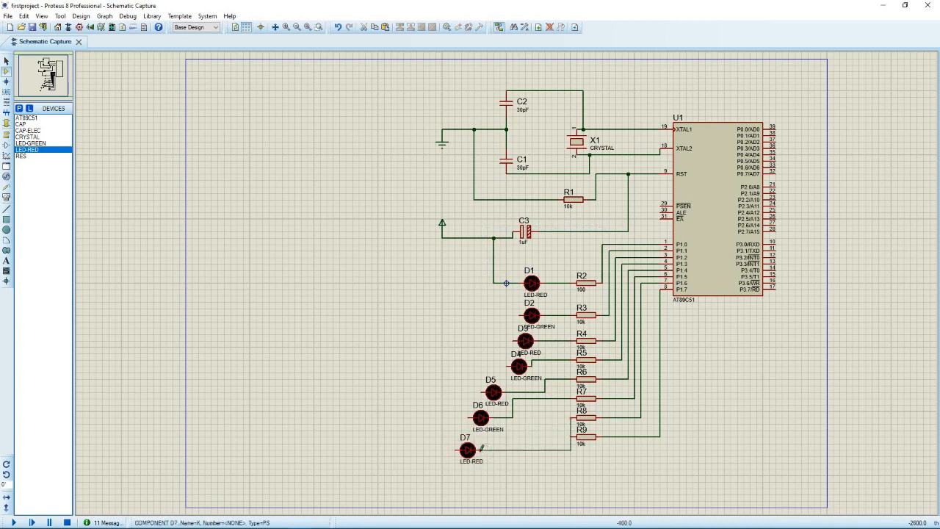
click(609, 469)
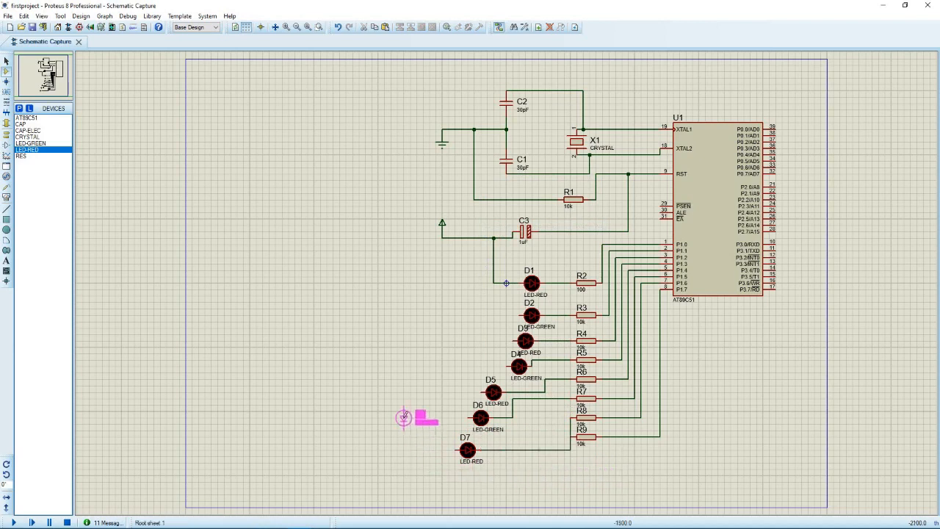
click(513, 476)
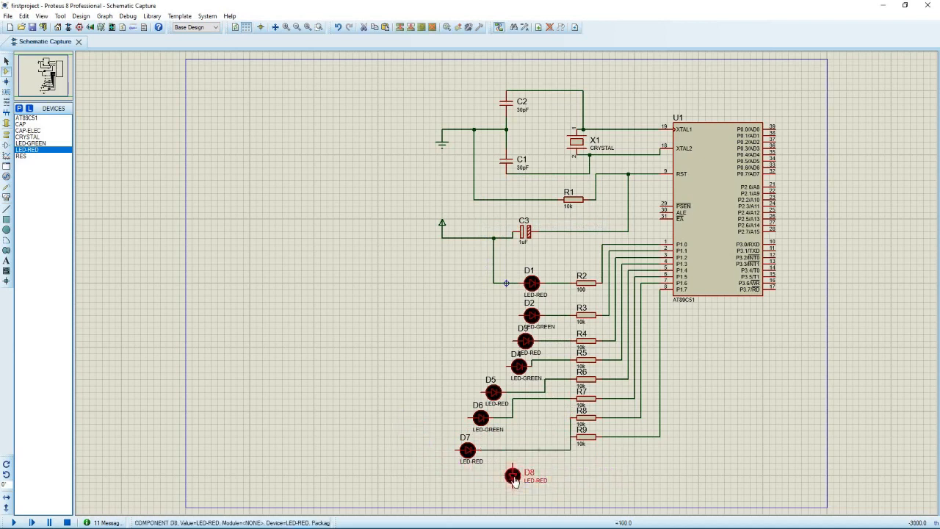
key(Delete)
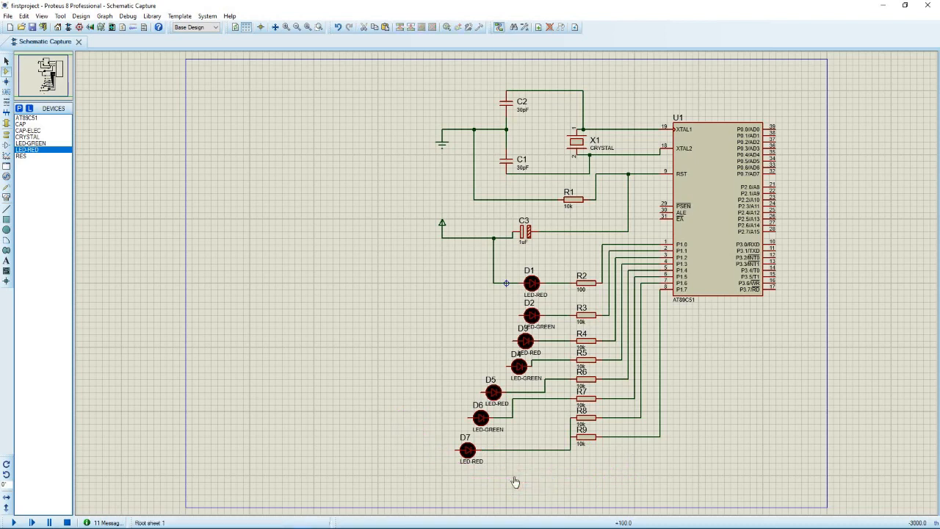
Place a LED-GREEN below and to the right of D7, rotated anti-clockwise, and wire its cathode to R9.
click(39, 143)
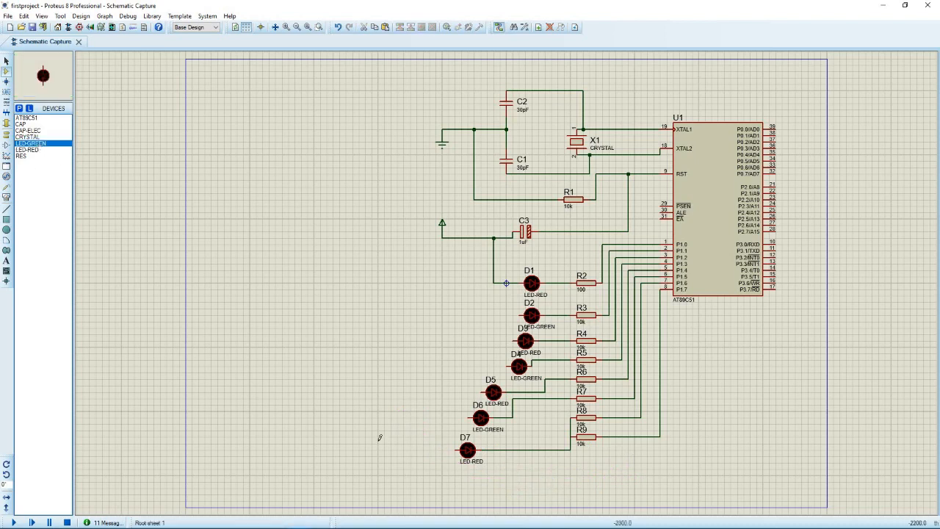
click(506, 474)
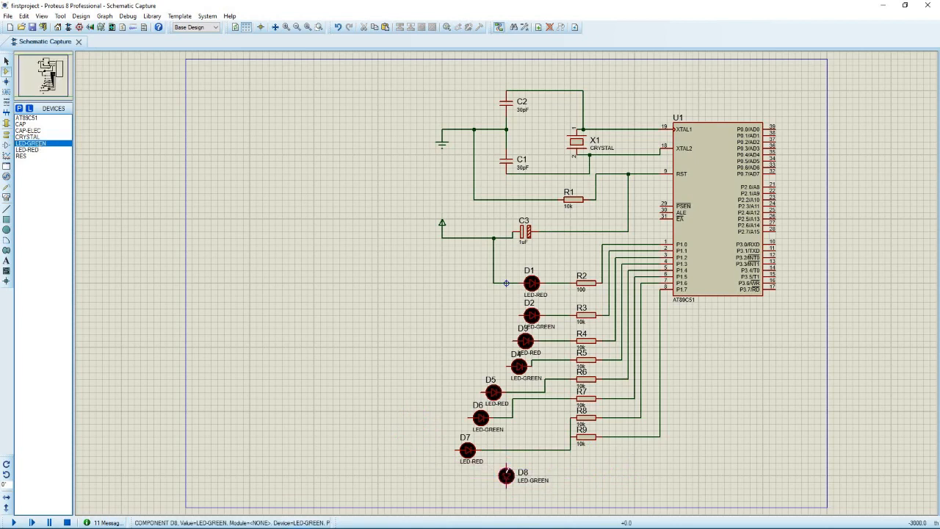
right_click(506, 474)
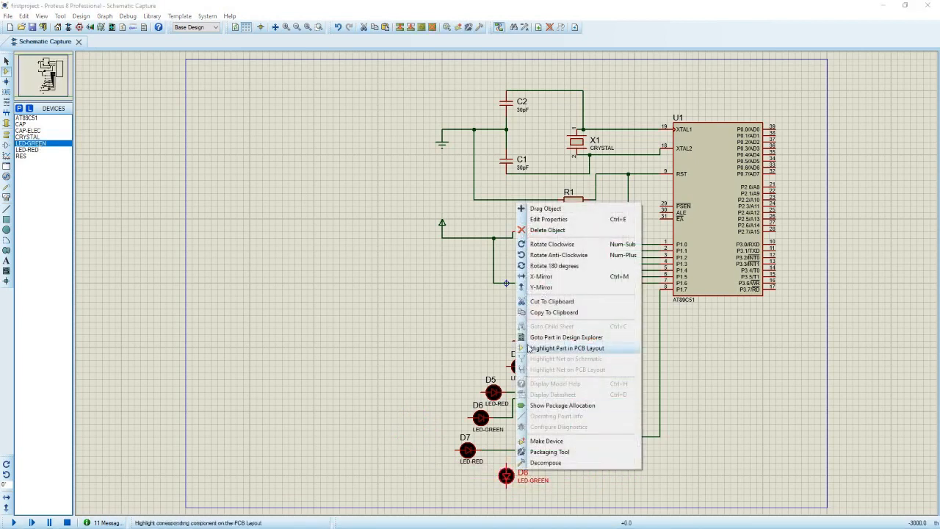
click(559, 255)
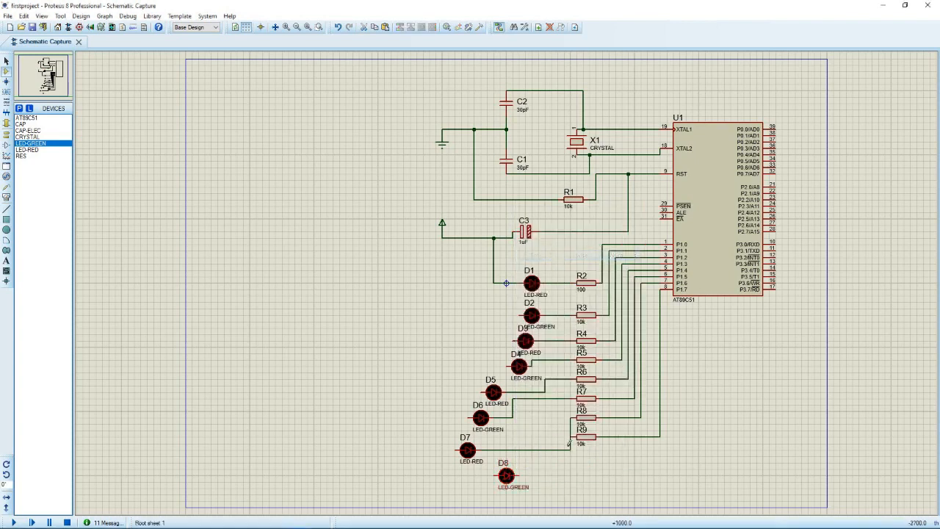
click(572, 435)
click(520, 473)
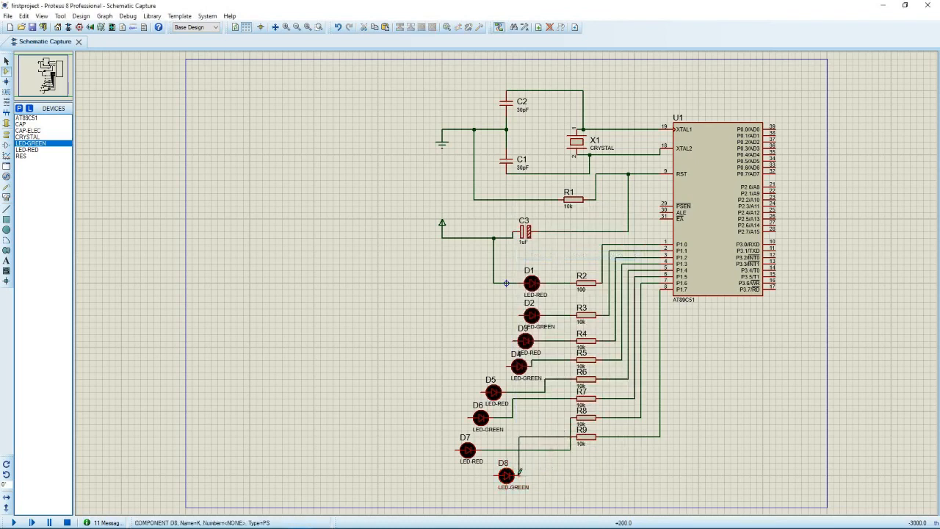
click(496, 476)
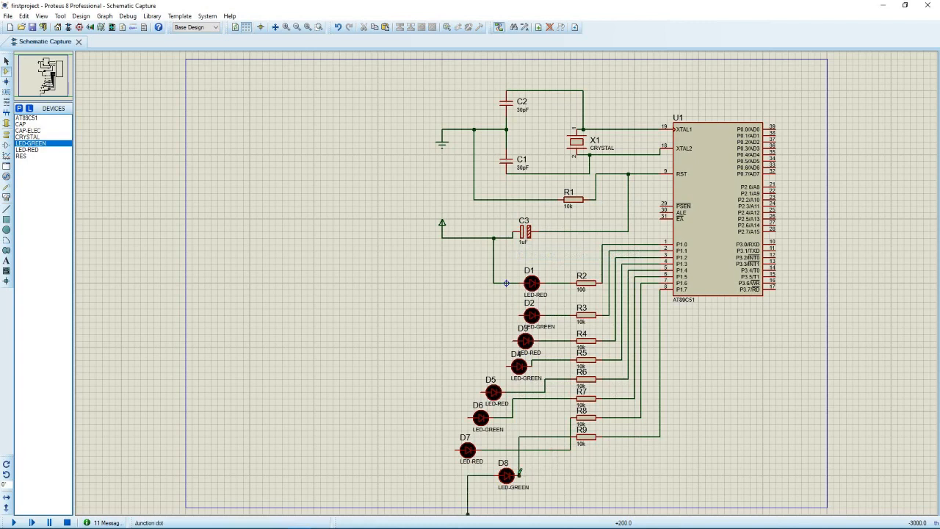
key(ctrl+z)
click(544, 472)
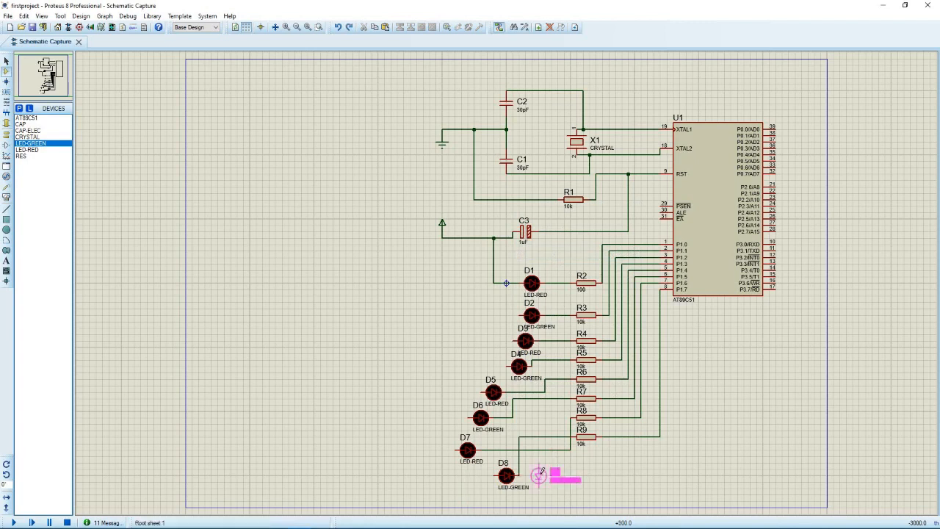
click(545, 473)
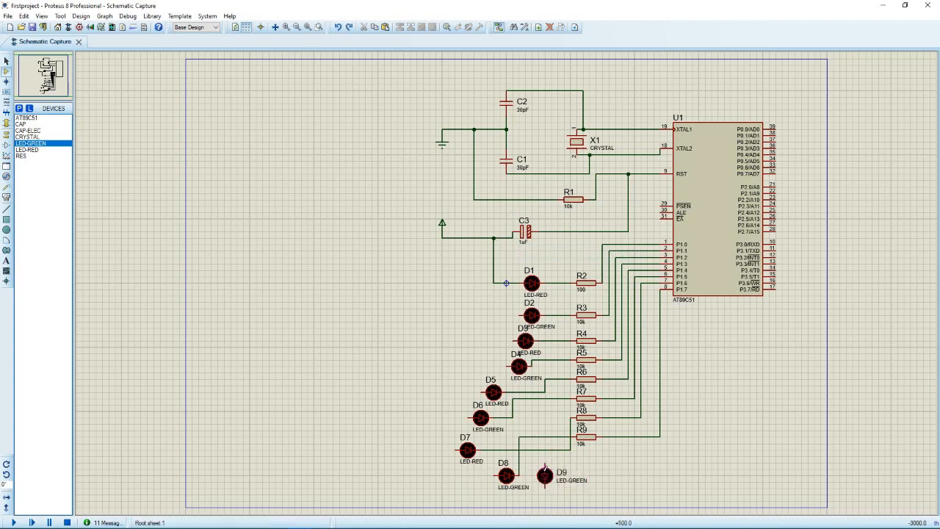
key(ctrl+z)
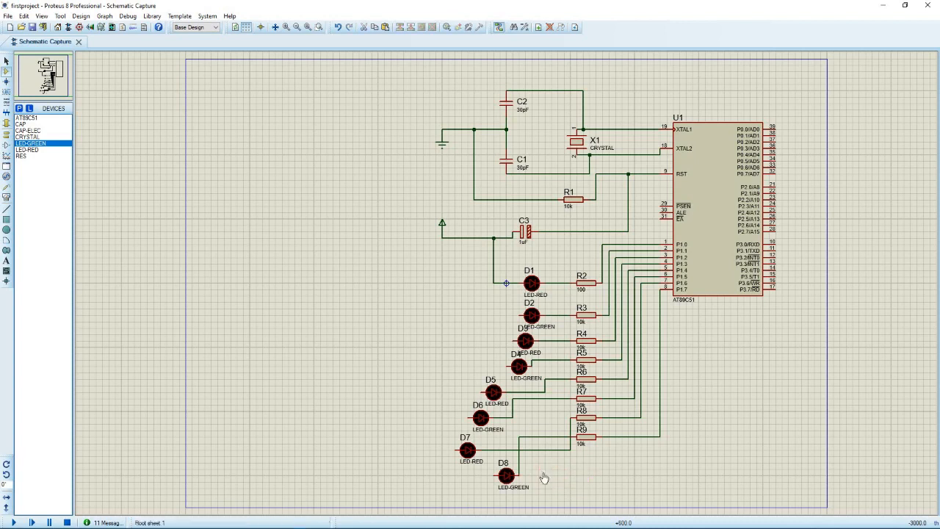
Wire the anodes of LEDs D2, D7 and D8 to the power line that feeds D1, extending it down past D5 and D6.
click(520, 314)
click(494, 283)
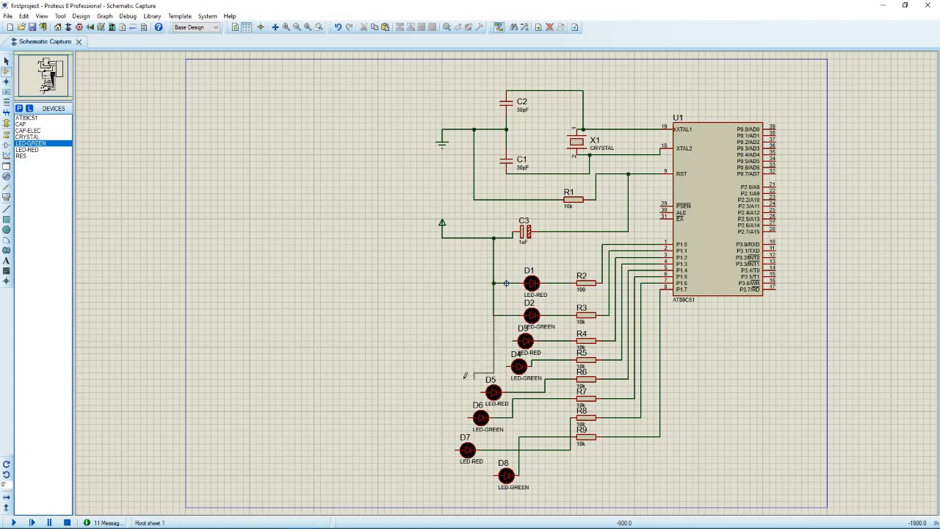
click(465, 375)
click(455, 450)
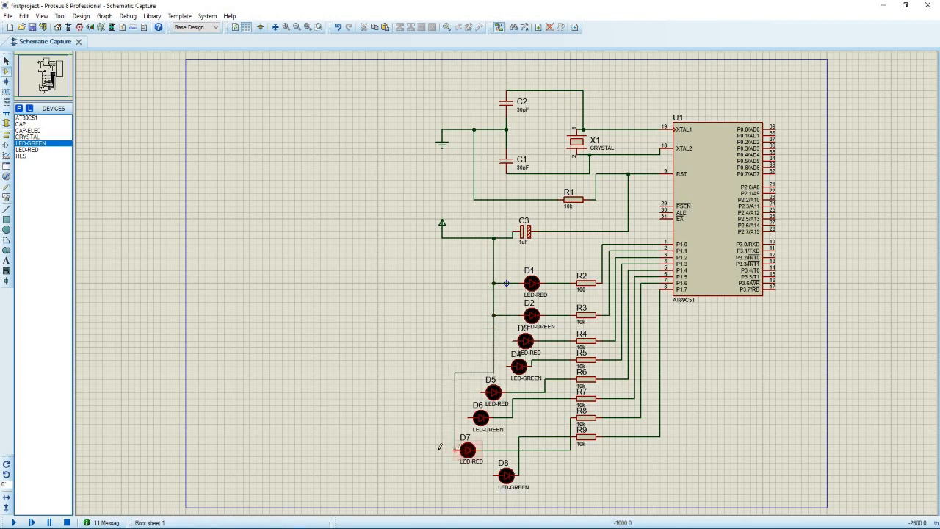
click(495, 476)
click(454, 424)
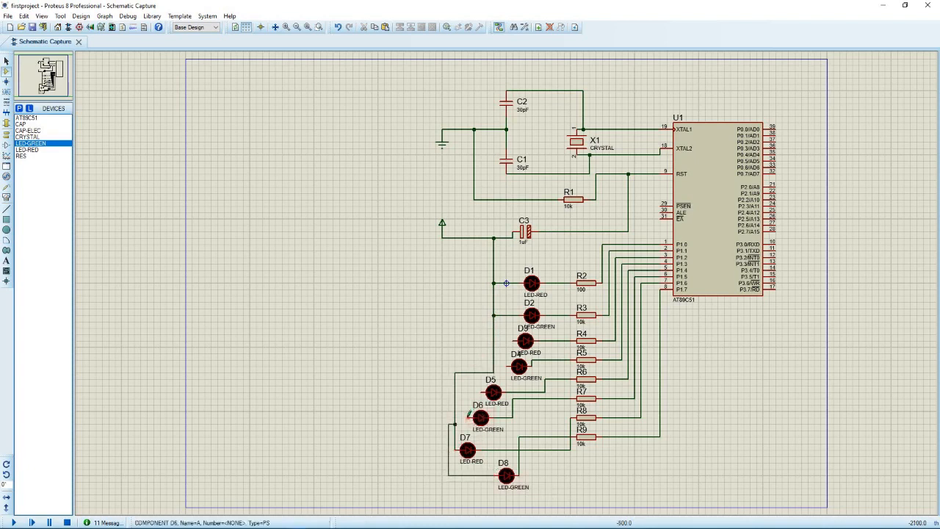
Wire the anodes of LEDs D6, D5, D4 and the red LED above D4 to the common power line.
click(468, 418)
click(455, 418)
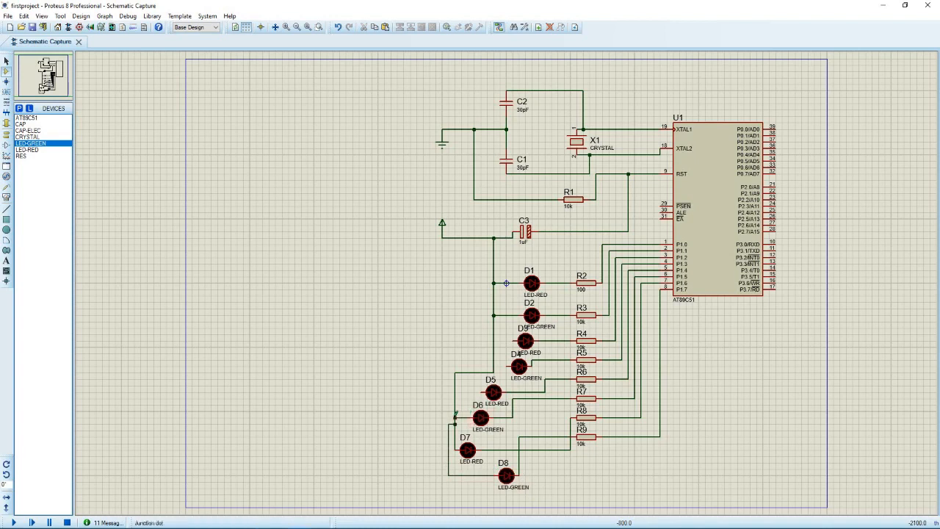
click(483, 389)
click(455, 393)
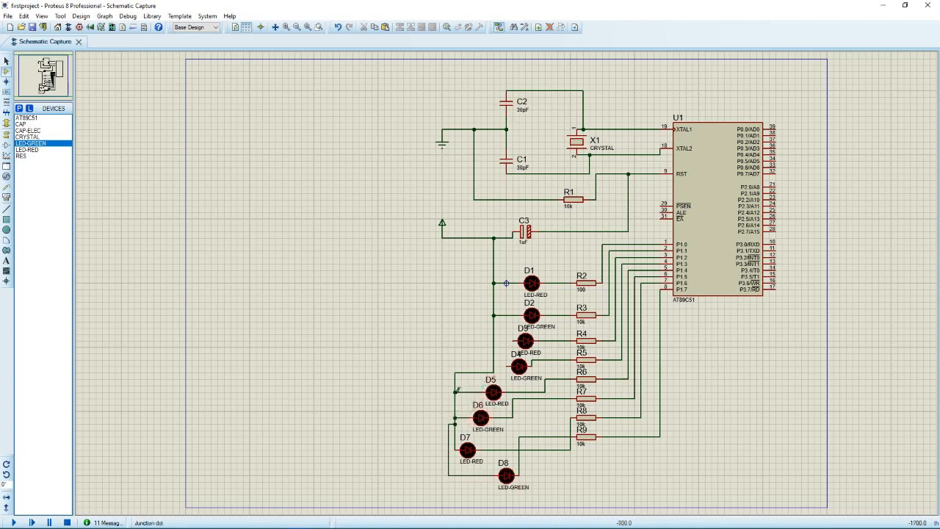
click(495, 340)
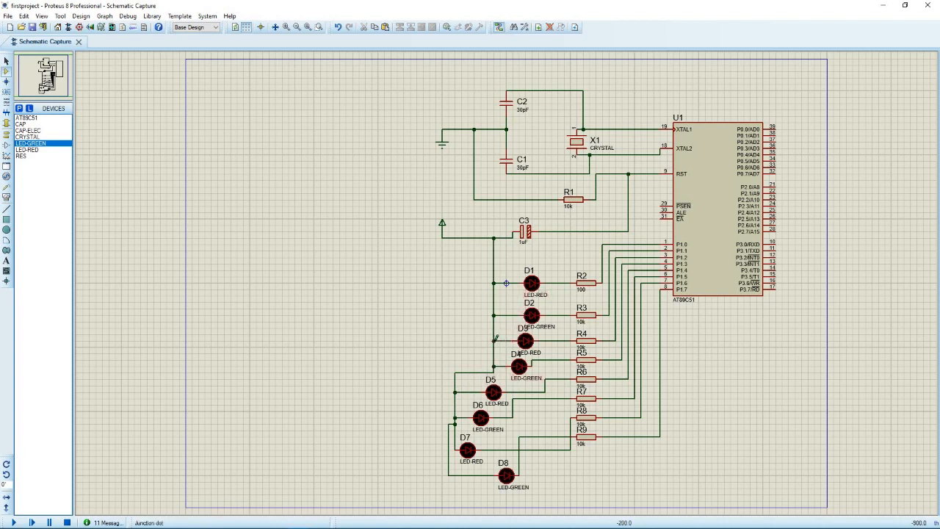
click(397, 336)
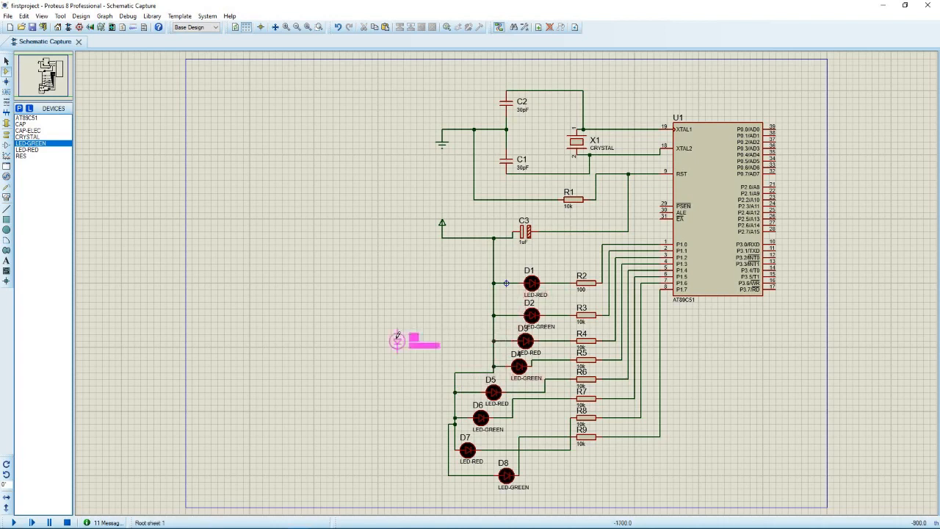
click(398, 336)
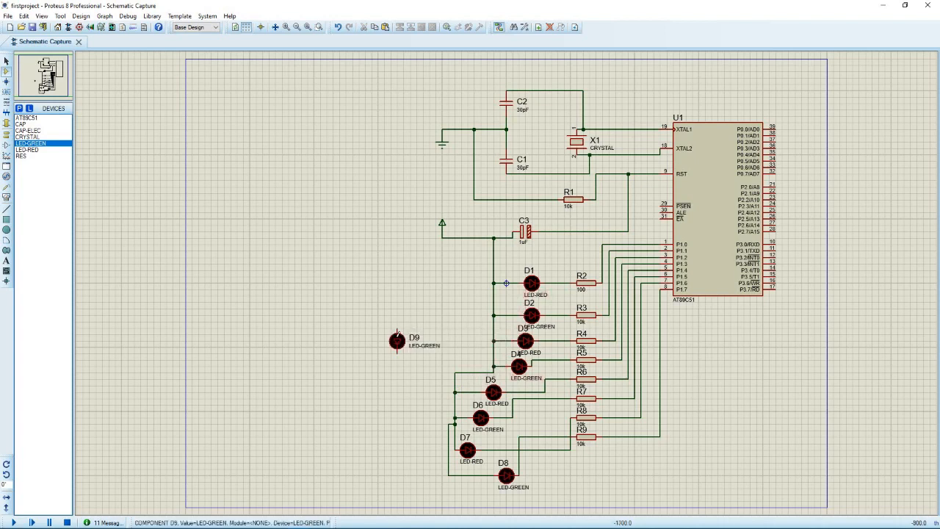
click(397, 336)
key(Delete)
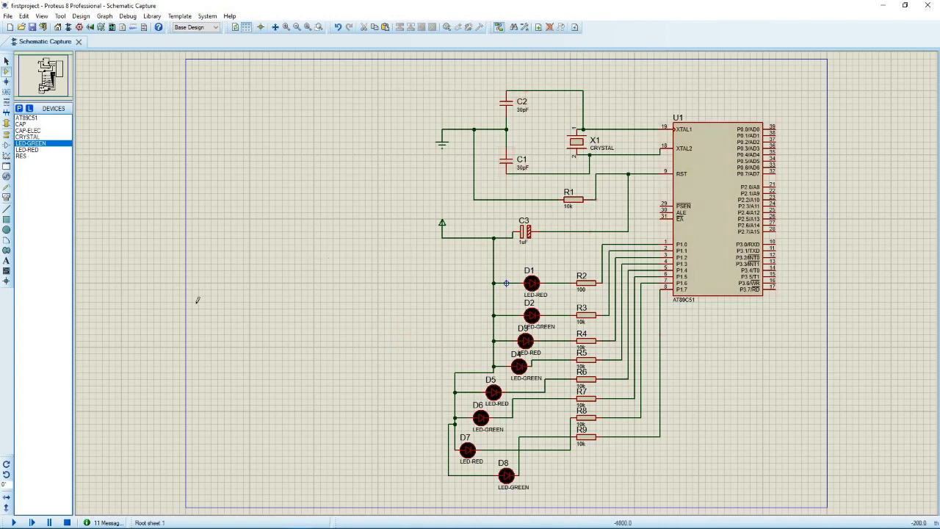
Run the circuit simulation to check the LEDs on port P1, and stop it.
click(13, 523)
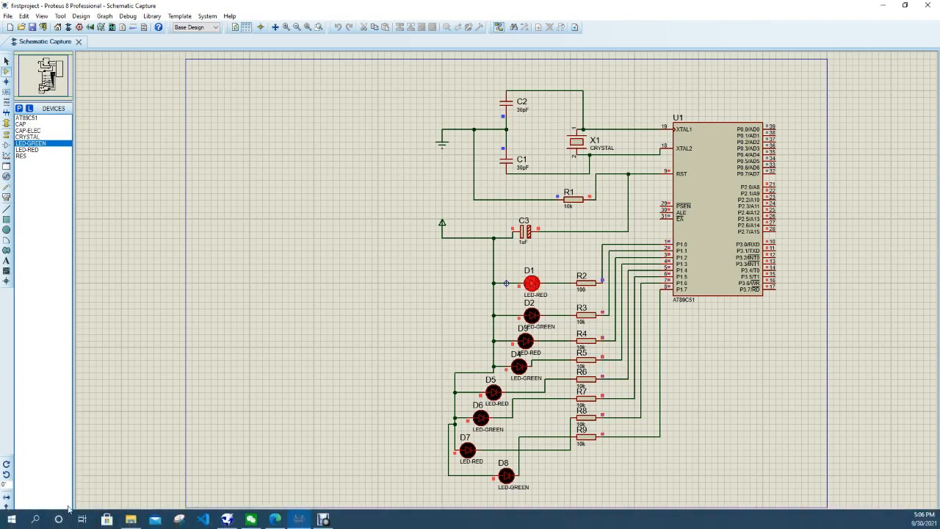
click(67, 522)
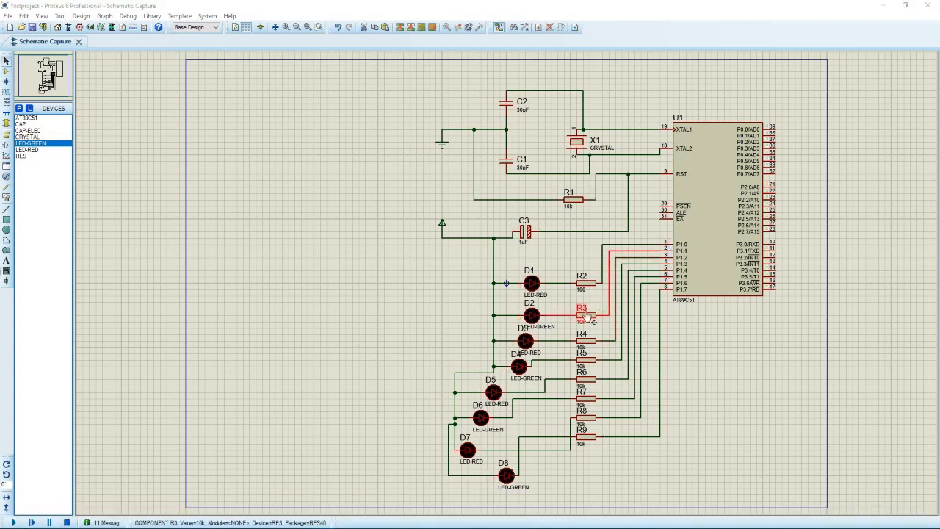
Set the resistance of R3, the resistor in series with LED D2, to 100.
double_click(586, 317)
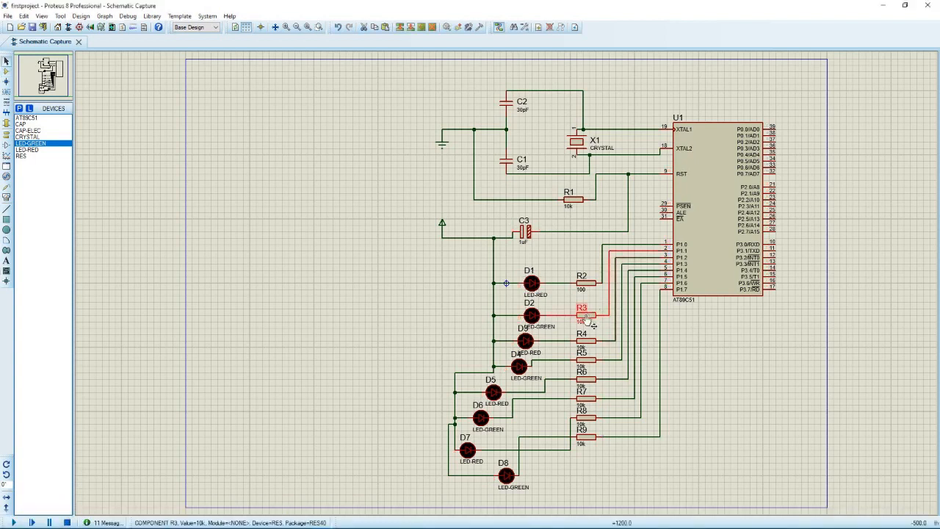
click(562, 152)
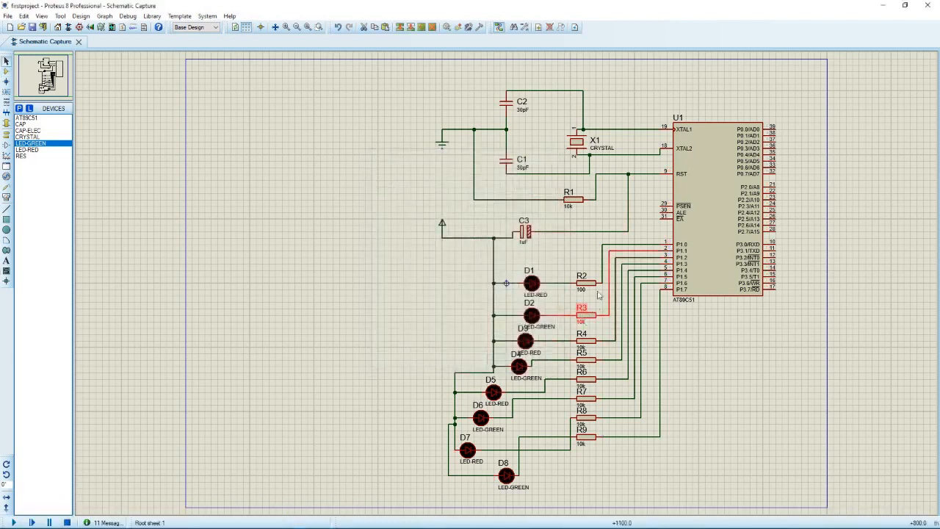
click(397, 315)
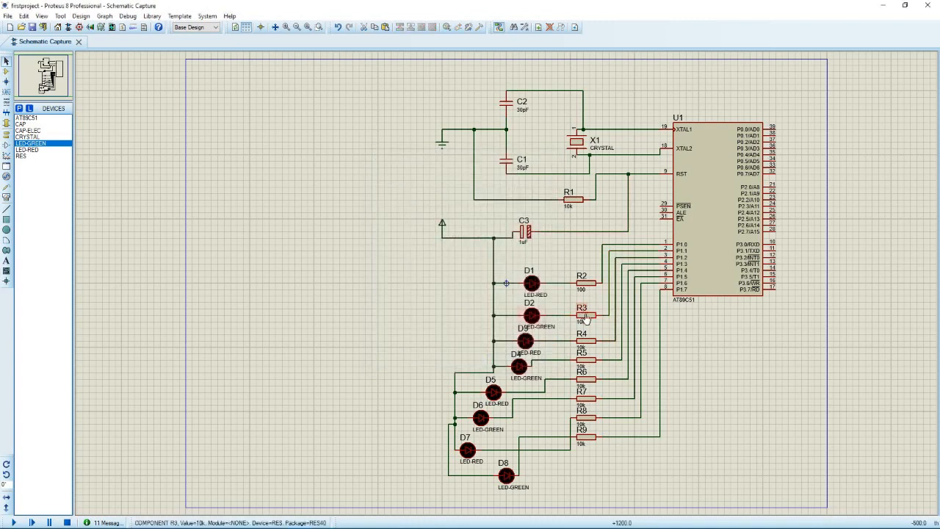
double_click(588, 321)
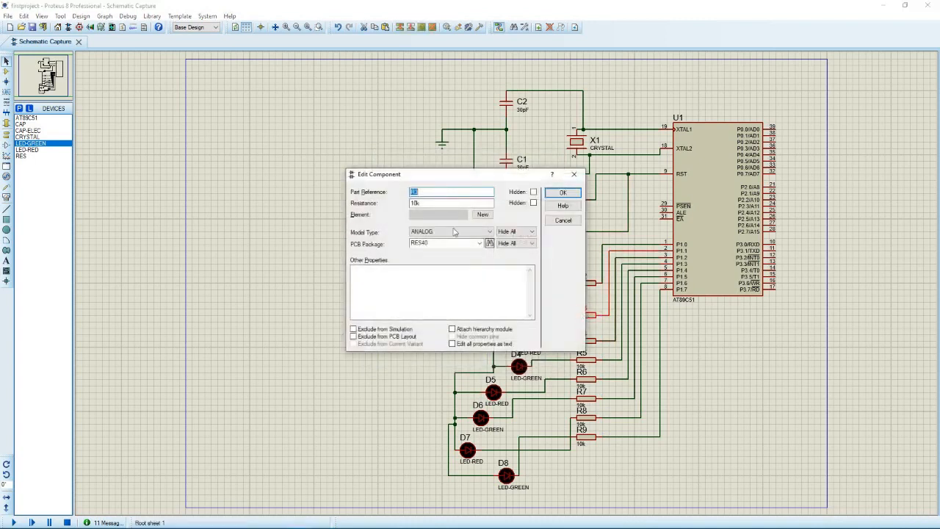
drag(426, 202, 393, 203)
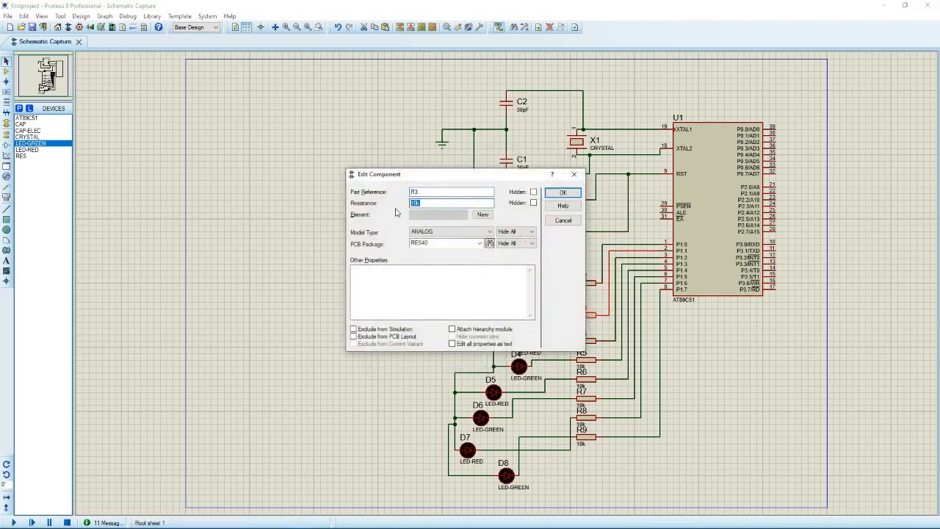
text(100)
click(562, 192)
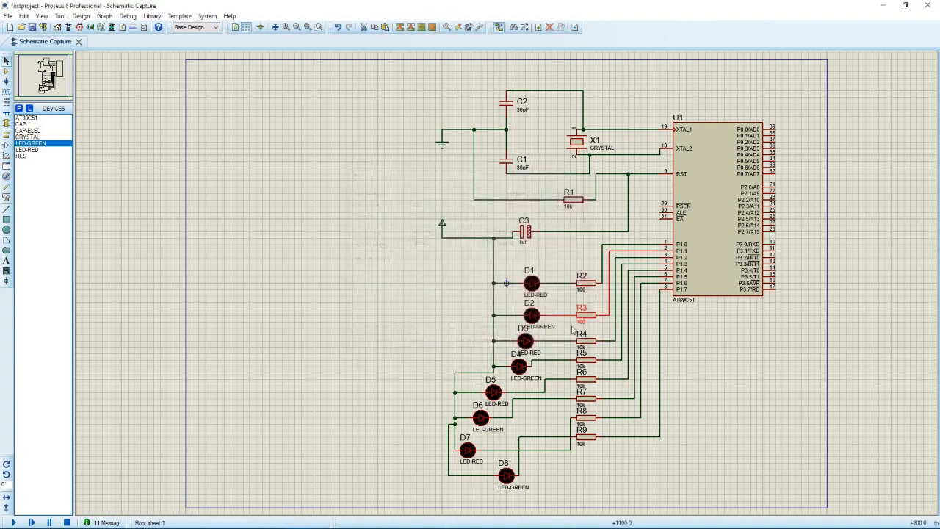
Set the resistance of R4, the resistor on pin P1.2, to 100.
click(591, 344)
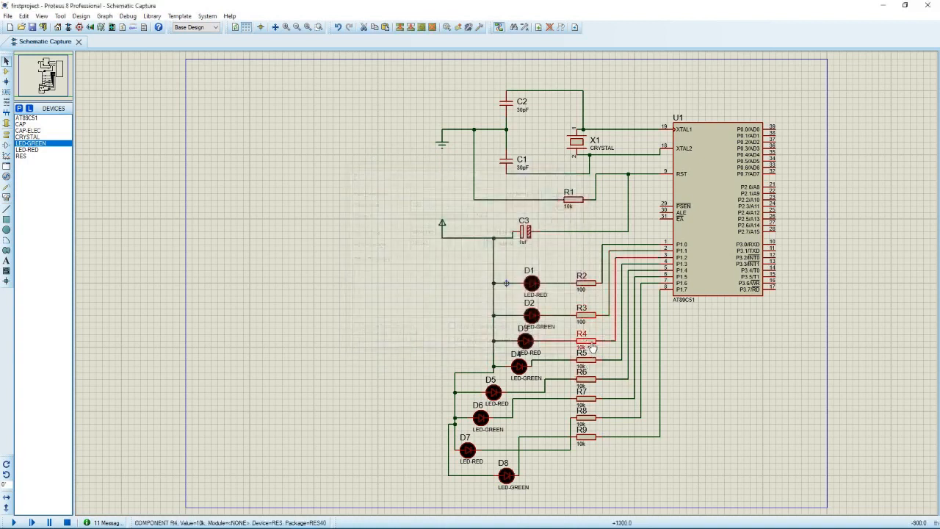
double_click(592, 345)
drag(435, 204, 412, 204)
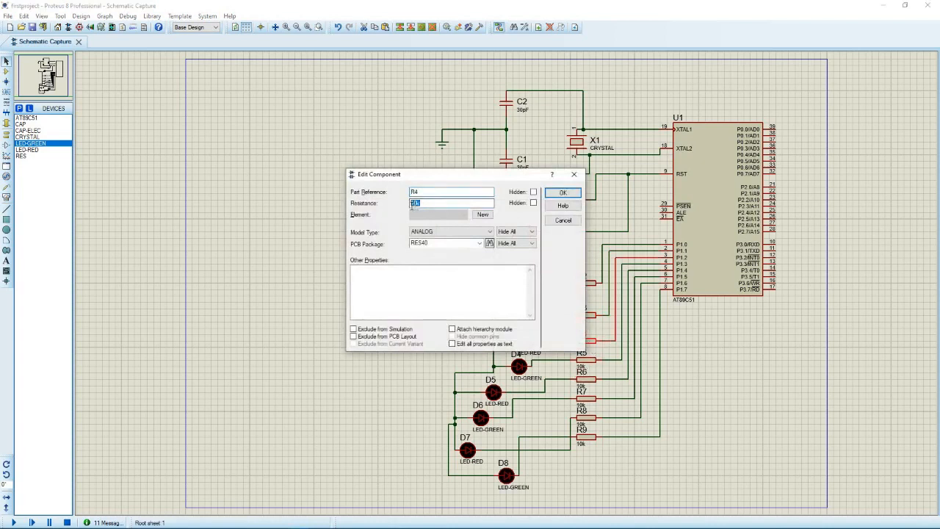
text(100)
click(563, 193)
Set the resistance of R5, the resistor in series with LED D4, to 100.
click(581, 360)
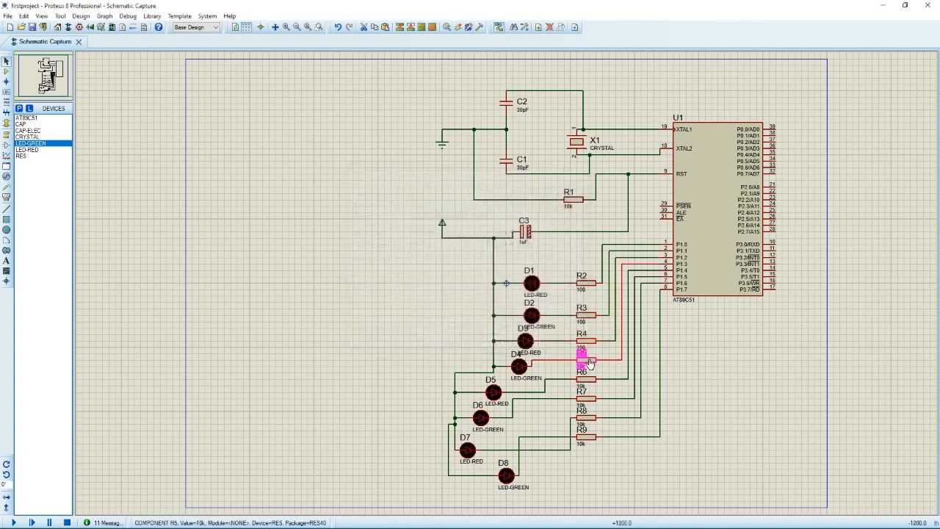
double_click(582, 360)
drag(441, 202, 408, 202)
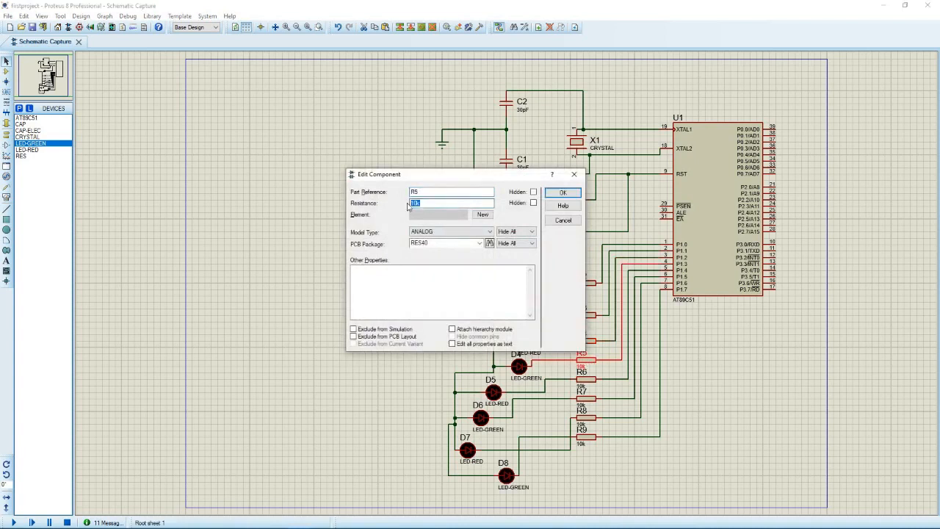
text(100)
click(562, 193)
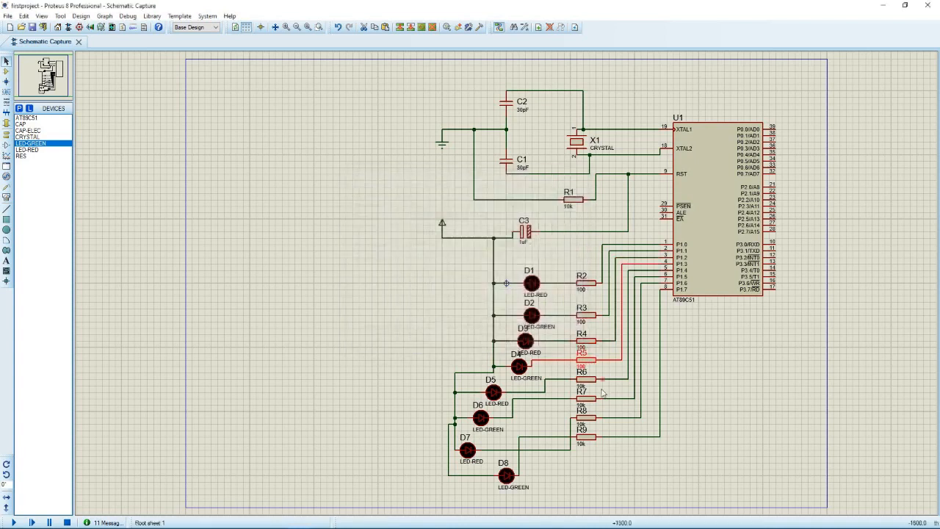
Set the resistance of R6, the resistor in series with LED D5, to 100.
double_click(584, 386)
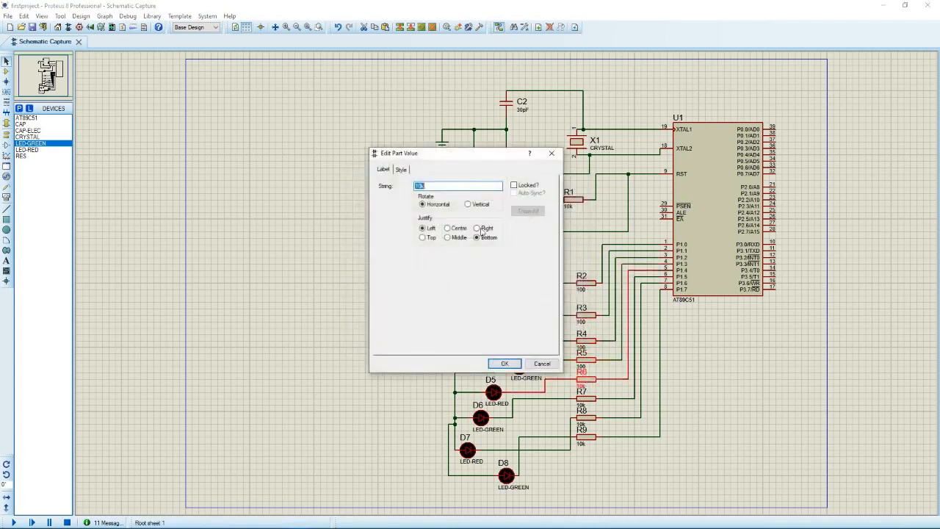
click(552, 153)
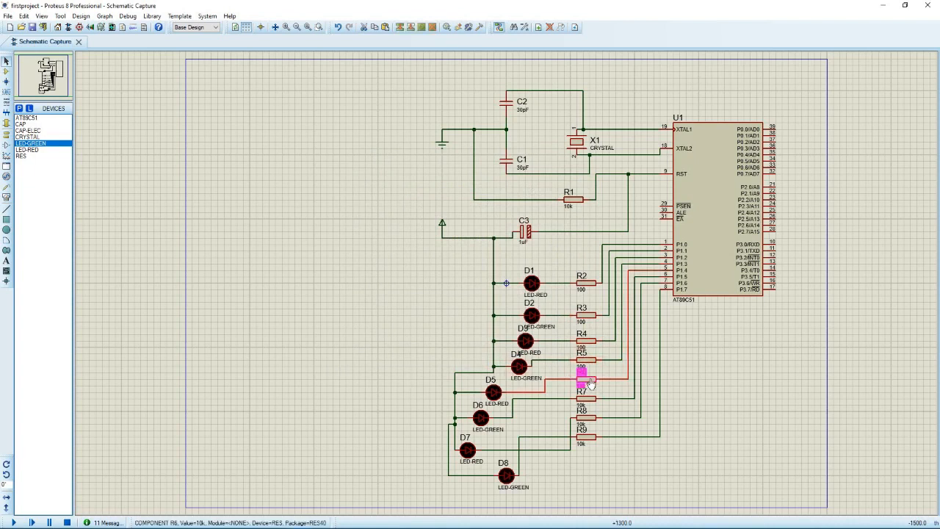
double_click(588, 380)
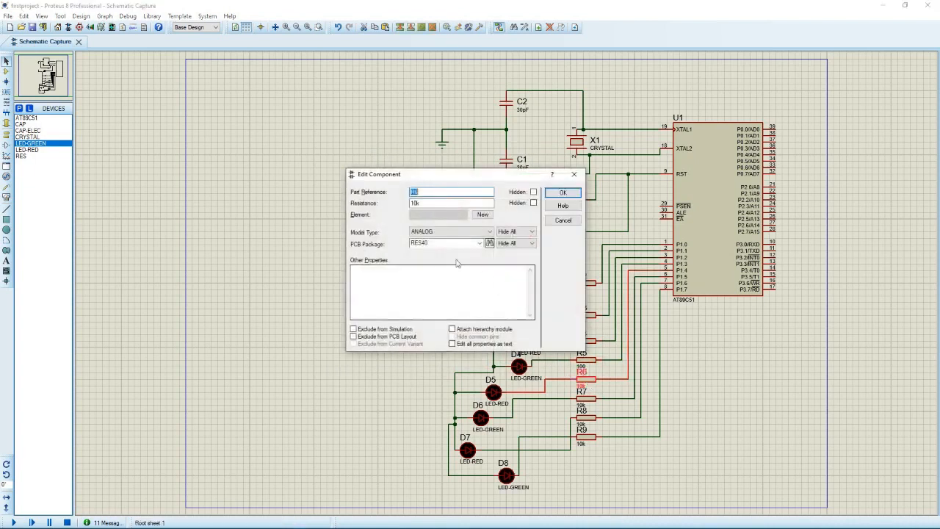
double_click(409, 202)
text(100)
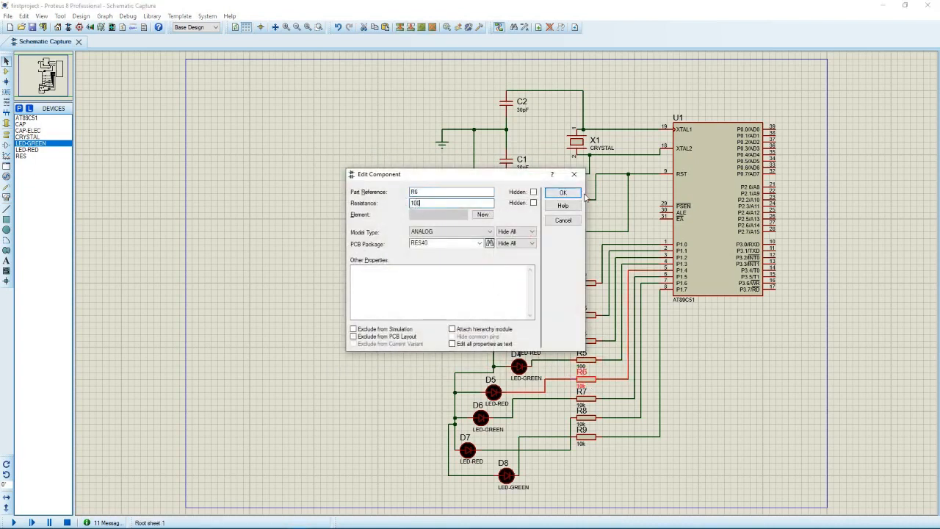
click(563, 192)
Set the resistance of R7, the resistor in series with LED D6, to 100.
double_click(588, 398)
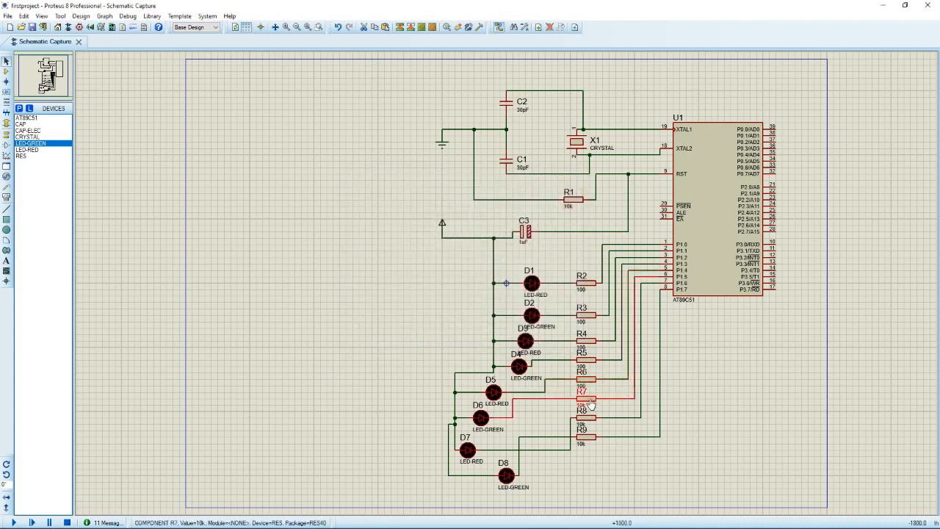
double_click(447, 204)
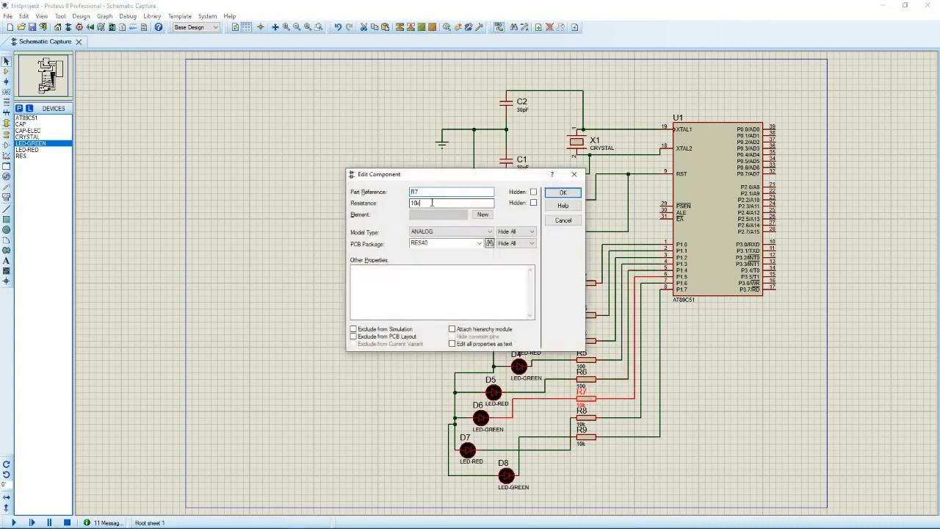
text(100)
click(563, 192)
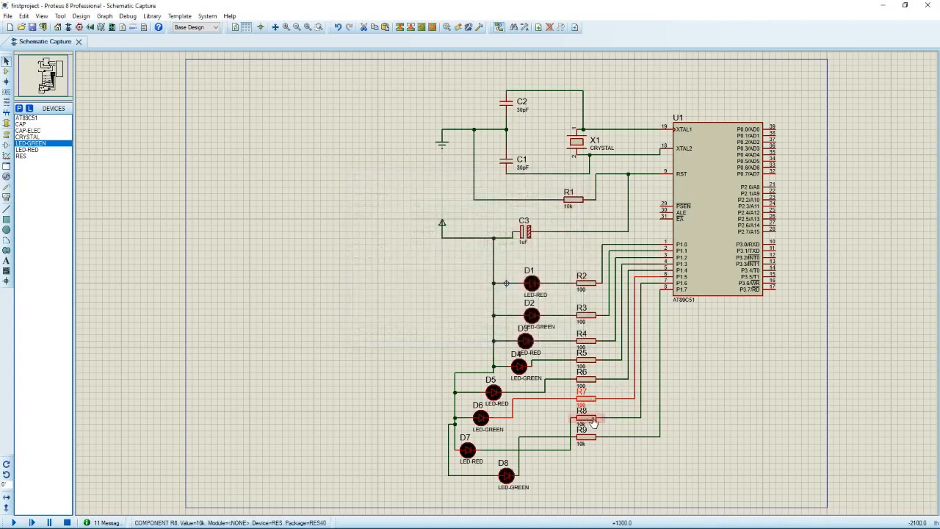